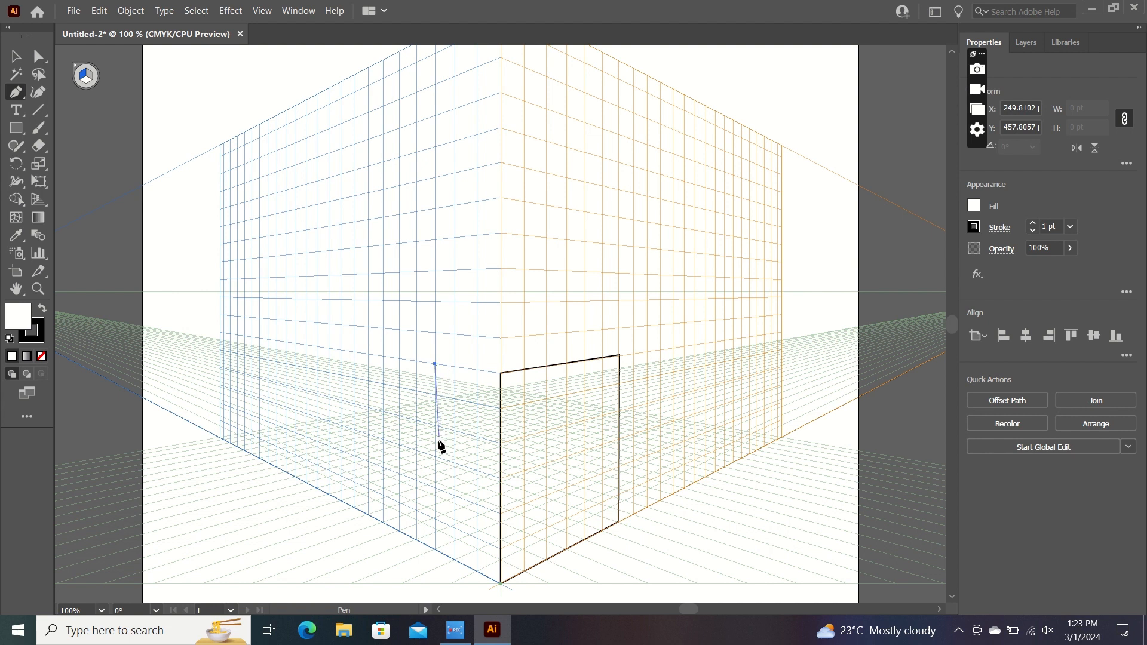
Complete the box's left side face as a closed Pen path along the perspective grid, sharing the right face's front vertical edge
{"action": "left_click", "coordinate": [434, 547]}
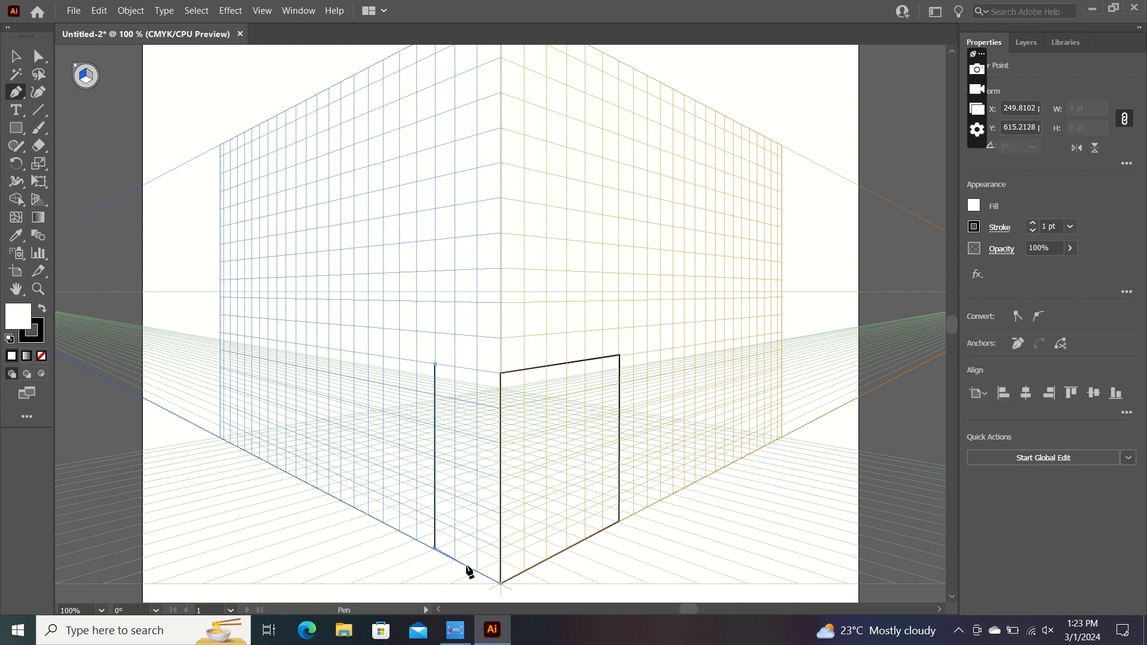
{"action": "left_click", "coordinate": [500, 582]}
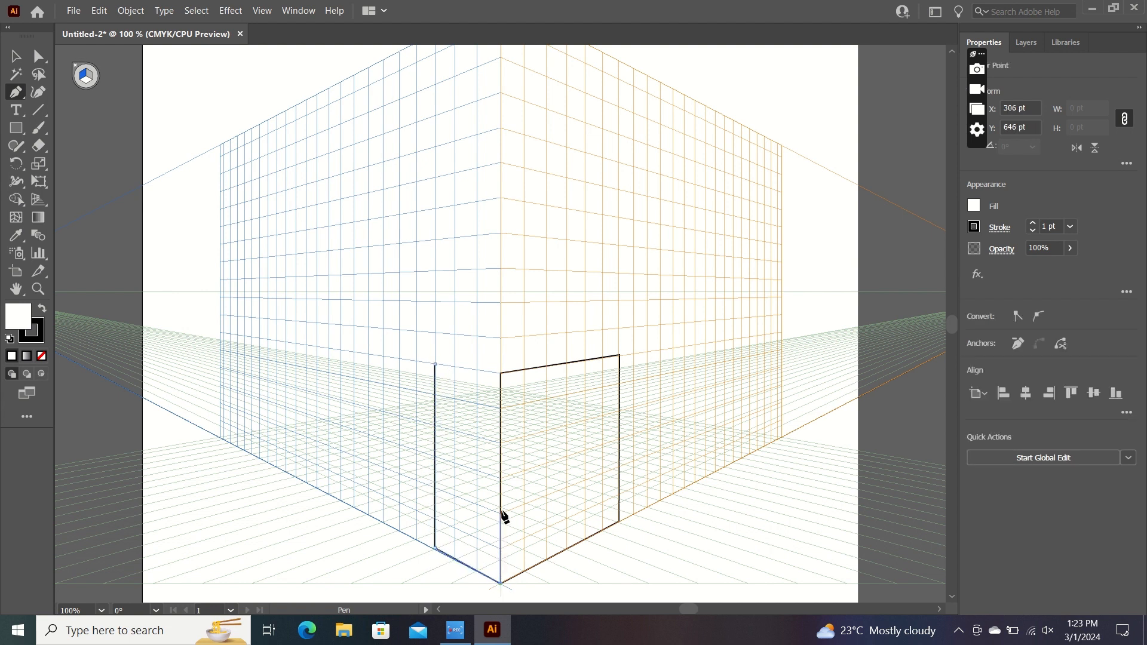
{"action": "left_click", "coordinate": [501, 373]}
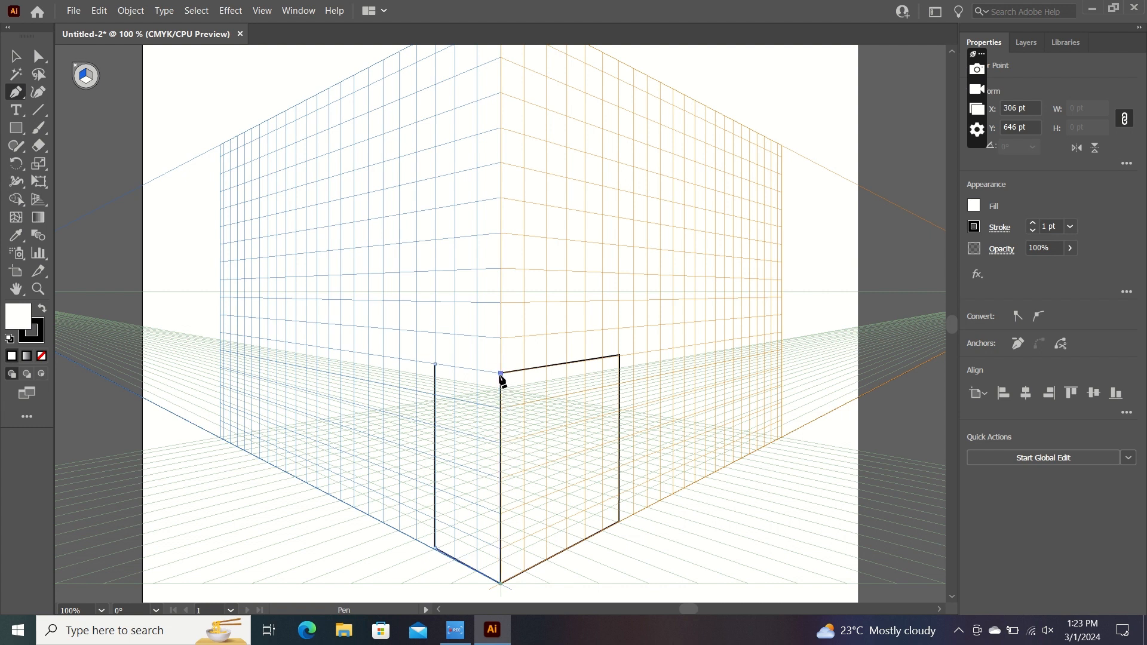
{"action": "left_click", "coordinate": [434, 363]}
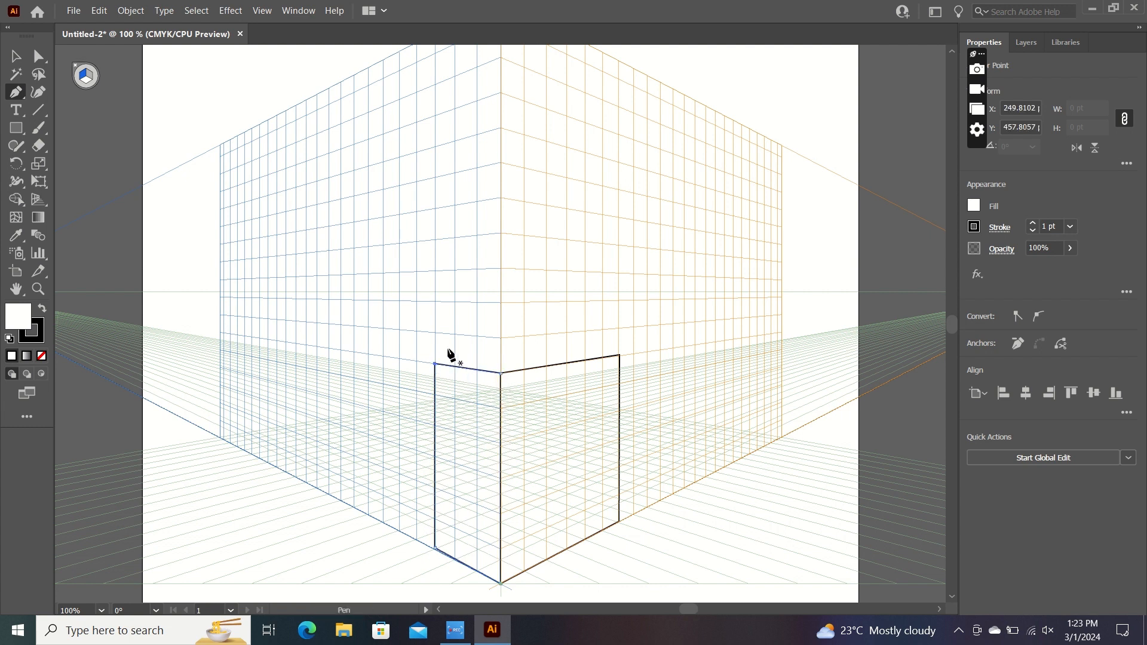
Draw the box's top face as a closed four-sided Pen path joining the upper corners of both side faces with a back corner
{"action": "left_click", "coordinate": [620, 357]}
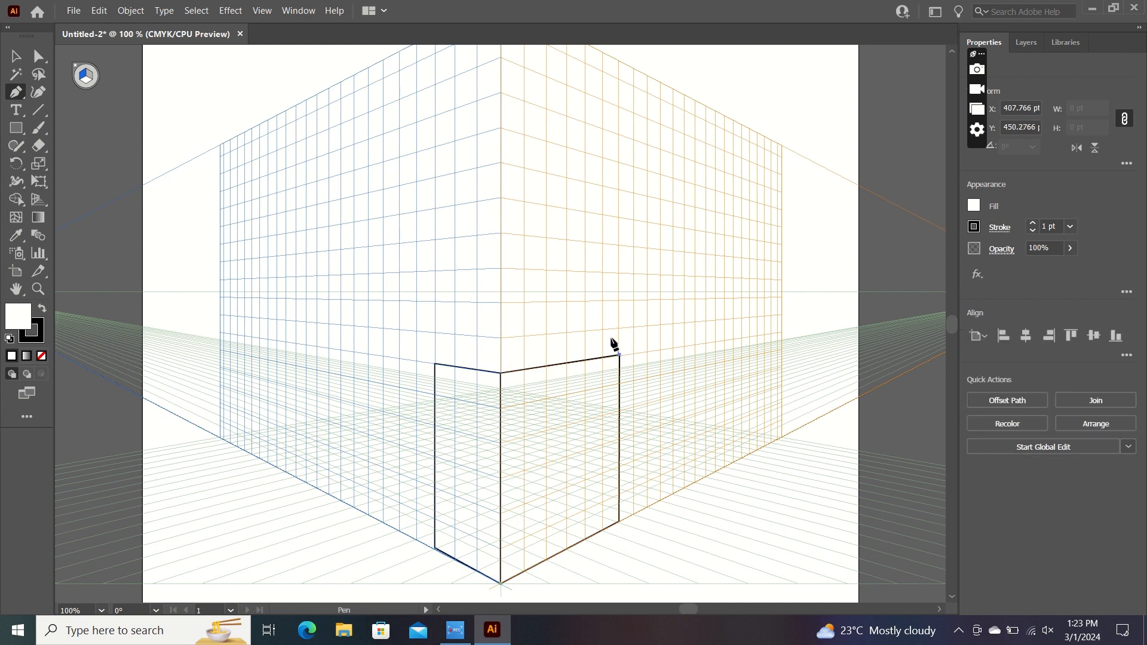
{"action": "left_click", "coordinate": [544, 319]}
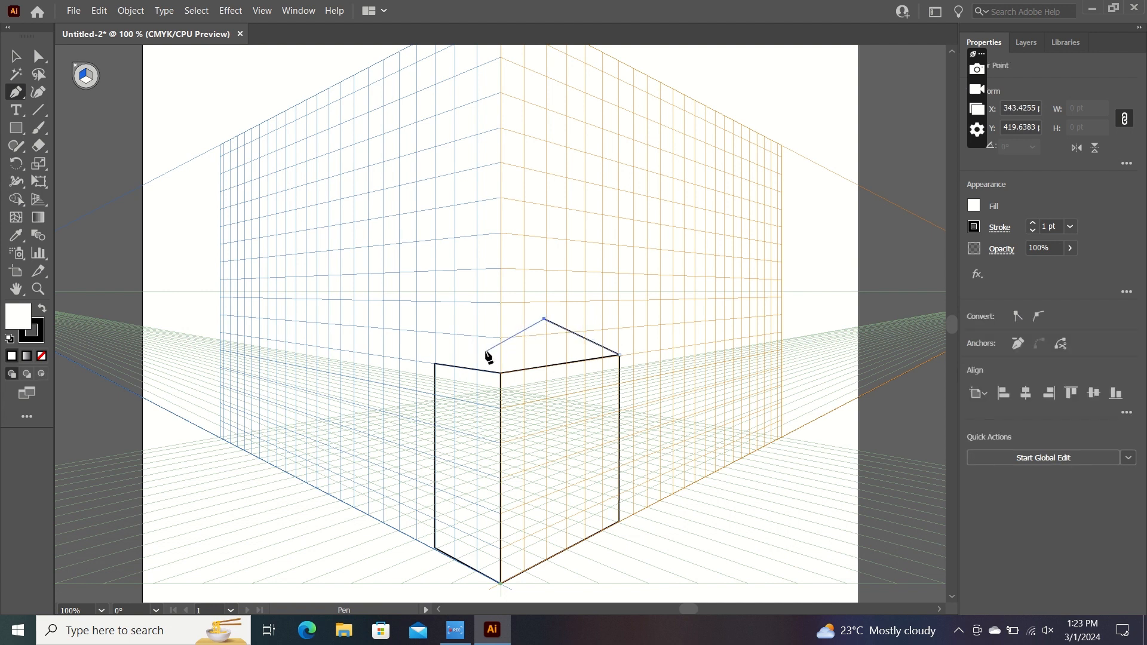
{"action": "left_click", "coordinate": [434, 363]}
{"action": "left_click", "coordinate": [500, 373]}
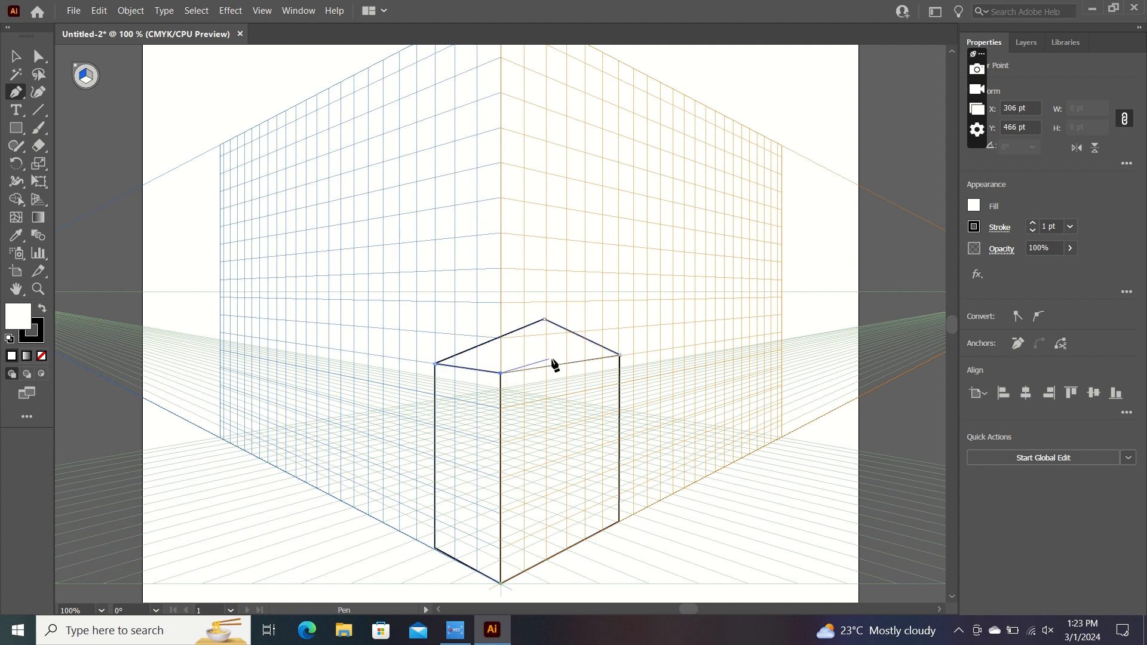
{"action": "left_click", "coordinate": [619, 354]}
Lower the top face's back corner and shift its front corner slightly down to flatten the top's perspective
{"action": "key", "text": "a"}
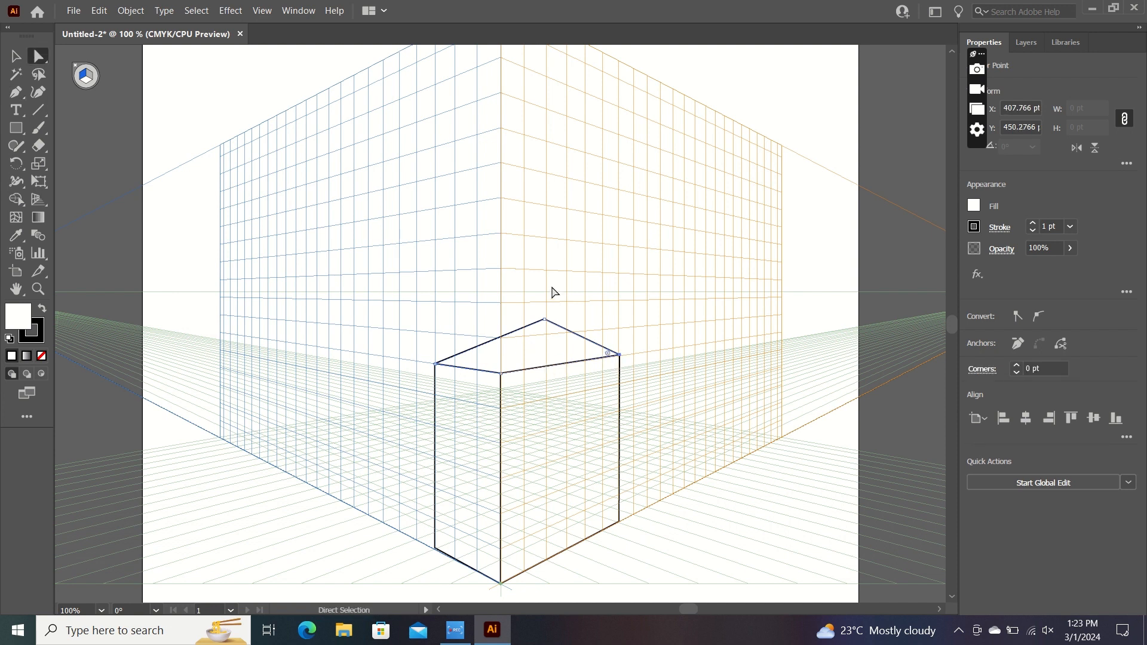
{"action": "left_click_drag", "start_coordinate": [544, 320], "coordinate": [552, 330]}
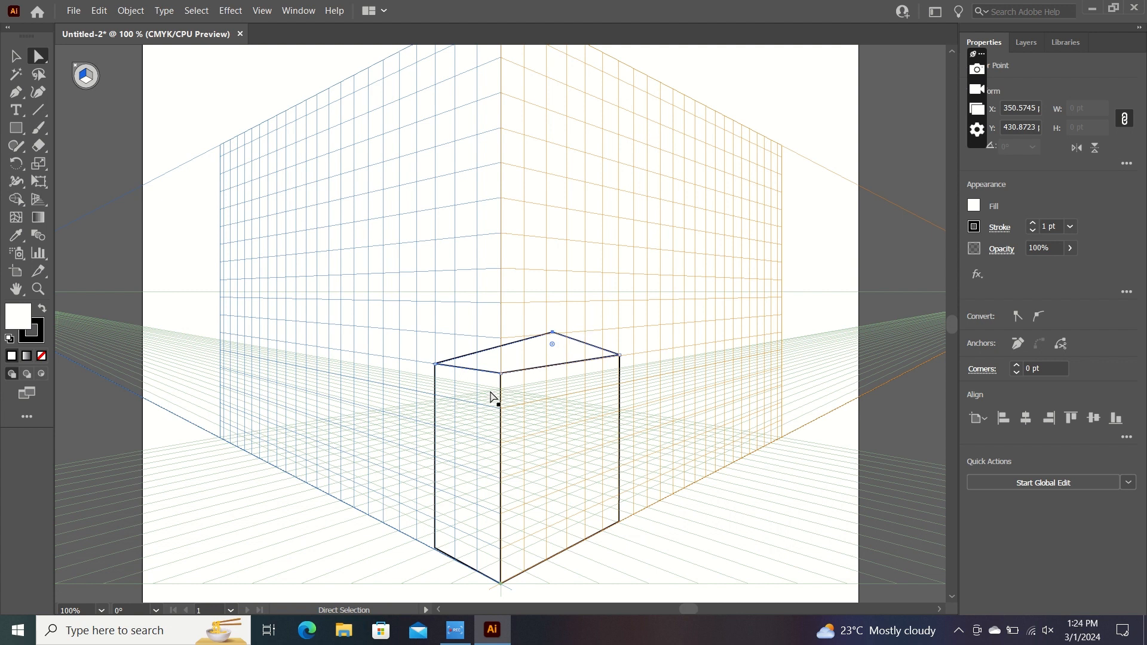
{"action": "left_click_drag", "start_coordinate": [501, 377], "coordinate": [500, 381]}
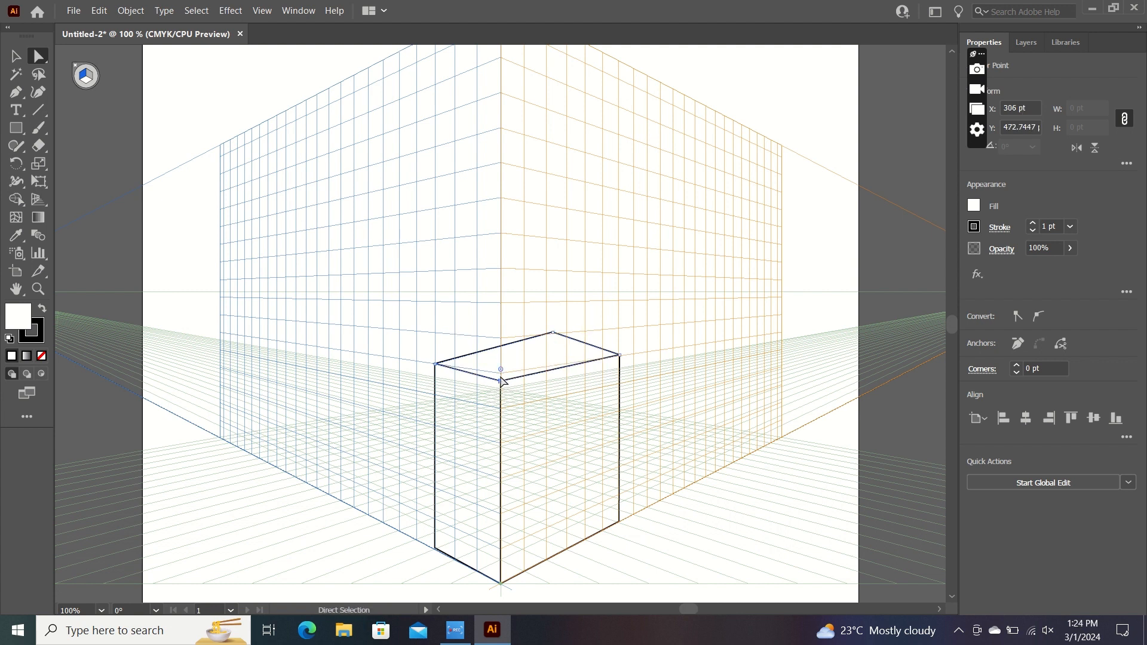
{"action": "left_click", "coordinate": [514, 364]}
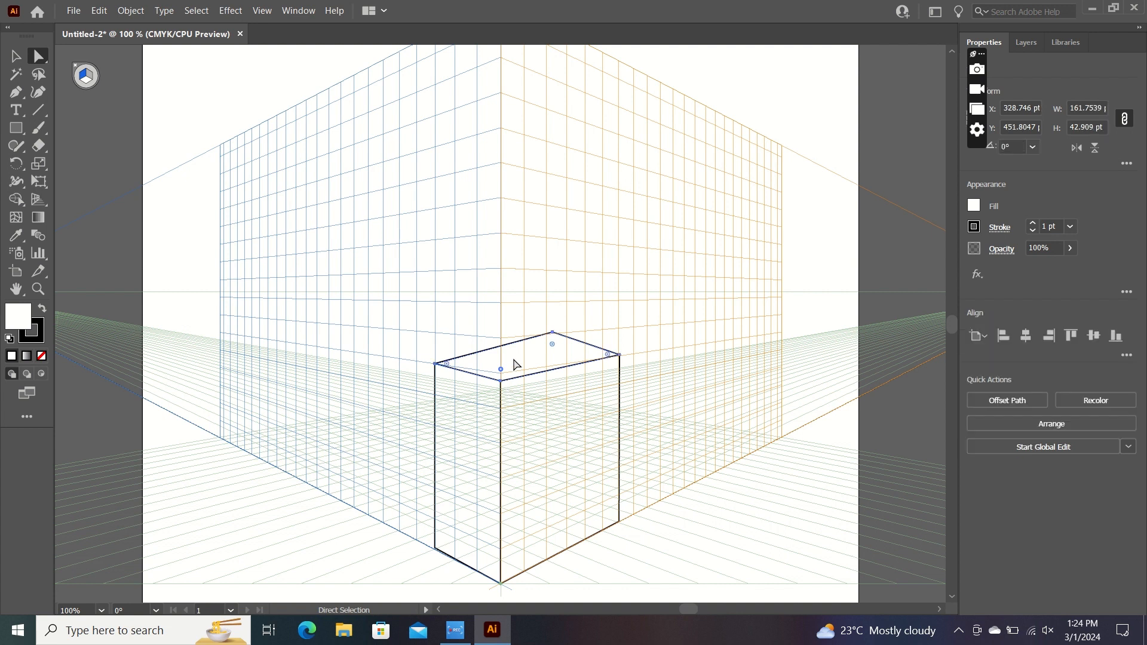
{"action": "left_click_drag", "start_coordinate": [552, 330], "coordinate": [553, 335]}
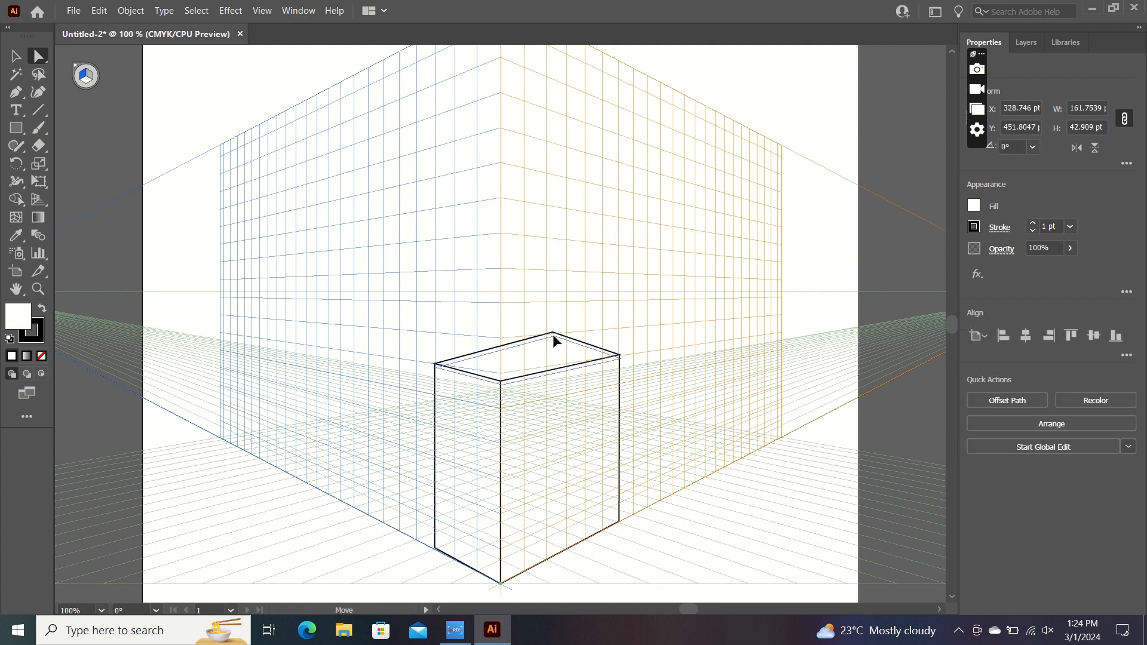
{"action": "key", "text": "ctrl+z"}
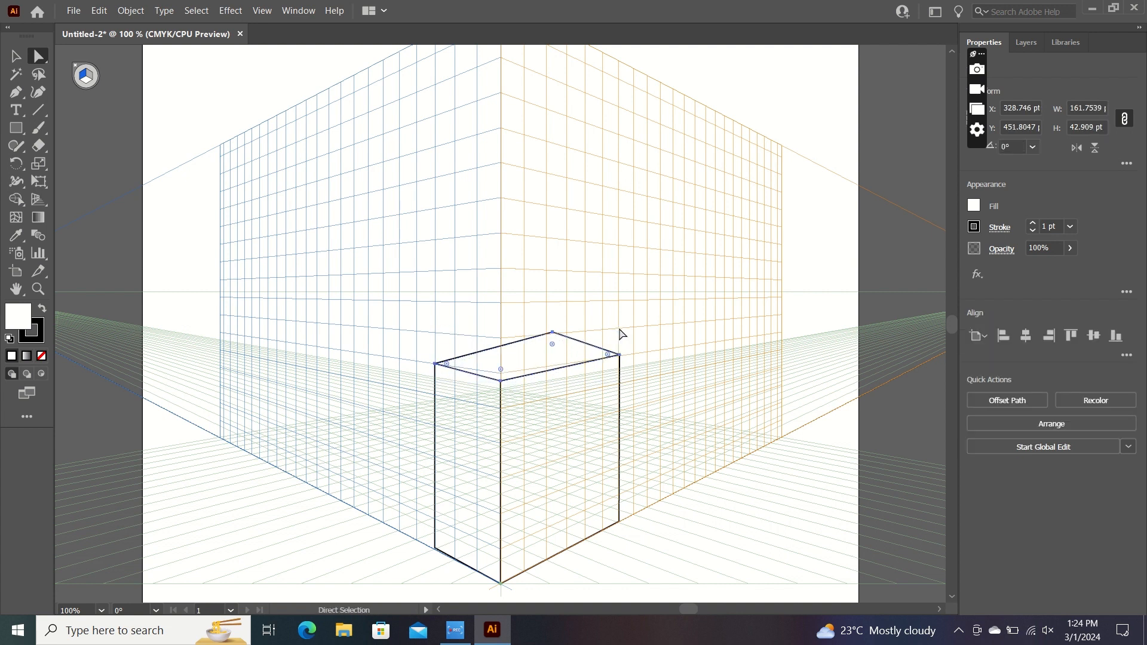
Select all three faces of the box and fill them with a bright golden yellow
{"action": "left_click", "coordinate": [18, 62]}
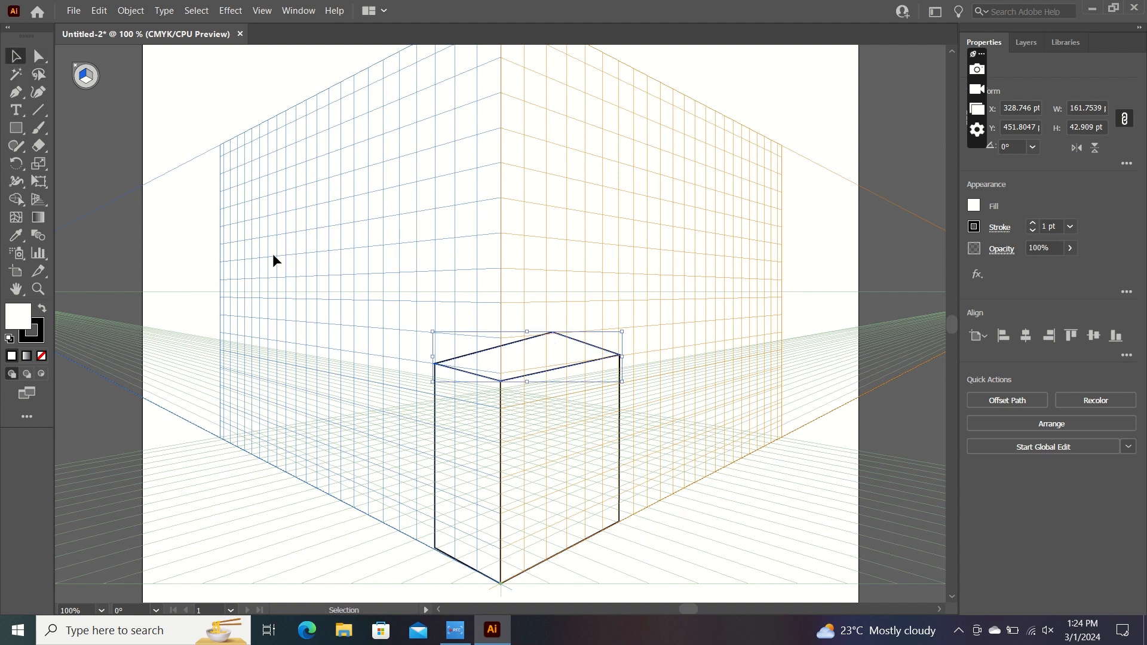
{"action": "left_click_drag", "start_coordinate": [414, 313], "coordinate": [657, 597]}
{"action": "double_click", "coordinate": [22, 315]}
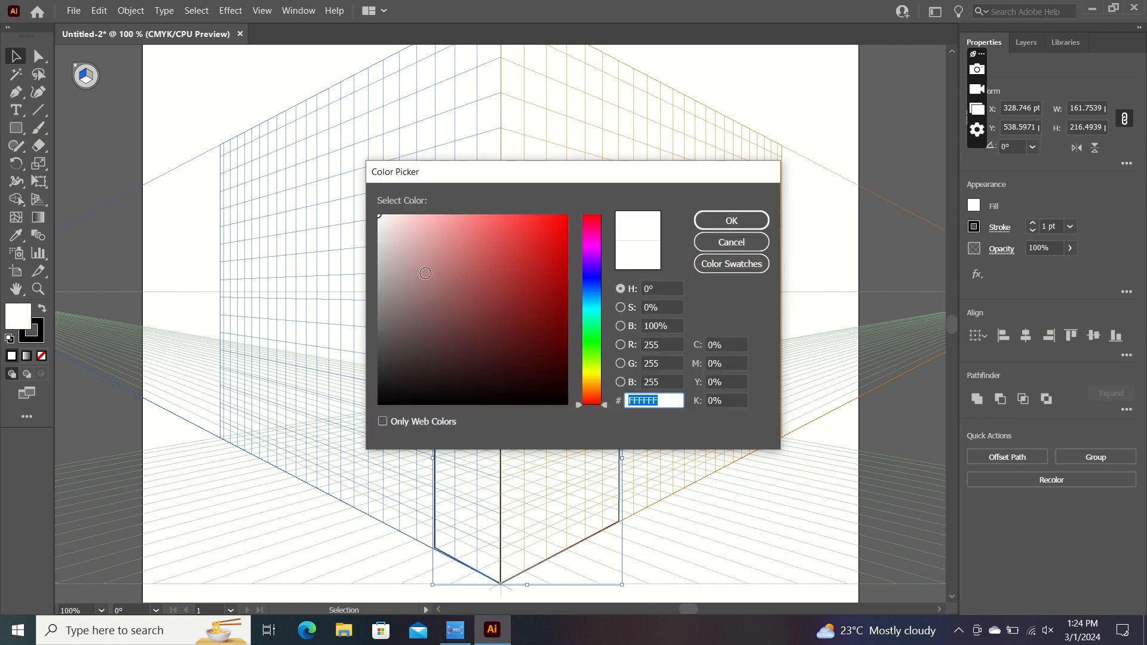
{"action": "left_click", "coordinate": [592, 379]}
{"action": "left_click_drag", "start_coordinate": [545, 331], "coordinate": [545, 215]}
{"action": "left_click", "coordinate": [720, 221]}
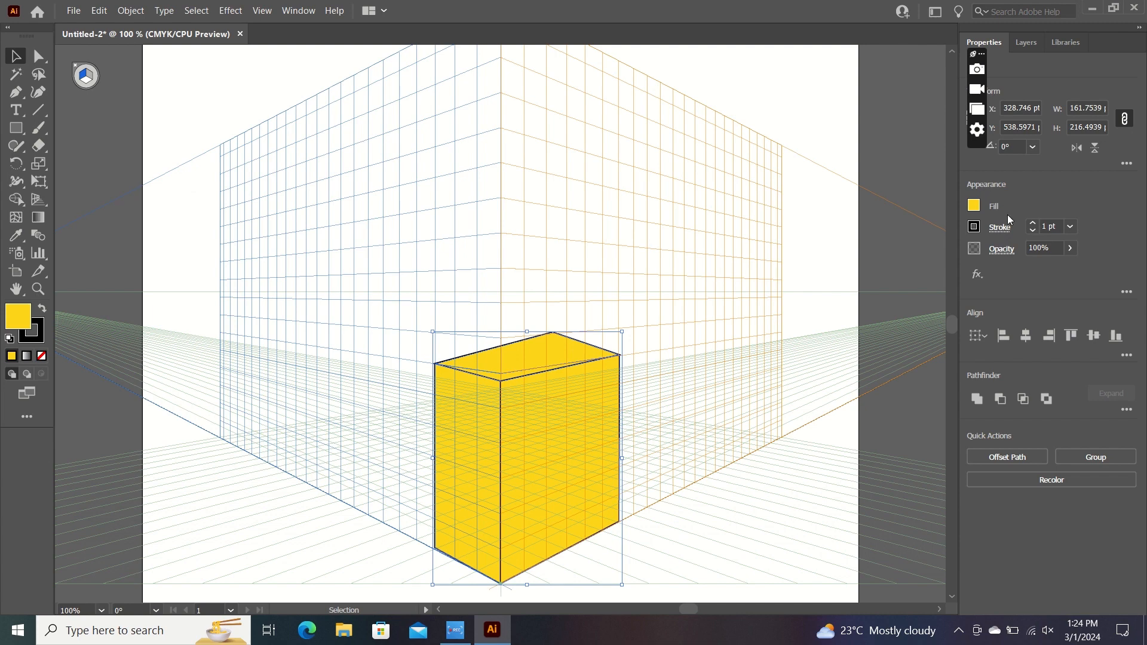
Set the stroke weight of the three box faces to 3 pt and leave nothing selected
{"action": "left_click", "coordinate": [1073, 226]}
{"action": "left_click", "coordinate": [1067, 318]}
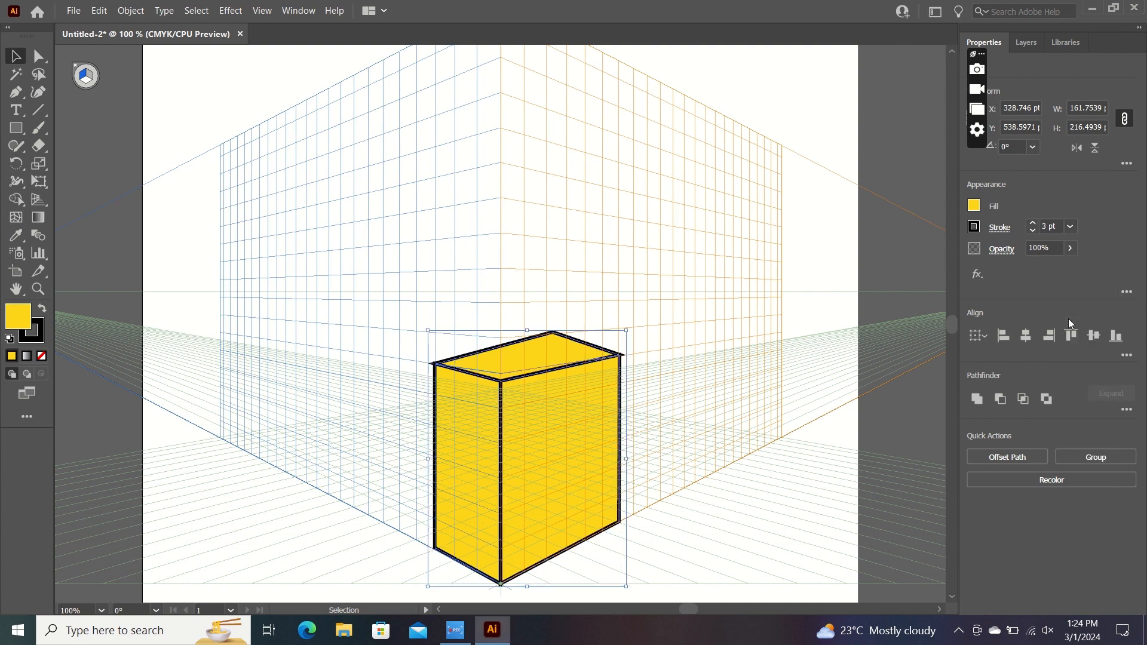
{"action": "left_click", "coordinate": [376, 274]}
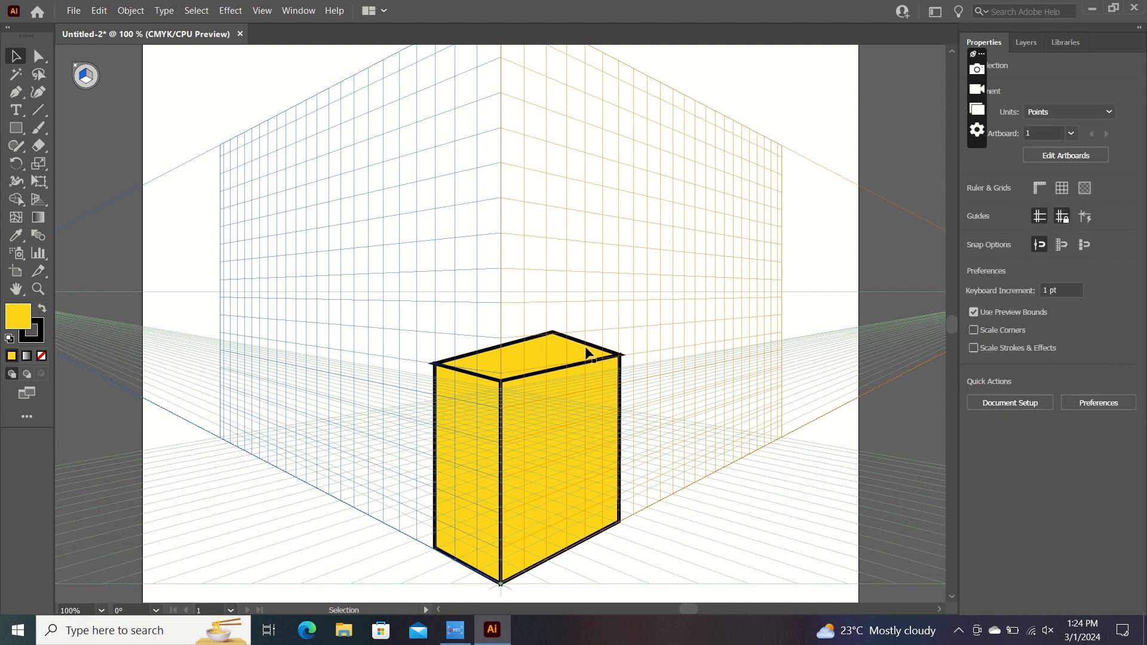
{"action": "left_click", "coordinate": [553, 337]}
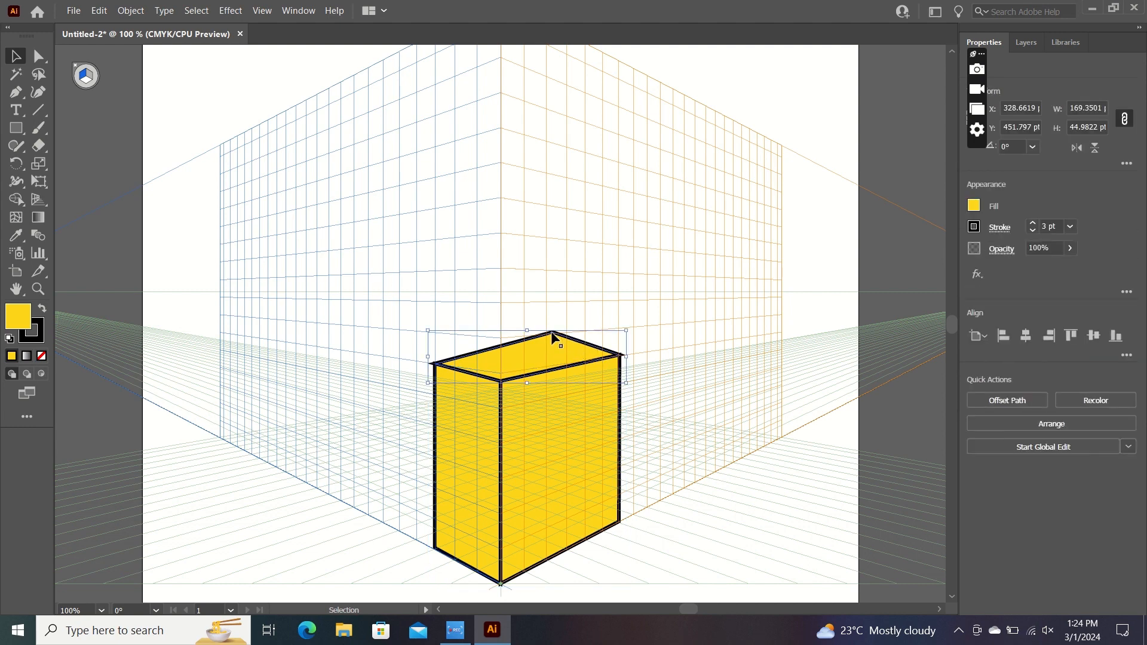
{"action": "left_click", "coordinate": [651, 395]}
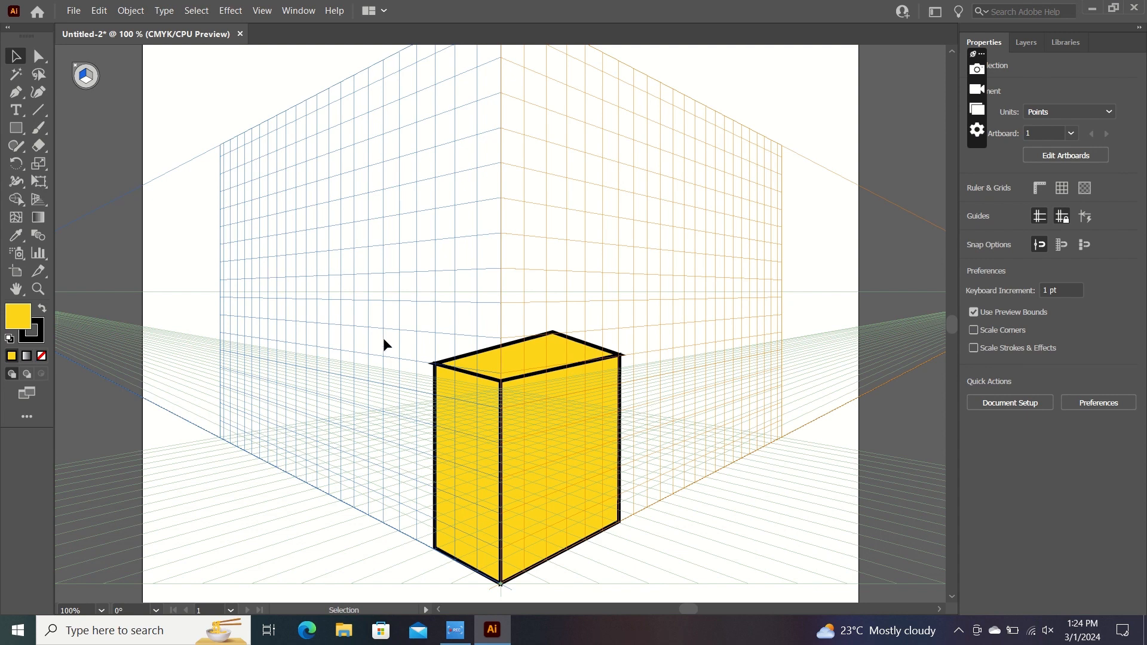
Draw a closed triangular flap on the left face, hanging from its upper edge with the tip pointing down
{"action": "key", "text": "p"}
{"action": "left_click", "coordinate": [435, 363]}
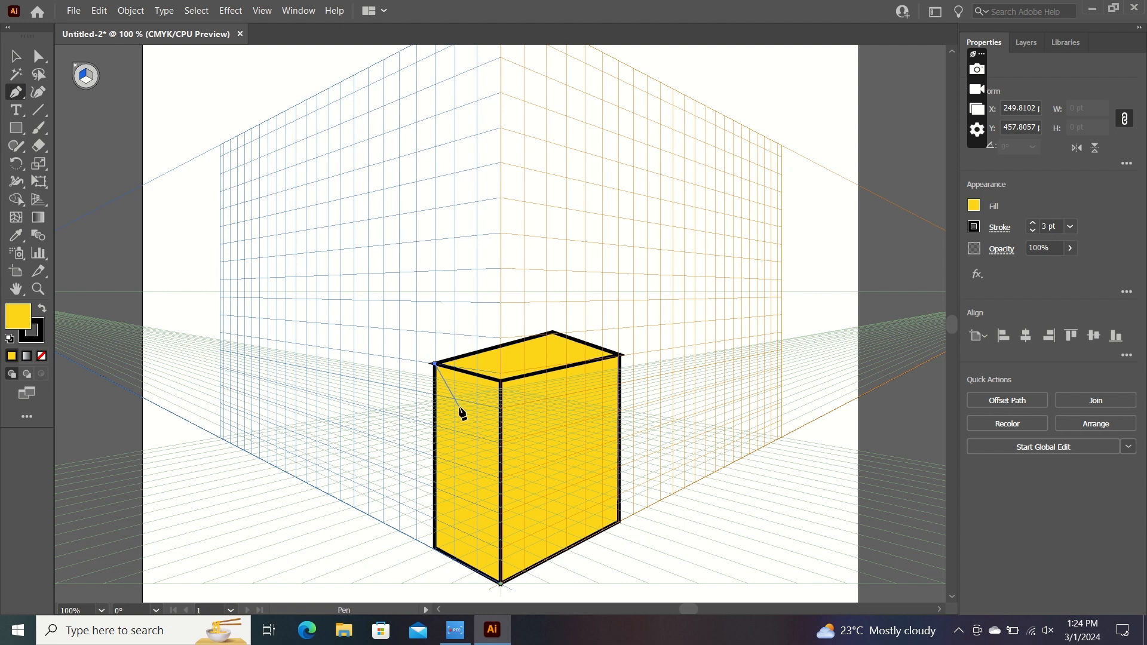
{"action": "left_click", "coordinate": [460, 406]}
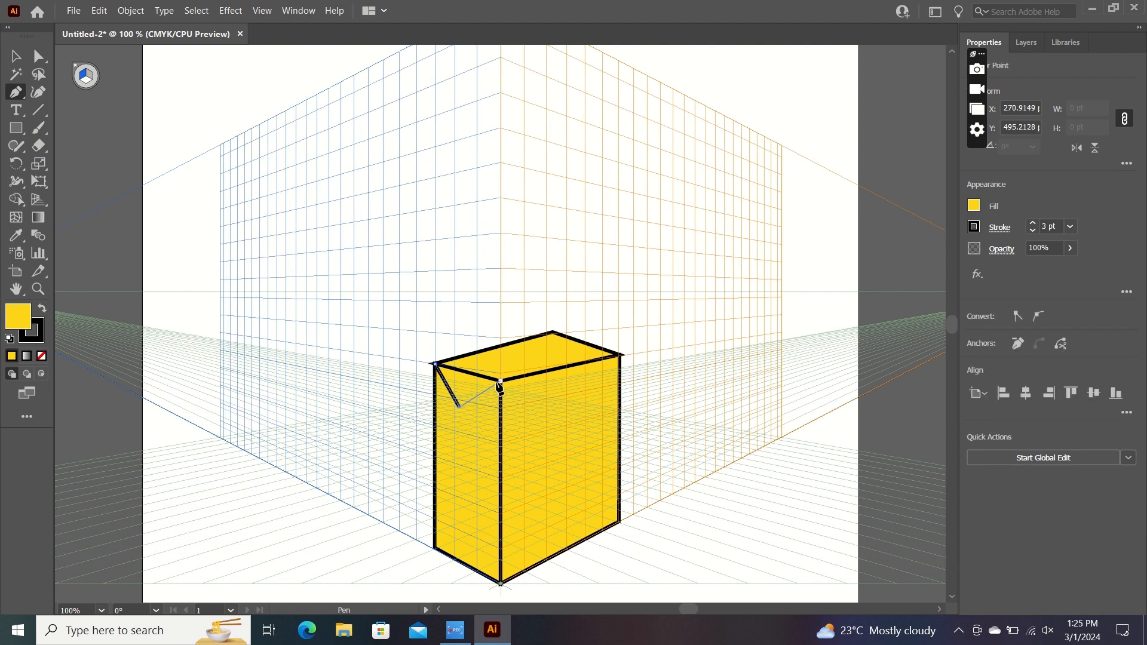
{"action": "left_click", "coordinate": [500, 382]}
{"action": "left_click", "coordinate": [434, 363]}
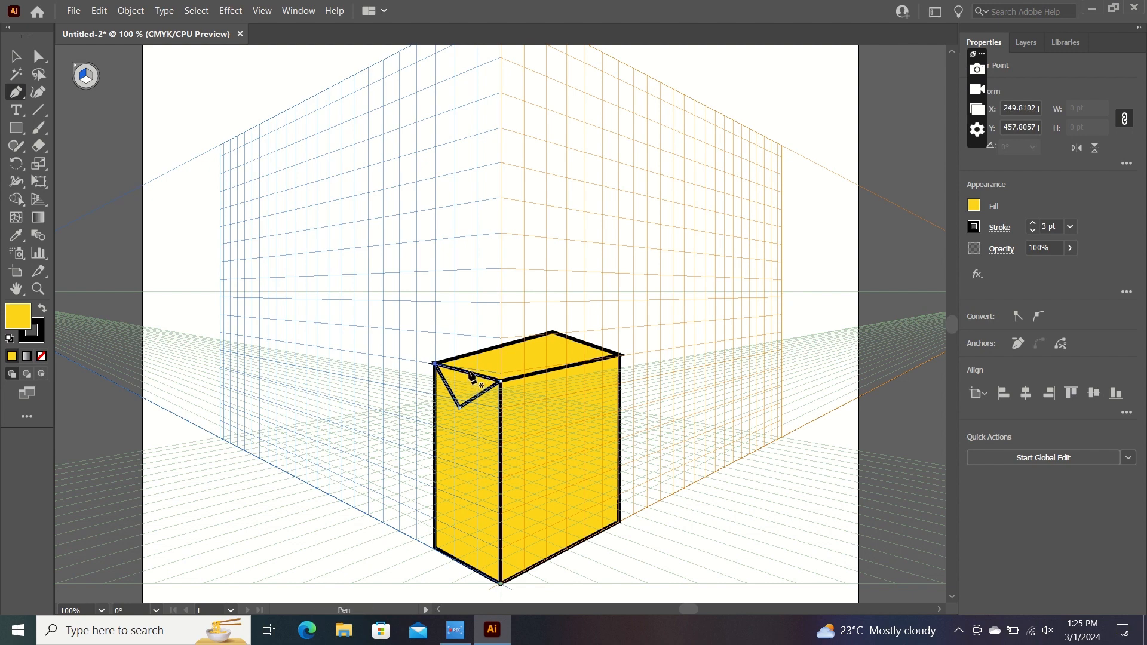
Draw an open two-segment Pen line from the triangular flap's tip up past the top edge and onto the top face
{"action": "left_click", "coordinate": [461, 409]}
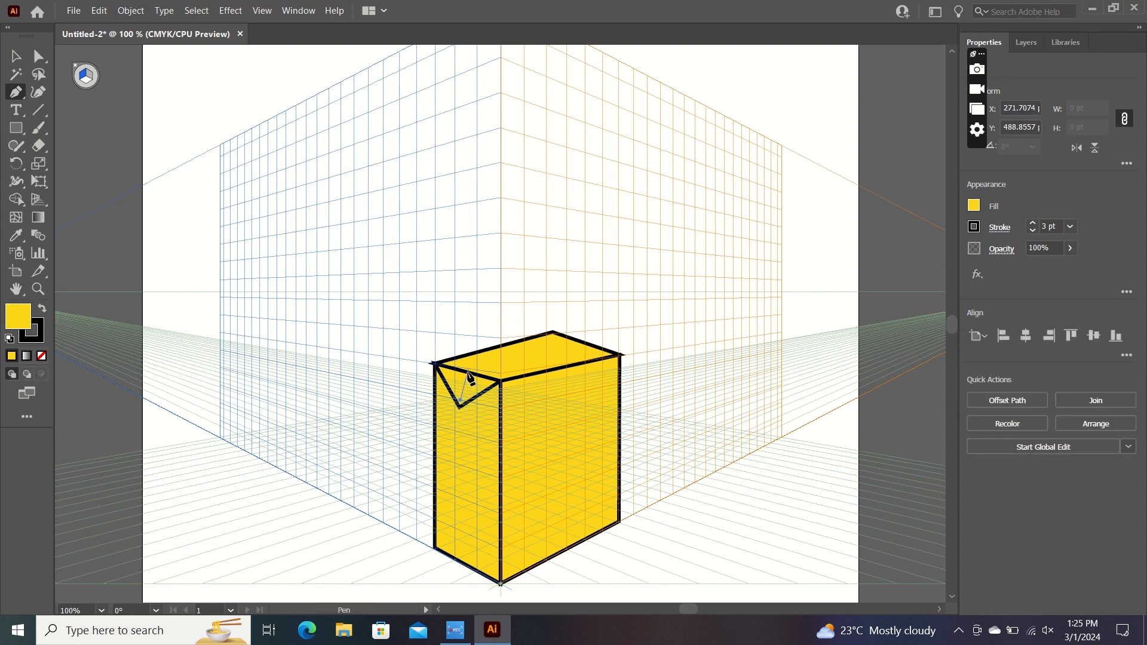
{"action": "left_click", "coordinate": [468, 369]}
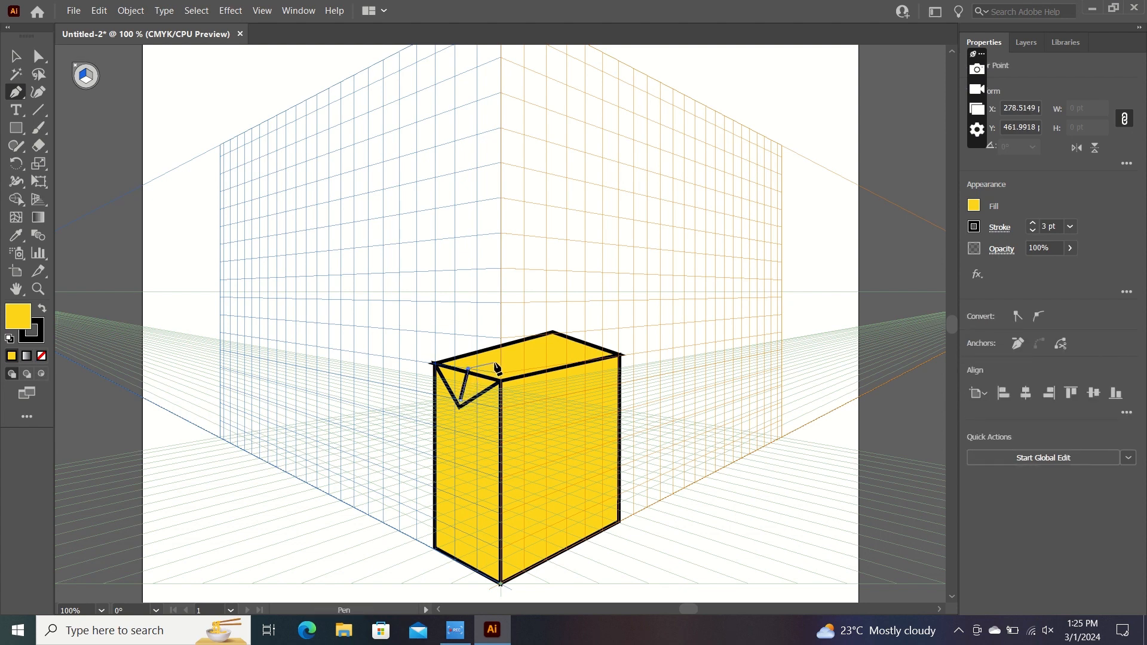
{"action": "left_click", "coordinate": [495, 362]}
Move the open line's lower end onto the triangular flap's tip and set the line's stroke weight to 2 pt
{"action": "key", "text": "a"}
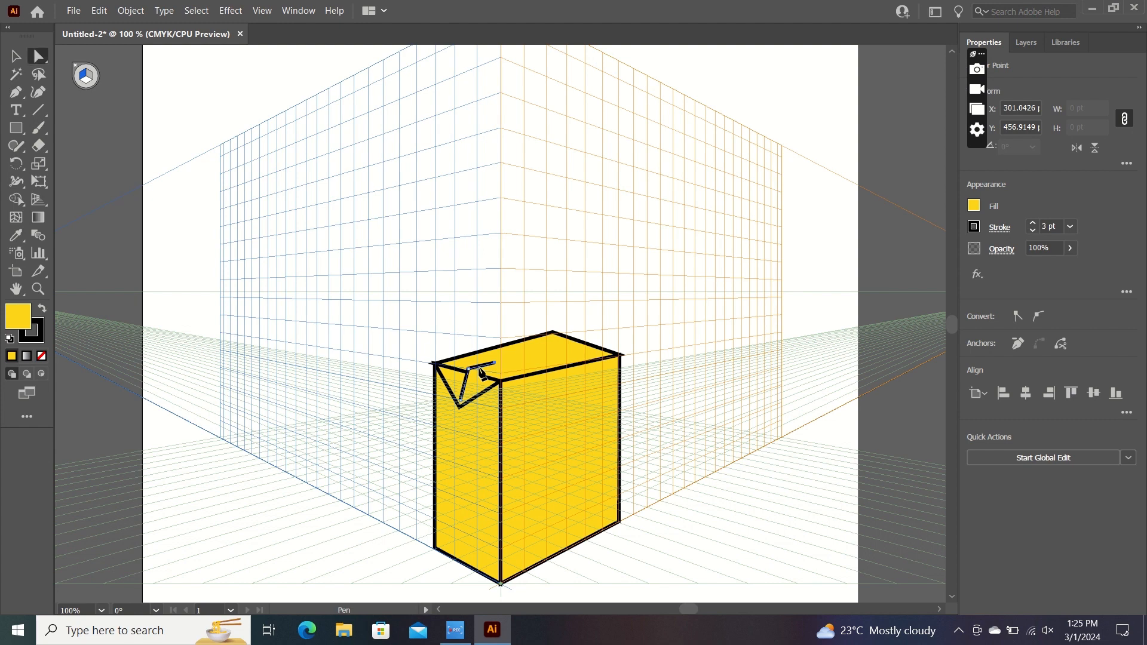
{"action": "left_click", "coordinate": [469, 404]}
{"action": "key", "text": "ctrl+plus"}
{"action": "key", "text": "ctrl+plus"}
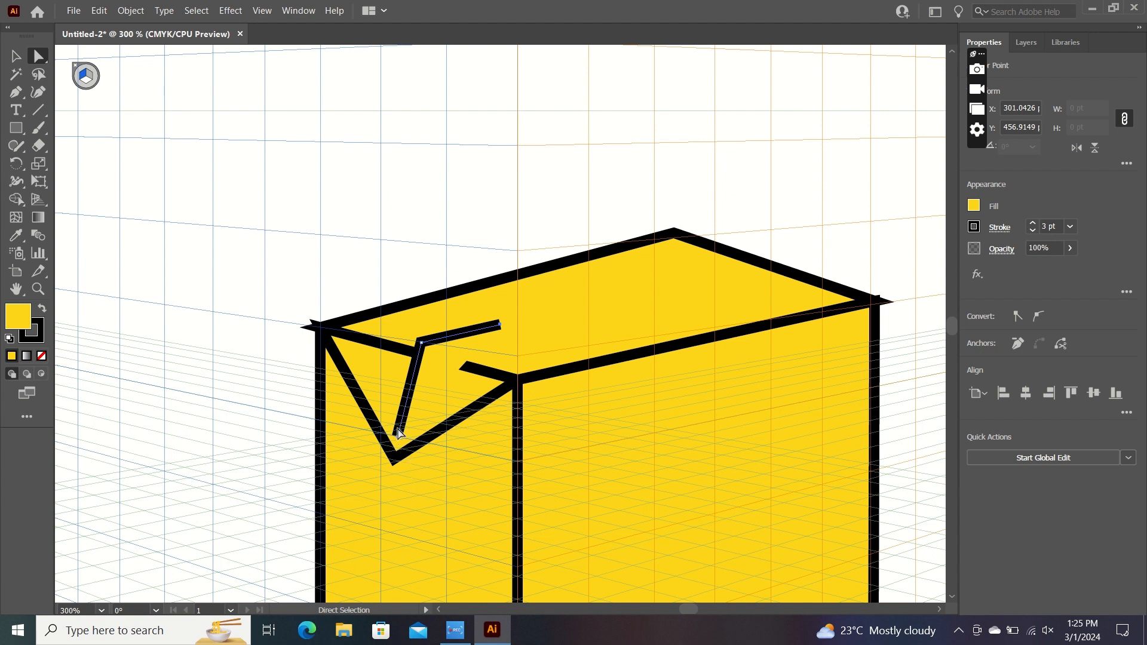
{"action": "left_click_drag", "start_coordinate": [399, 439], "coordinate": [394, 451]}
{"action": "left_click", "coordinate": [1070, 227]}
{"action": "left_click", "coordinate": [1070, 306]}
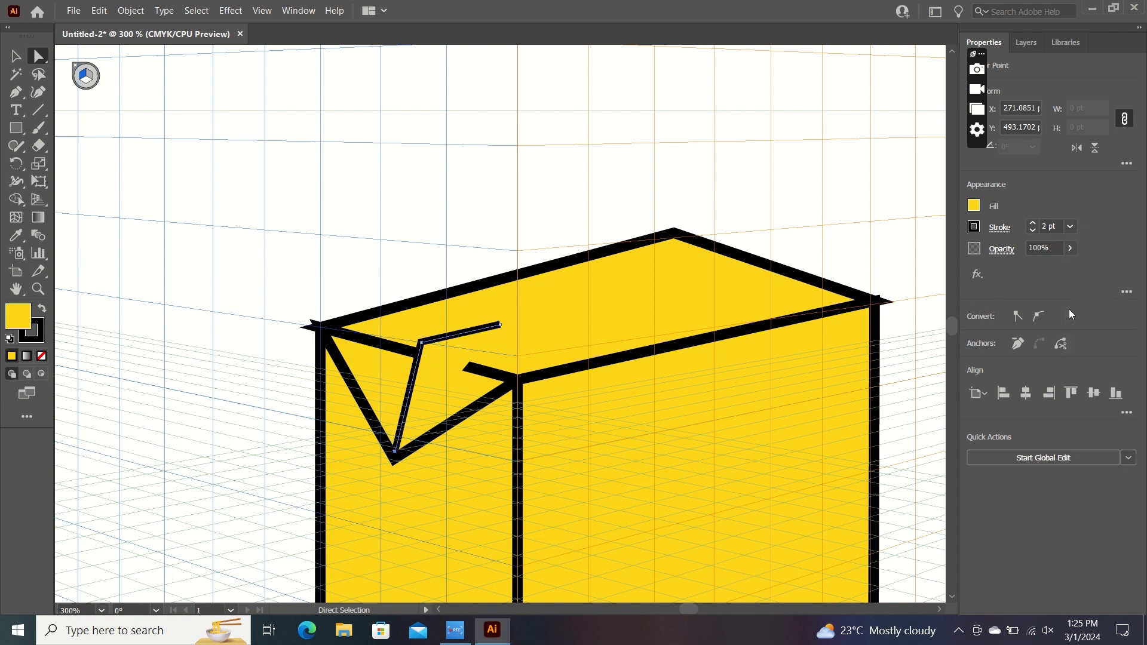
{"action": "key", "text": "ctrl+minus"}
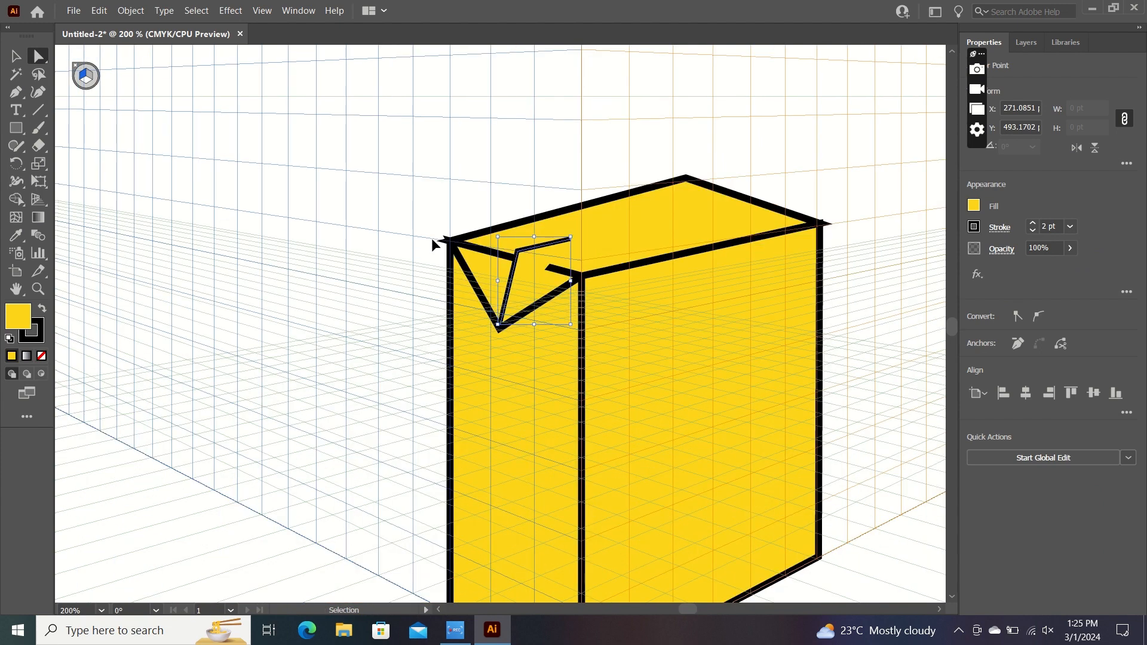
{"action": "key", "text": "ctrl+minus"}
{"action": "left_click", "coordinate": [458, 246]}
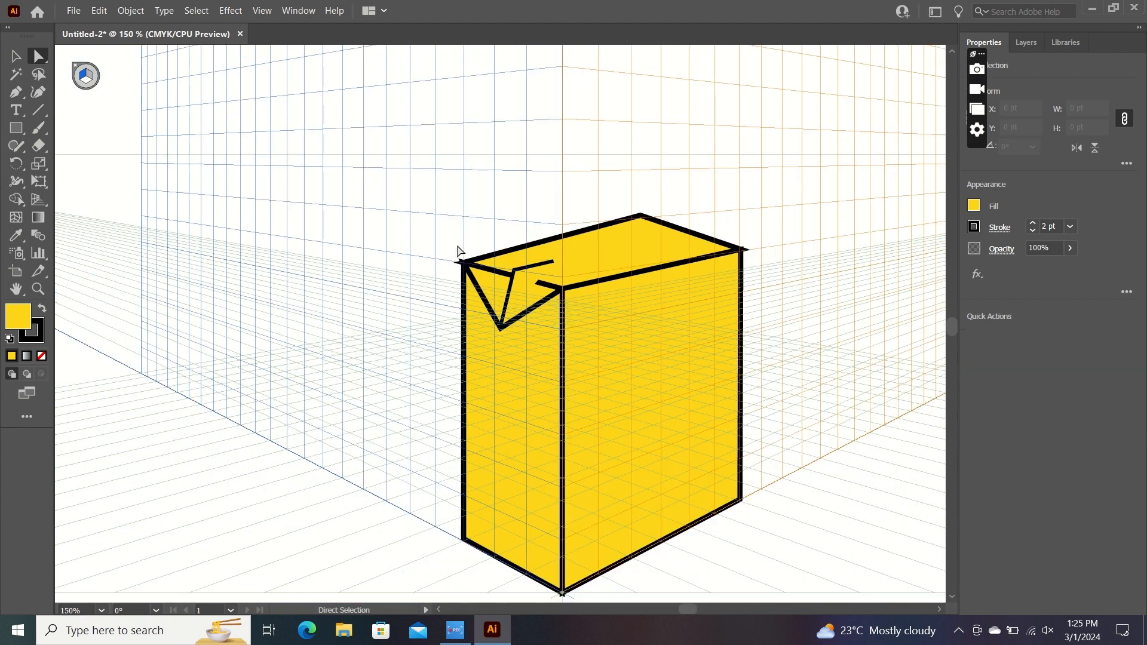
{"action": "left_click", "coordinate": [557, 285]}
{"action": "left_click_drag", "start_coordinate": [558, 289], "coordinate": [529, 227]}
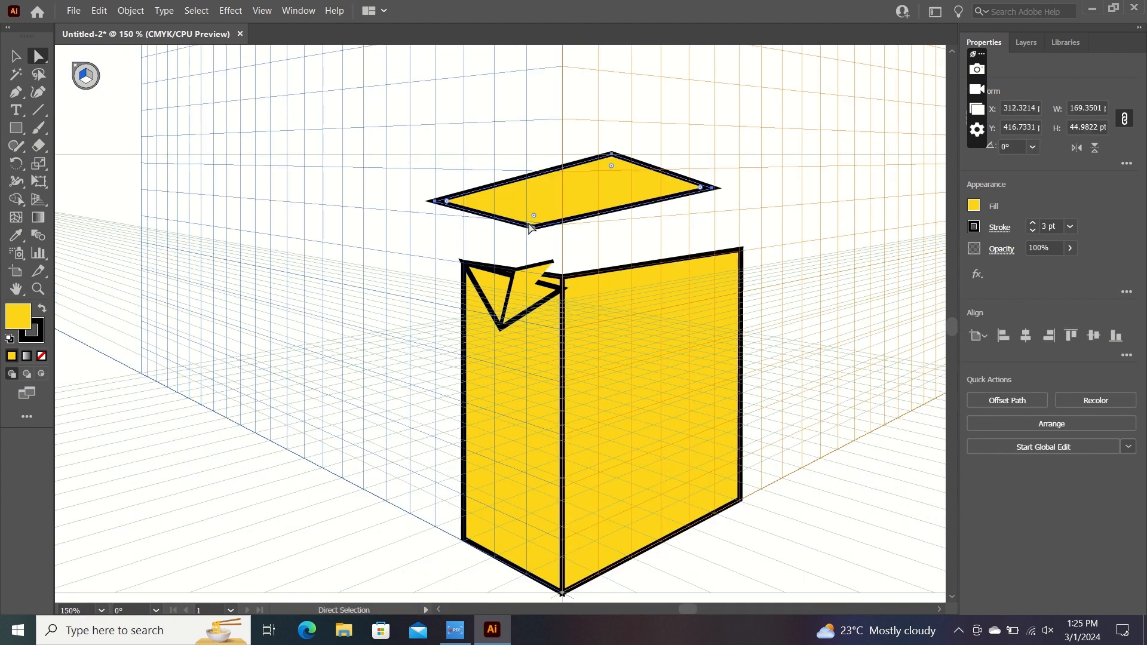
{"action": "key", "text": "ctrl+z"}
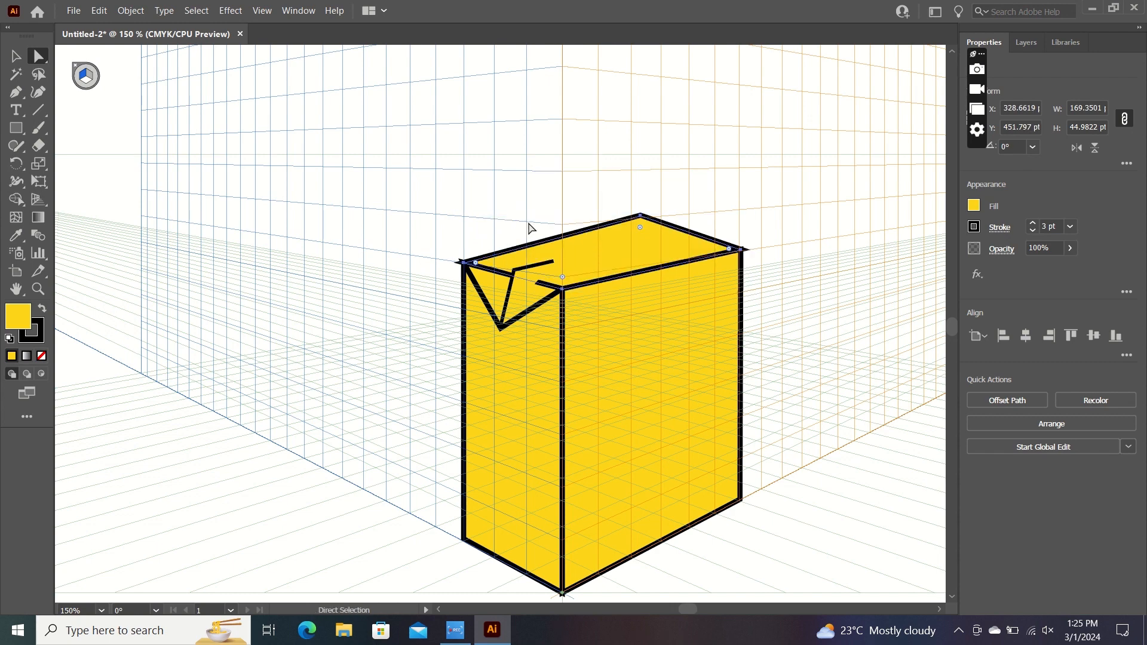
Set the fill of the open two-segment line on the flap to None
{"action": "left_click", "coordinate": [510, 293]}
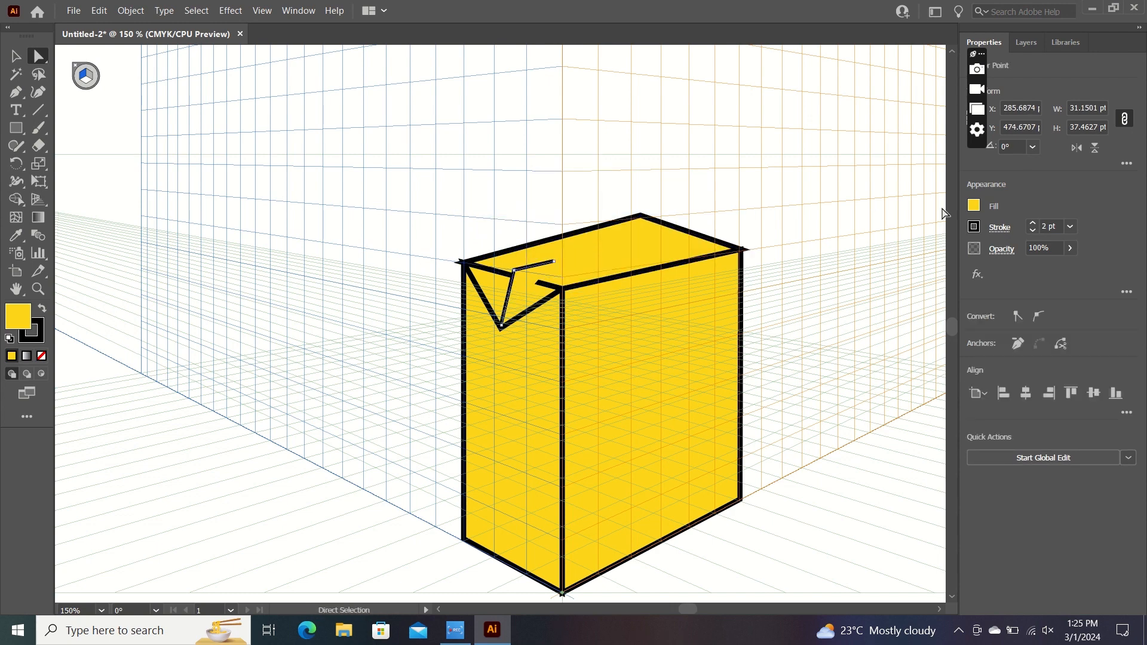
{"action": "left_click", "coordinate": [977, 207]}
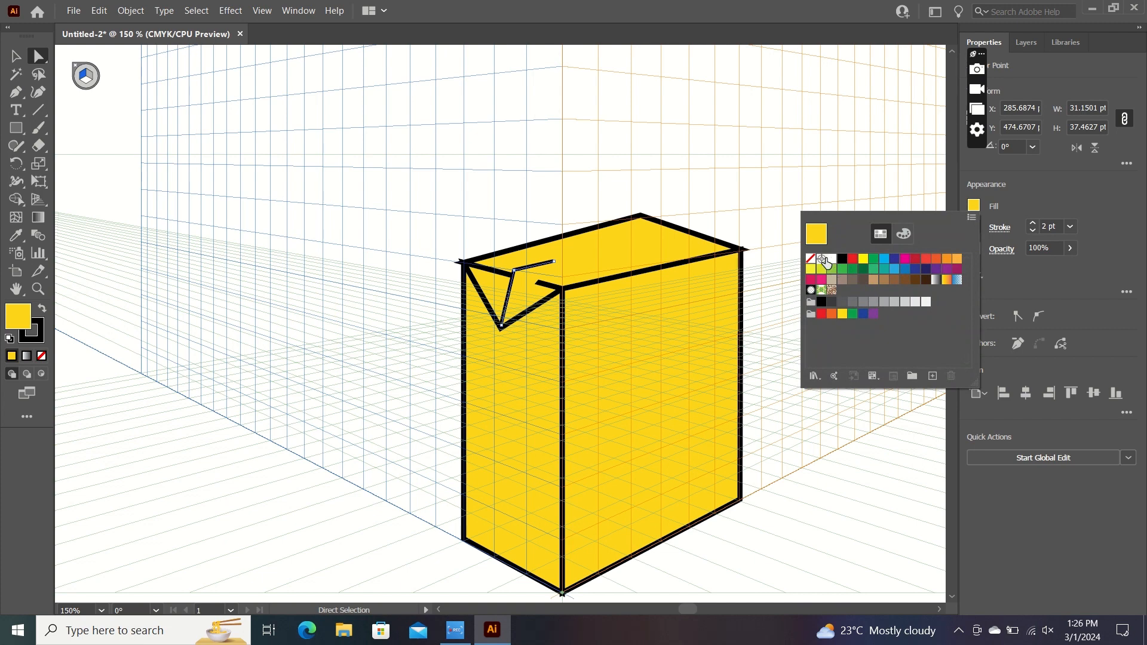
{"action": "left_click", "coordinate": [814, 261]}
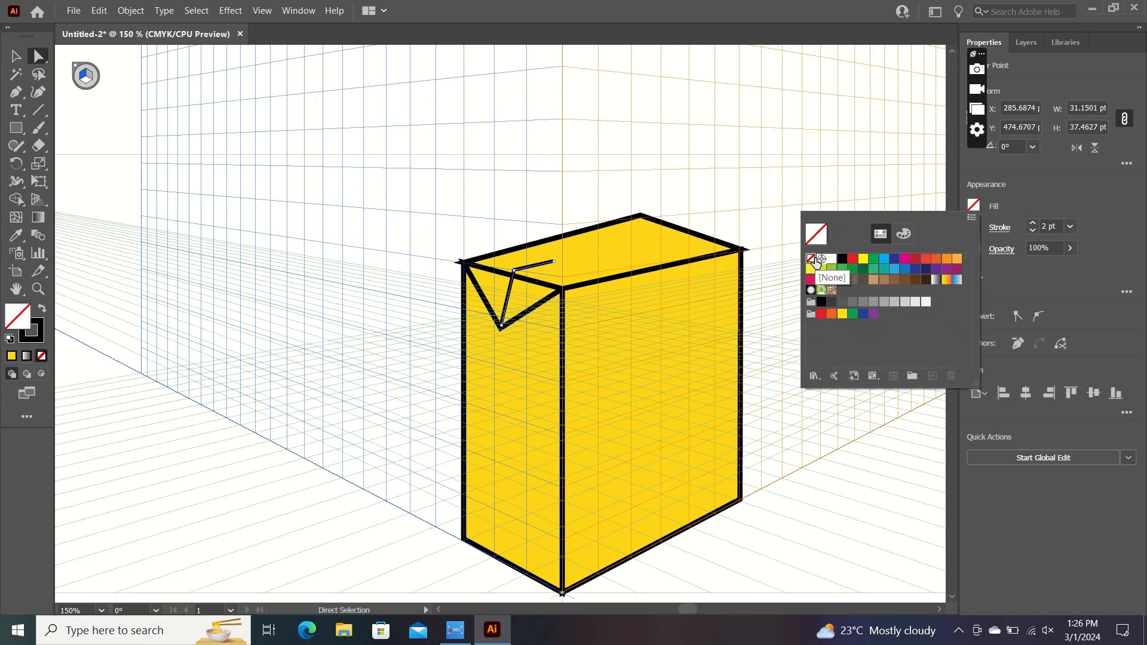
Move the bend point of the open flap line down onto the upper edge of the box's left face
{"action": "left_click", "coordinate": [831, 169]}
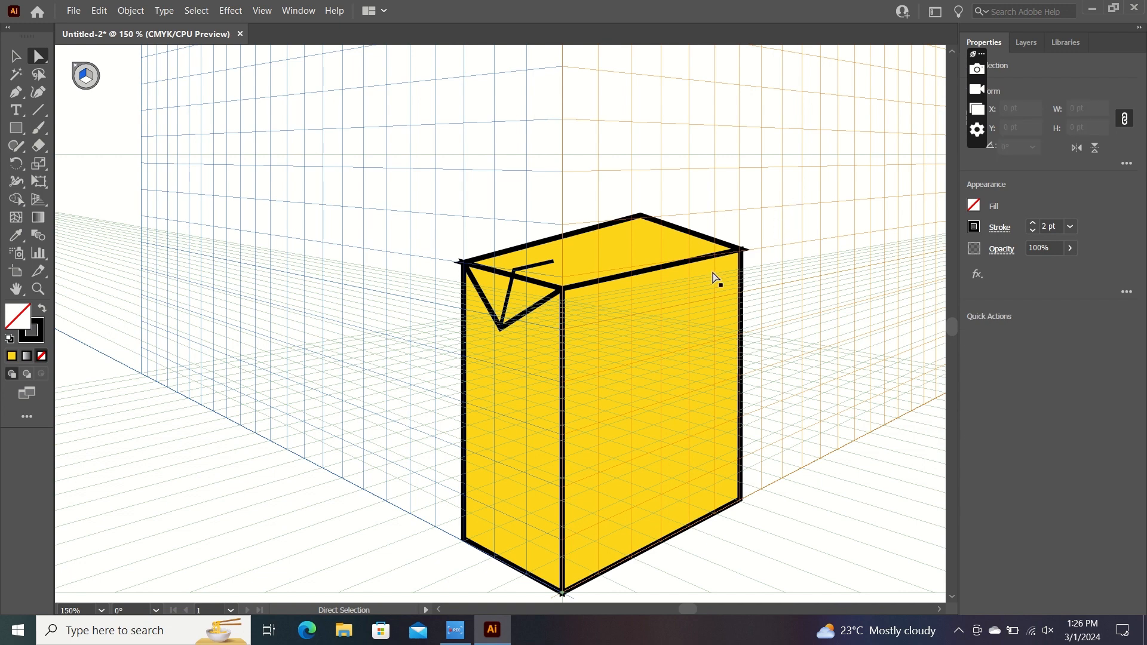
{"action": "left_click", "coordinate": [514, 272]}
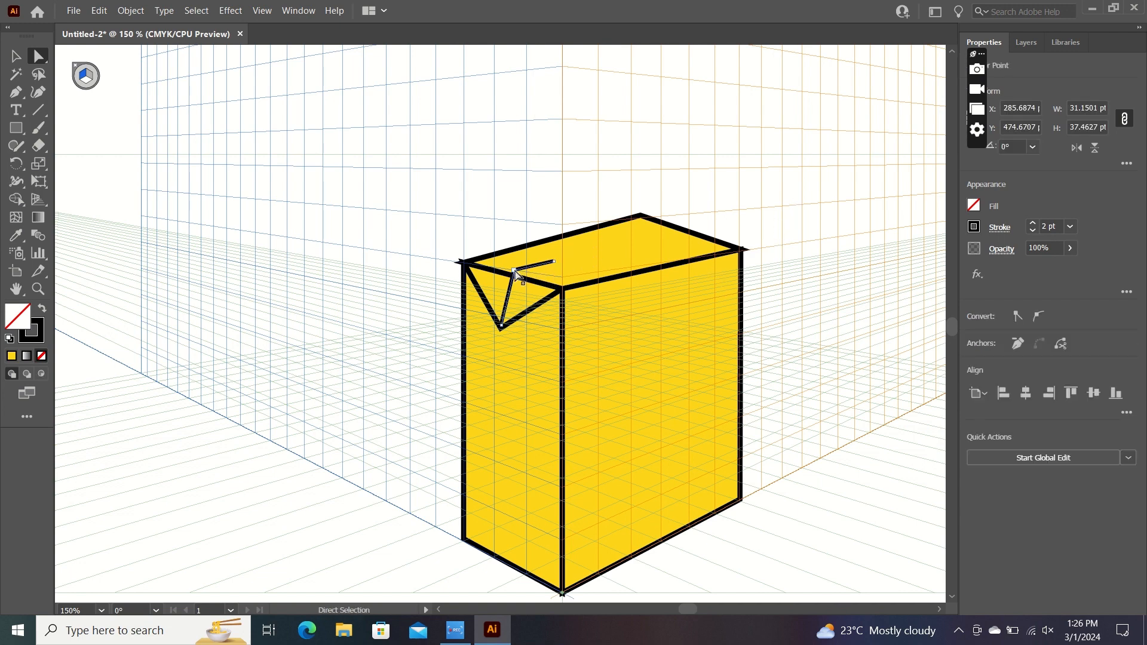
{"action": "left_click_drag", "start_coordinate": [514, 271], "coordinate": [515, 276]}
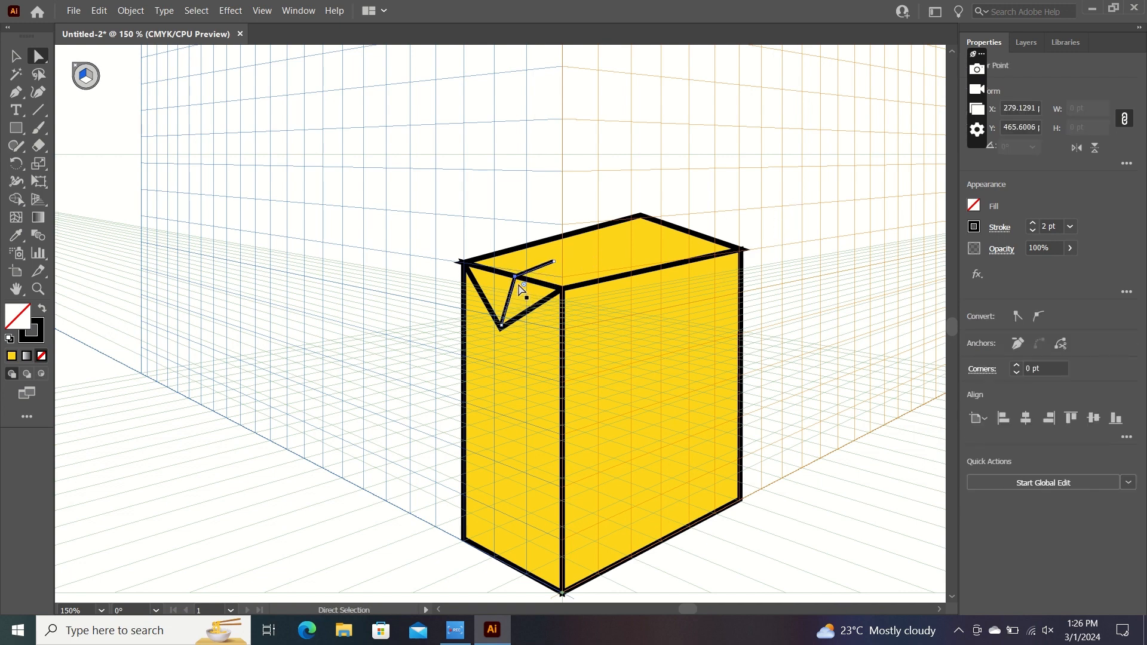
Try a 1 pt stroke weight on the open flap line and return it to 2 pt
{"action": "left_click", "coordinate": [1070, 225]}
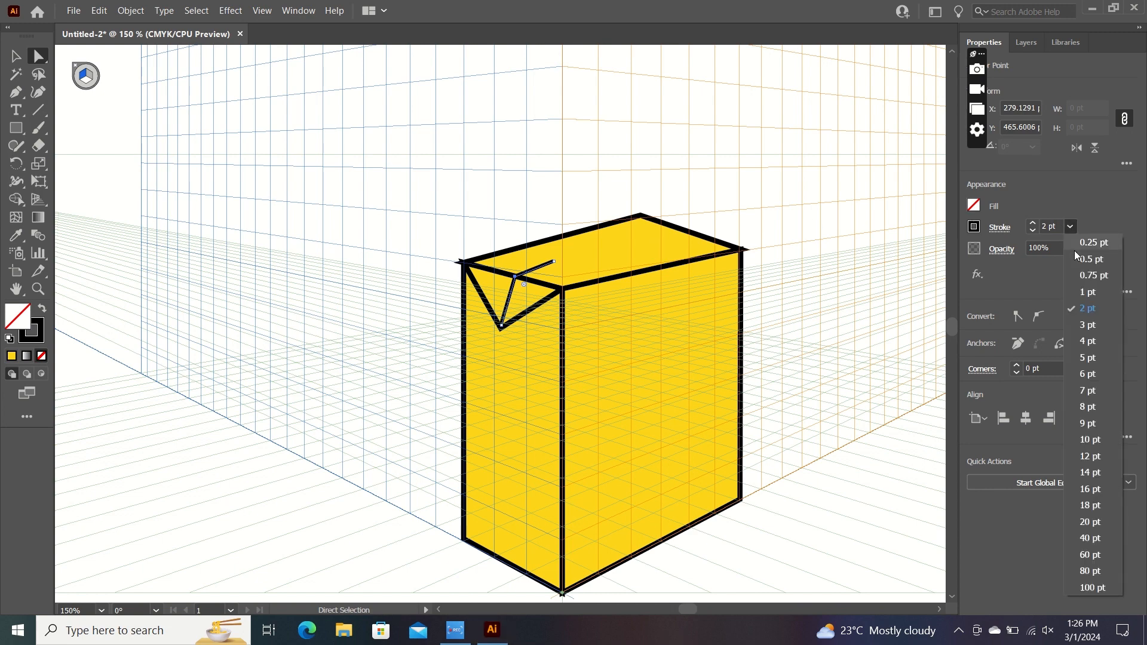
{"action": "left_click", "coordinate": [1067, 291]}
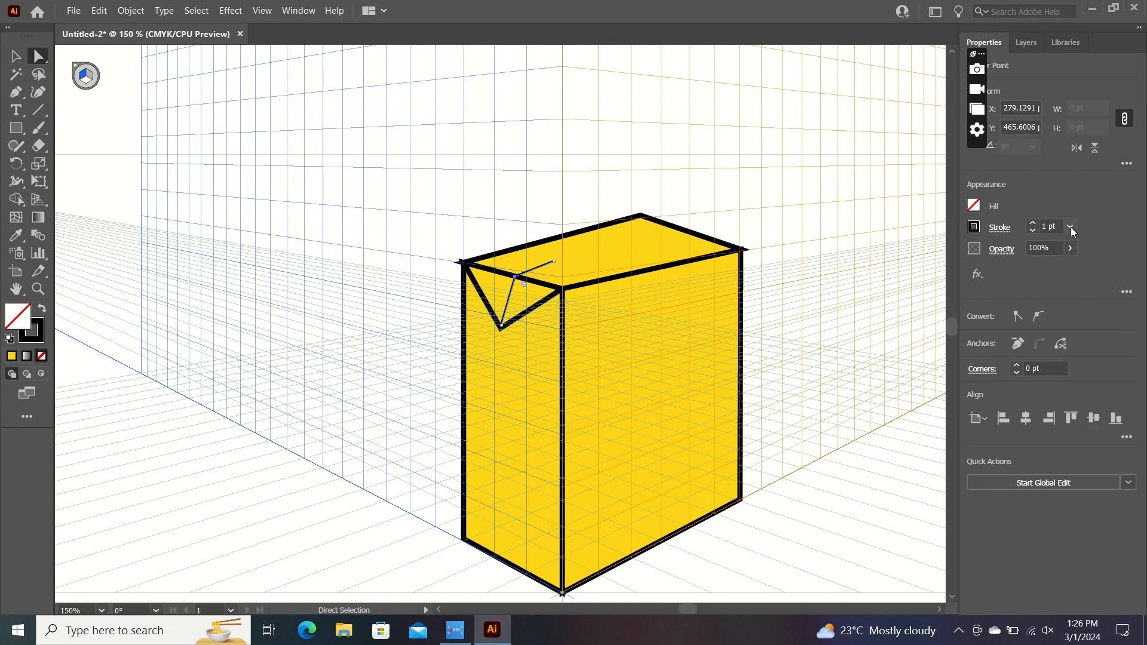
{"action": "left_click", "coordinate": [1071, 227]}
{"action": "left_click", "coordinate": [1070, 311]}
Round the bend of the open flap line with a 3 pt corner radius
{"action": "left_click", "coordinate": [1016, 363]}
{"action": "left_click", "coordinate": [1016, 362]}
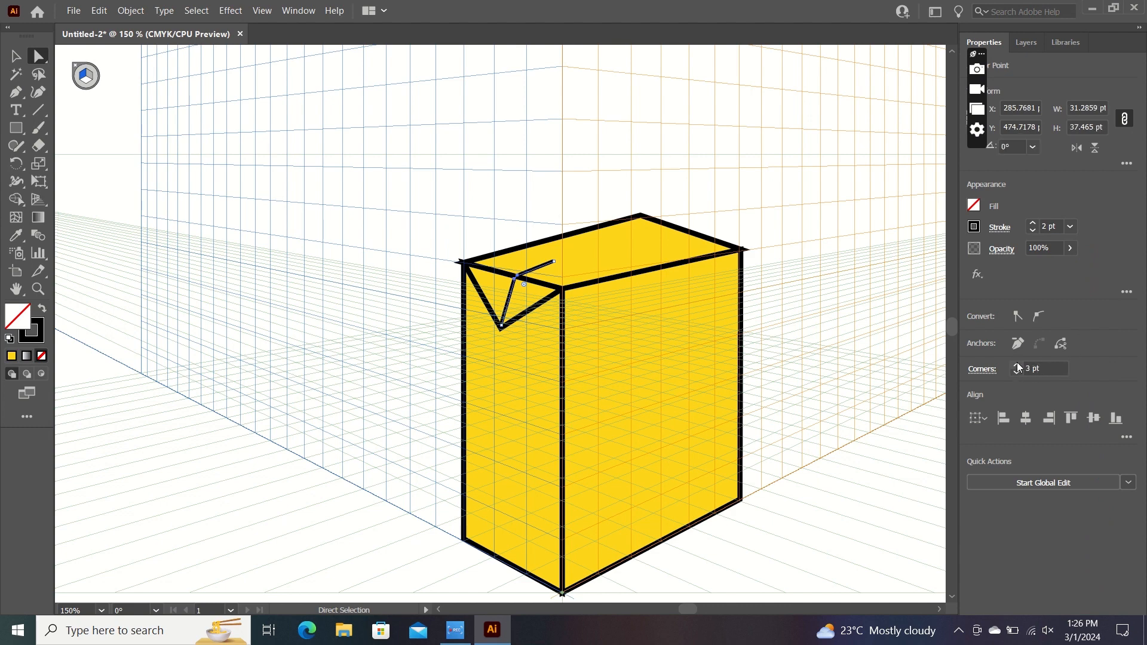
Try to start a global edit from the open flap line, check its matching options, and deselect the line
{"action": "left_click", "coordinate": [1103, 481]}
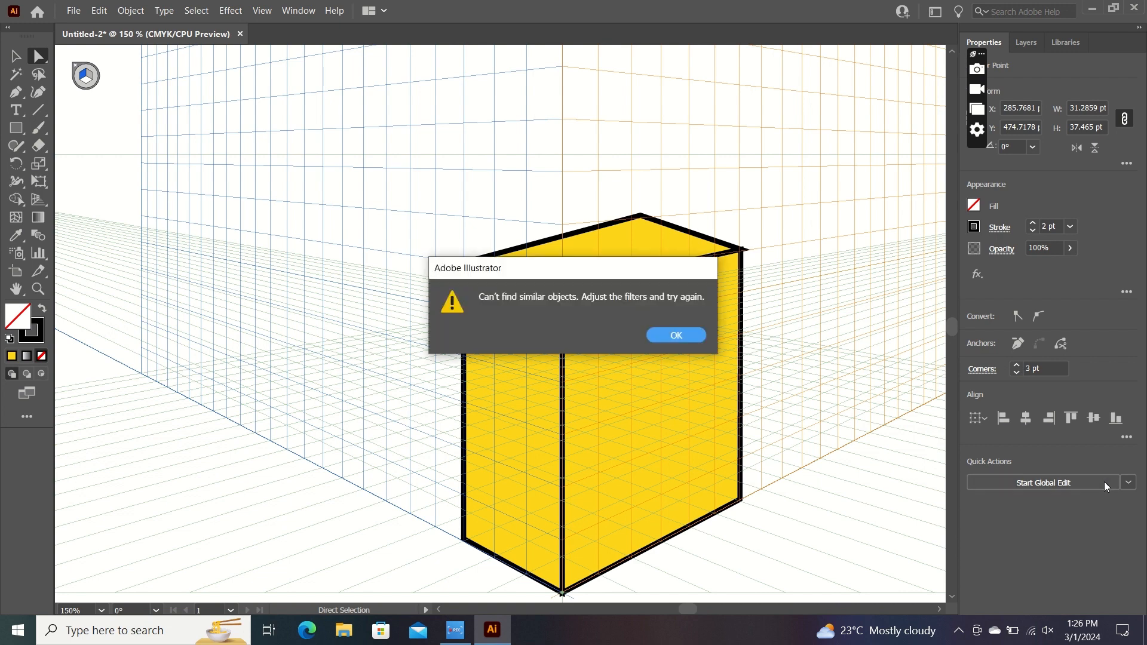
{"action": "left_click", "coordinate": [687, 336]}
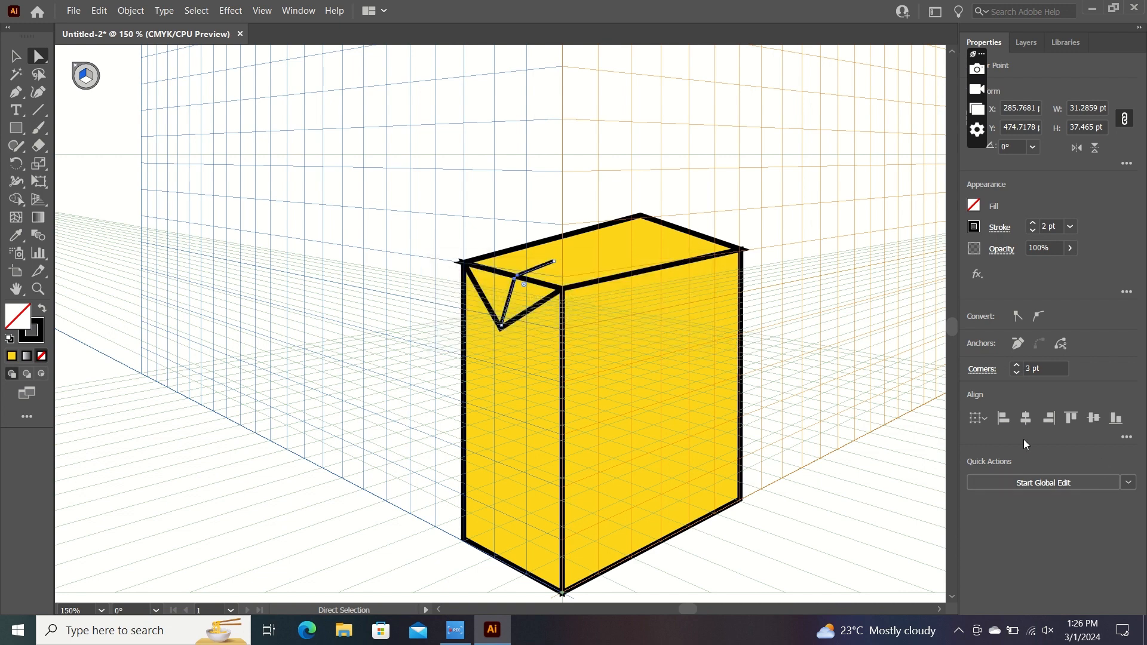
{"action": "left_click", "coordinate": [985, 417]}
{"action": "left_click", "coordinate": [986, 417]}
{"action": "left_click", "coordinate": [1127, 482]}
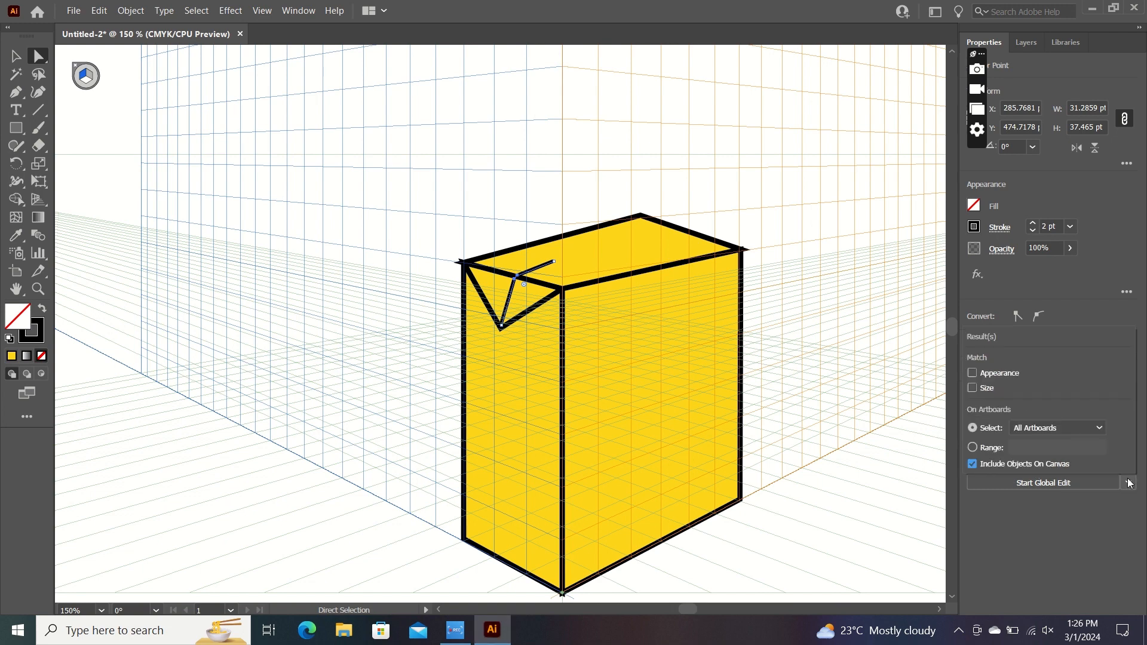
{"action": "left_click", "coordinate": [1128, 482]}
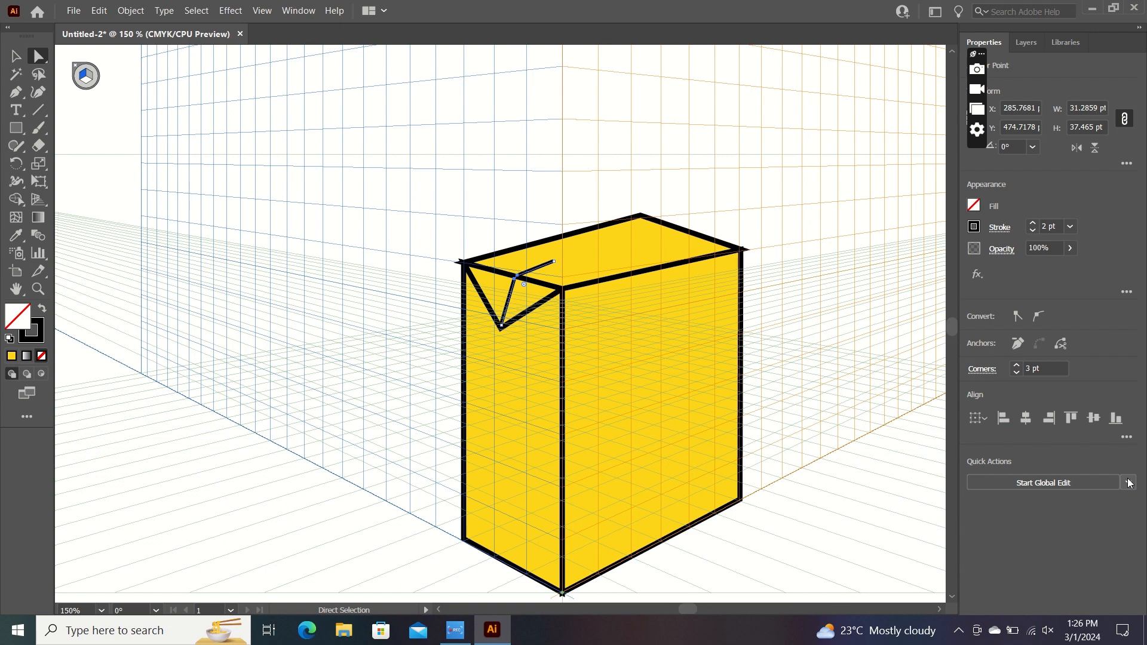
{"action": "left_click", "coordinate": [862, 325]}
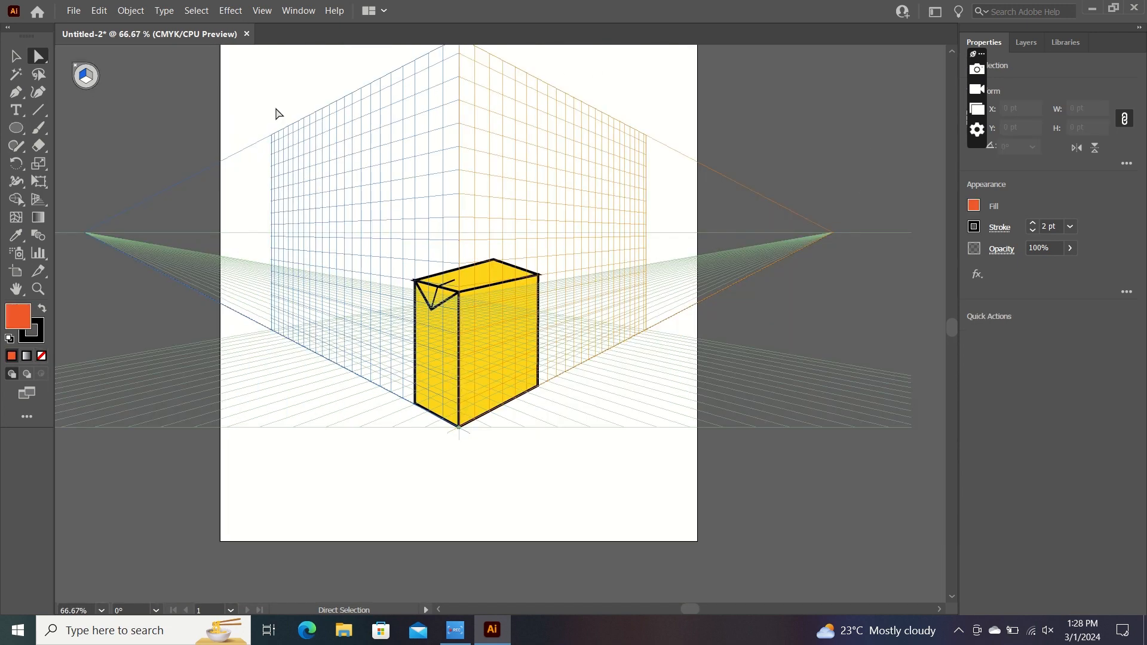
Draw an orange ellipse with a black outline on the canvas to the right of the artboard and rotate it about 15°
{"action": "left_click", "coordinate": [17, 127]}
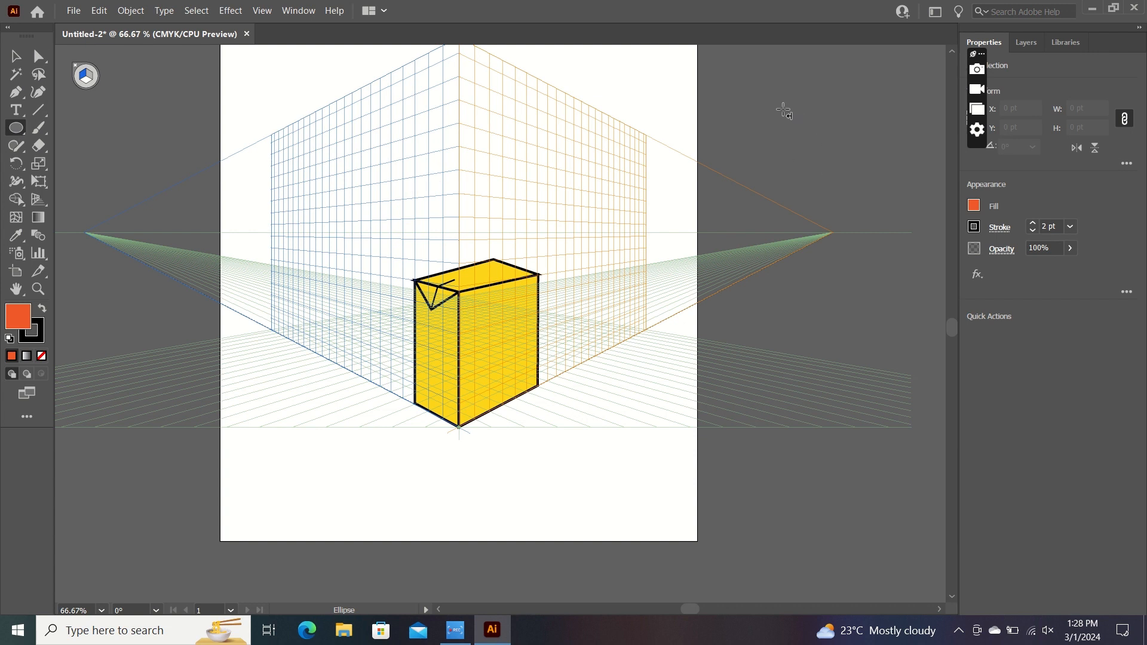
{"action": "left_click_drag", "start_coordinate": [783, 110], "coordinate": [884, 198]}
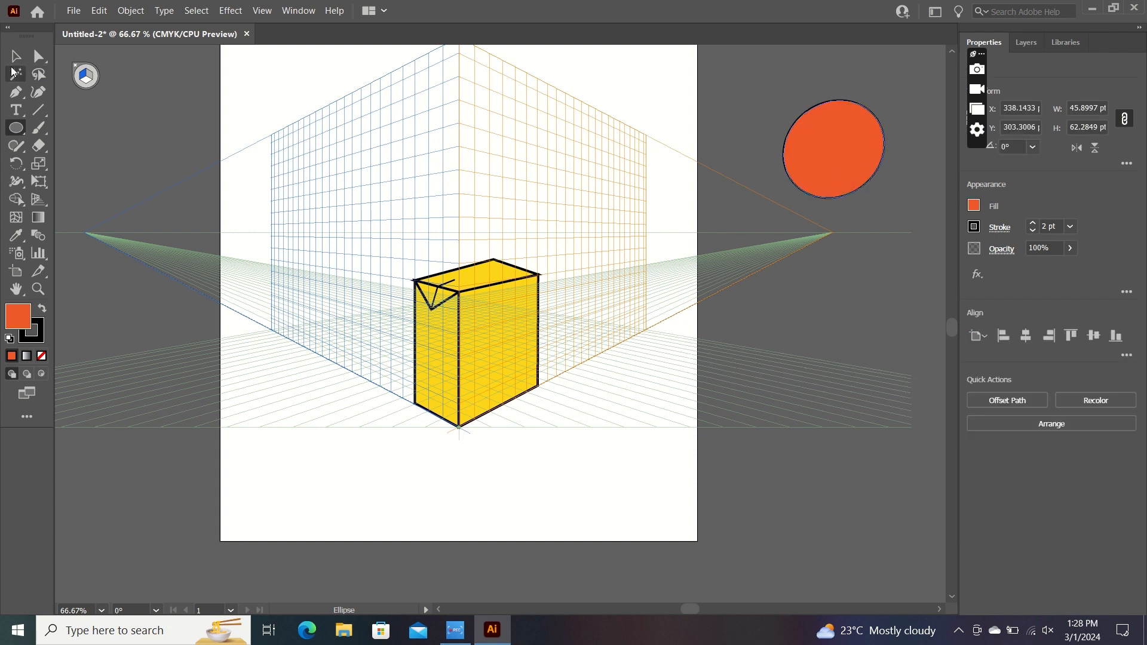
{"action": "left_click", "coordinate": [14, 56]}
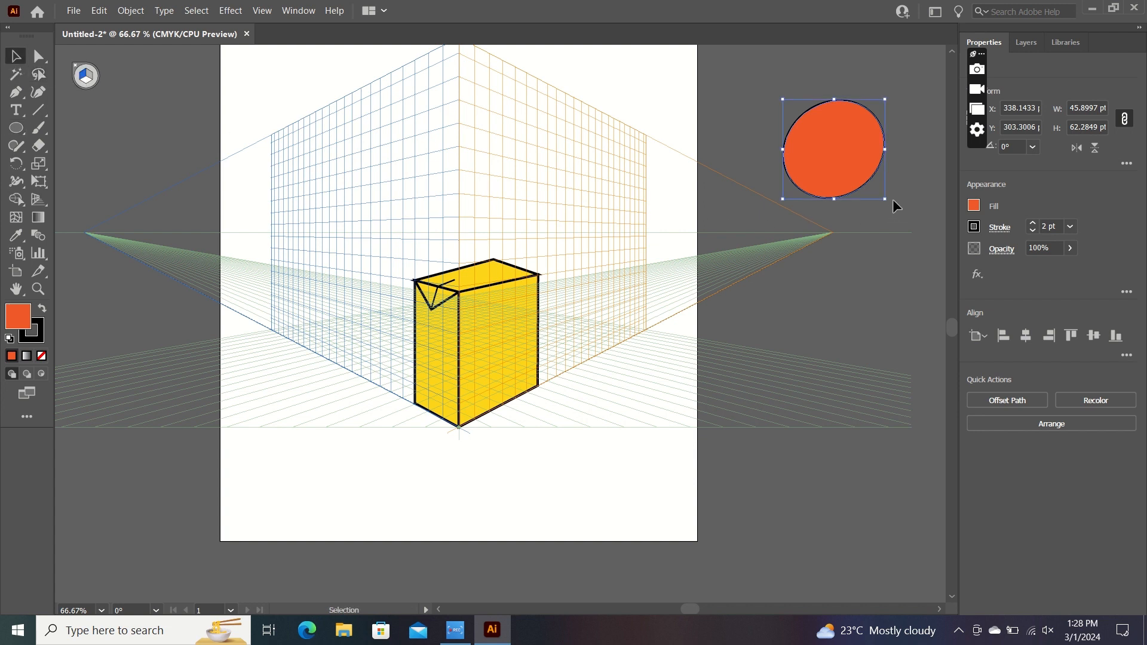
{"action": "left_click_drag", "start_coordinate": [892, 199], "coordinate": [900, 187]}
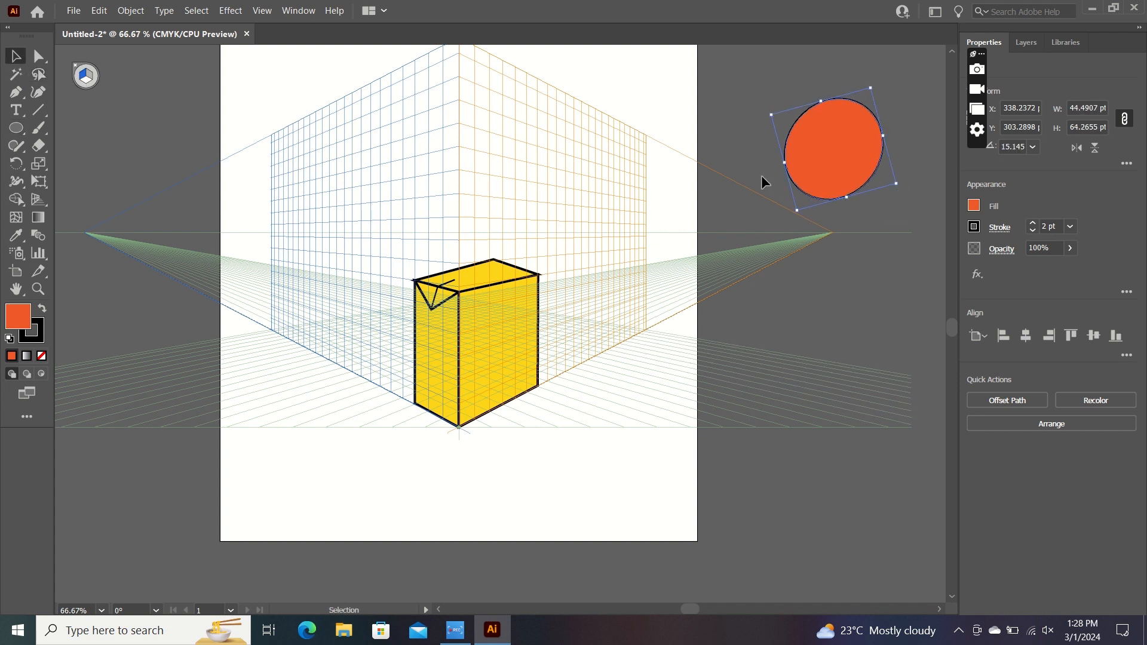
Draw a closed, curved highlight shape with the Pen tool inside the upper left of the orange ellipse
{"action": "left_click", "coordinate": [16, 92]}
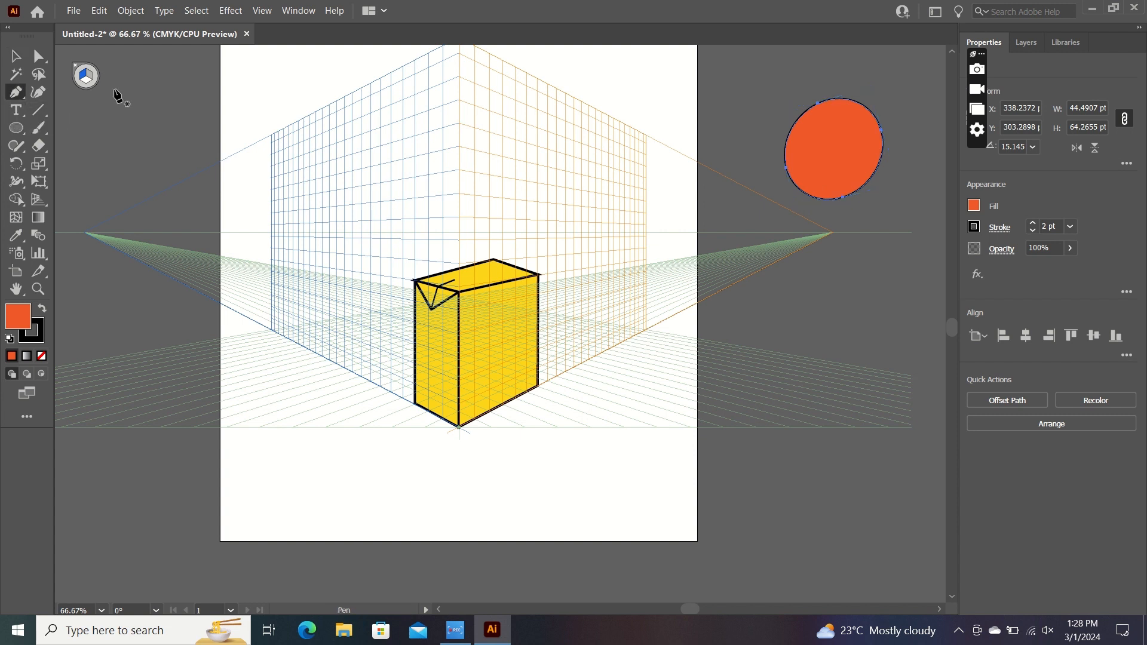
{"action": "left_click", "coordinate": [802, 142]}
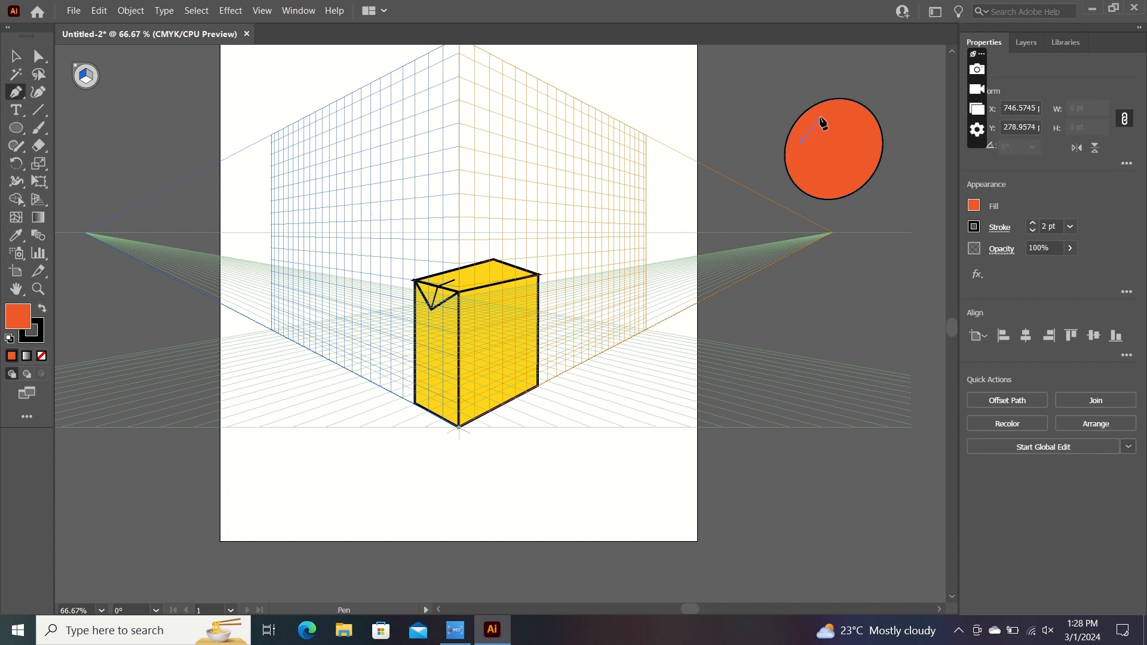
{"action": "left_click_drag", "start_coordinate": [831, 116], "coordinate": [850, 115]}
{"action": "left_click", "coordinate": [830, 116]}
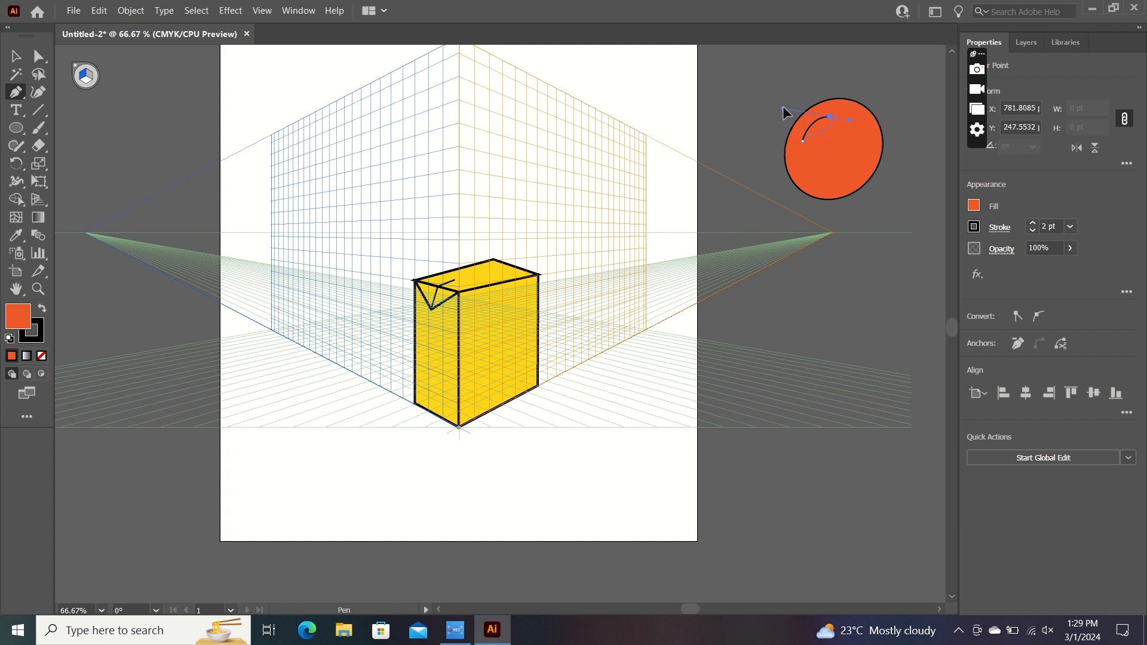
{"action": "left_click_drag", "start_coordinate": [784, 138], "coordinate": [801, 144]}
{"action": "key", "text": "ctrl+z"}
{"action": "left_click", "coordinate": [802, 140]}
Set the highlight shape's fill and stroke to white and lower its opacity to make it semi-transparent
{"action": "left_click", "coordinate": [974, 206]}
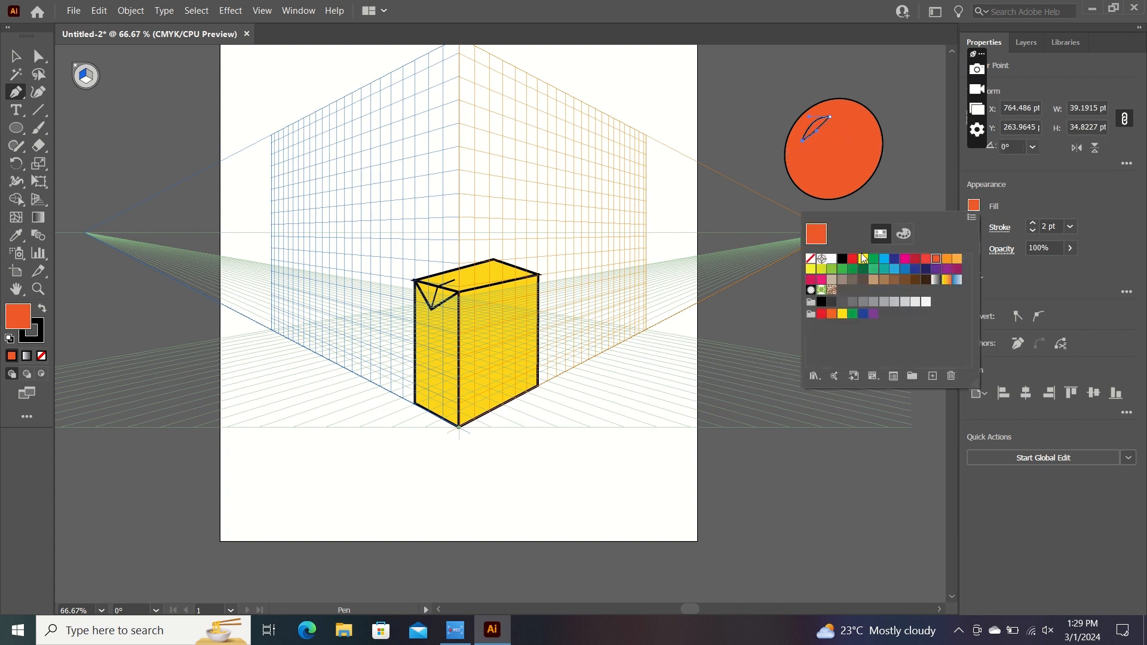
{"action": "left_click", "coordinate": [832, 258]}
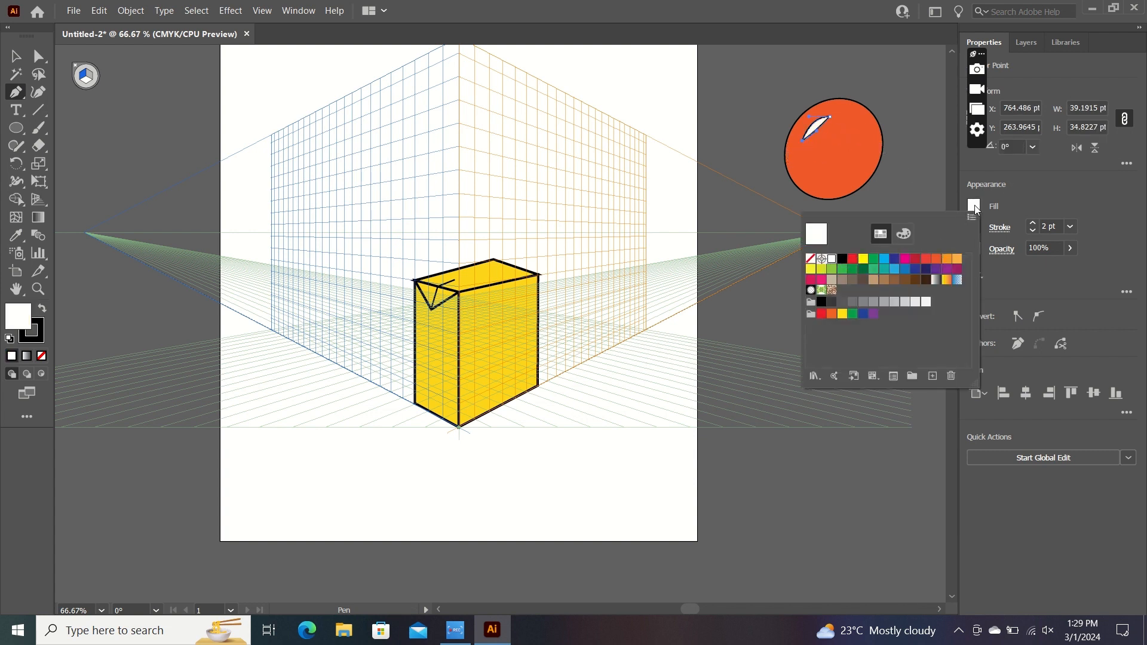
{"action": "left_click", "coordinate": [975, 209]}
{"action": "left_click", "coordinate": [974, 227]}
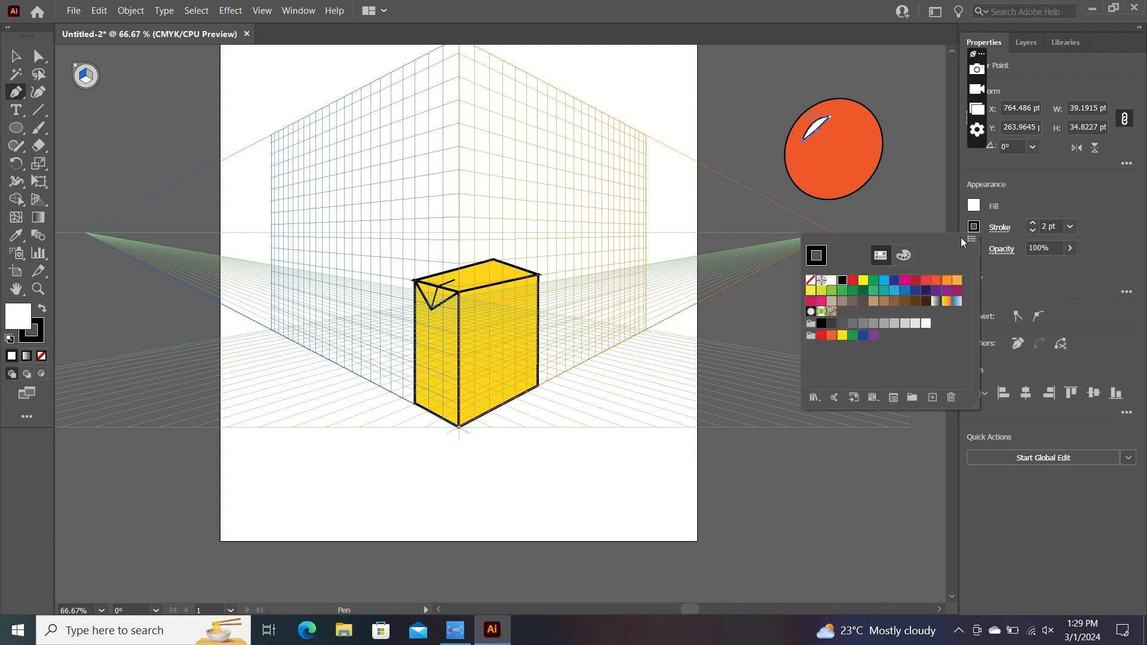
{"action": "left_click", "coordinate": [833, 284]}
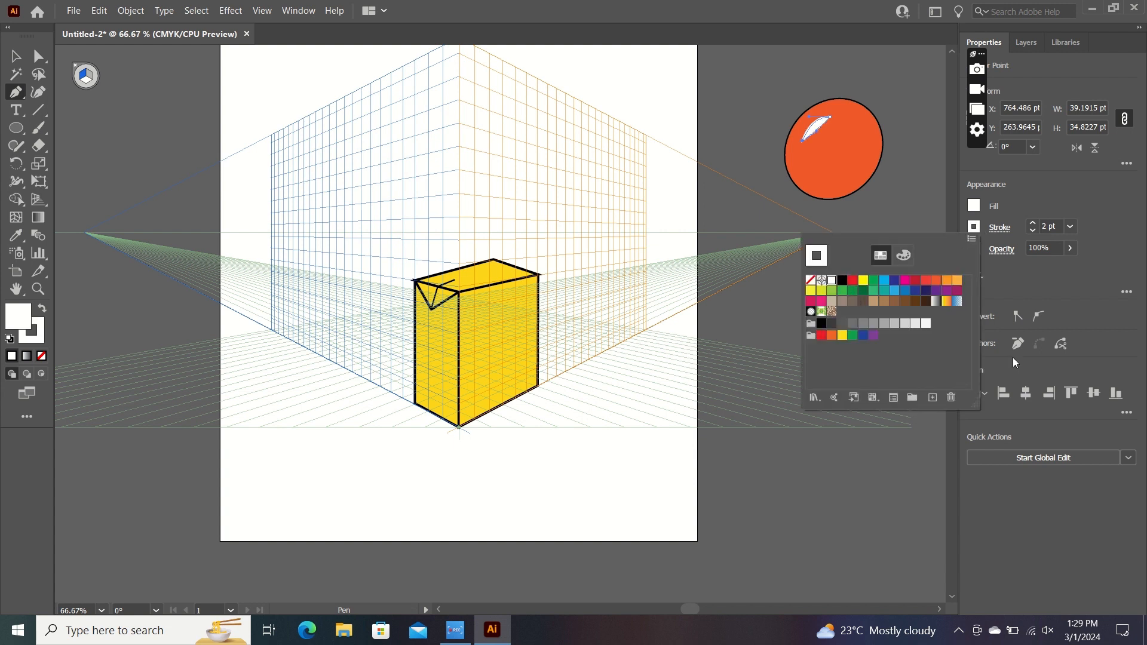
{"action": "left_click", "coordinate": [1070, 248]}
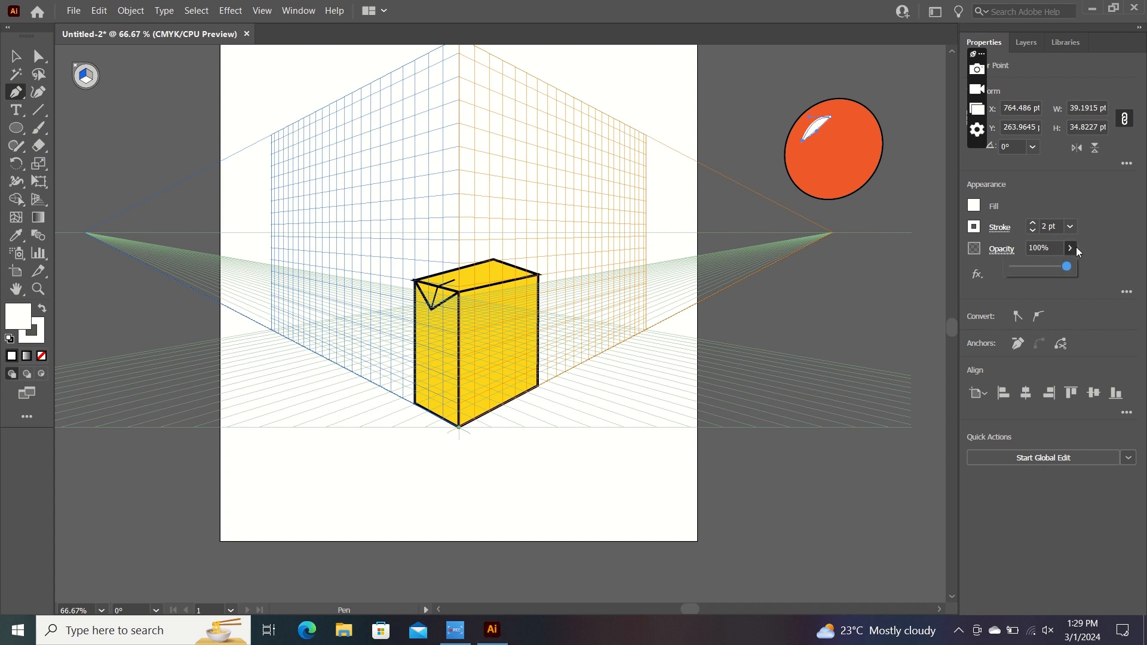
{"action": "left_click_drag", "start_coordinate": [1066, 267], "coordinate": [1052, 268]}
{"action": "left_click", "coordinate": [852, 297]}
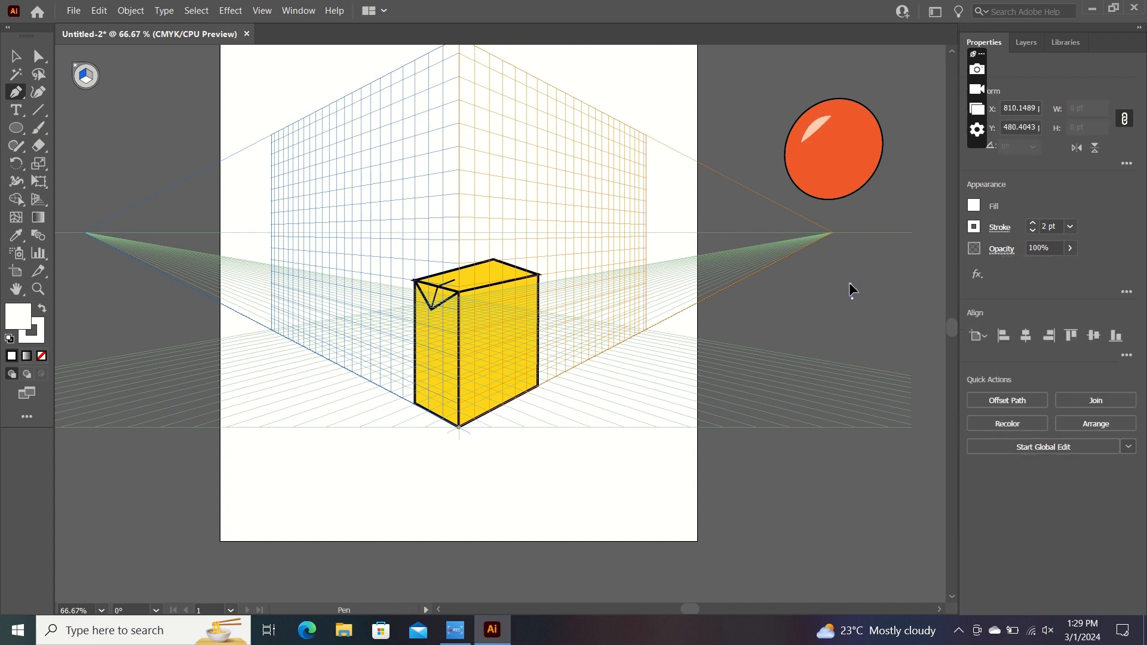
{"action": "left_click", "coordinate": [848, 283]}
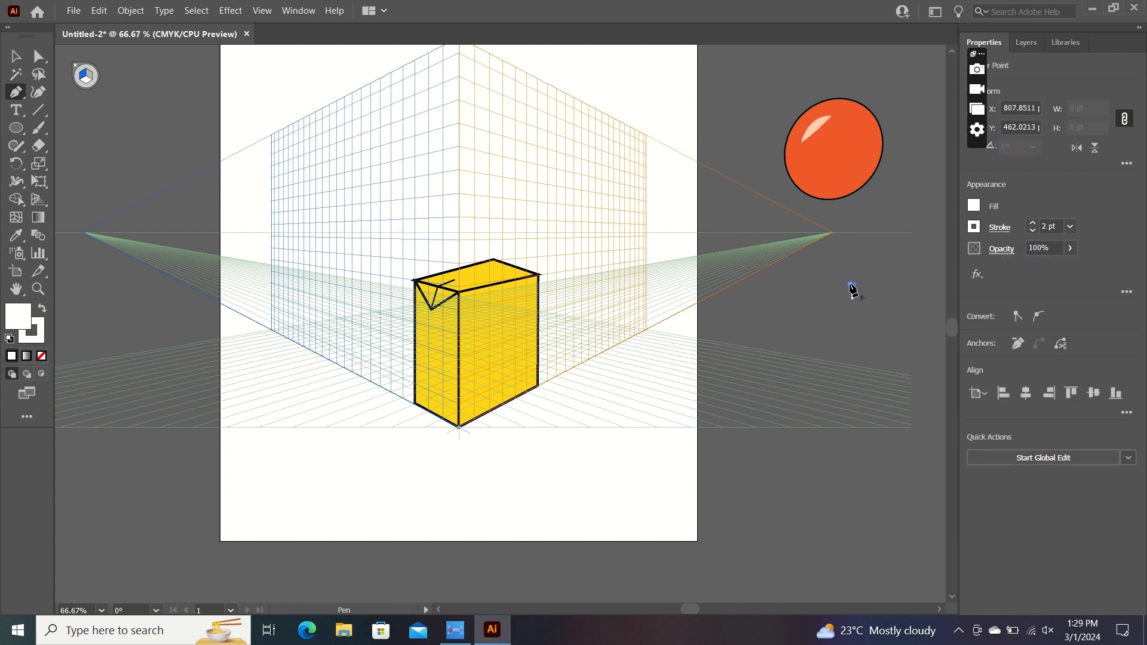
{"action": "left_click_drag", "start_coordinate": [850, 284], "coordinate": [829, 260]}
{"action": "left_click", "coordinate": [818, 258]}
{"action": "key", "text": "Delete"}
{"action": "key", "text": "Delete"}
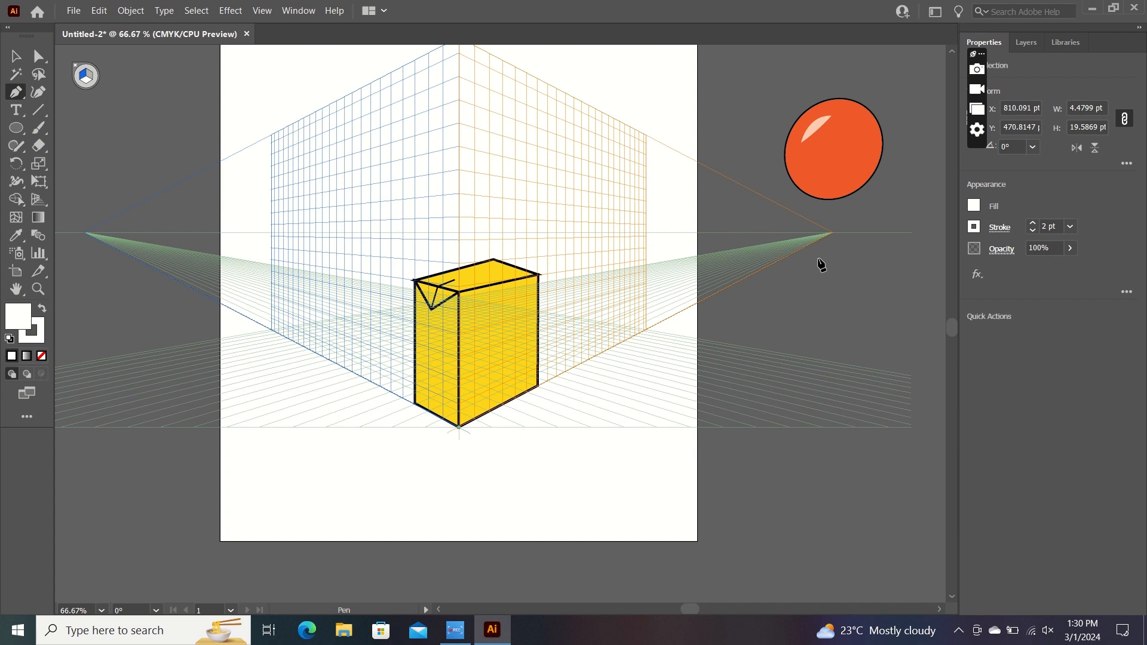
Draw a leaf-shaped Pen outline with no fill and a white 2 pt stroke below the orange ellipse
{"action": "left_click", "coordinate": [973, 207]}
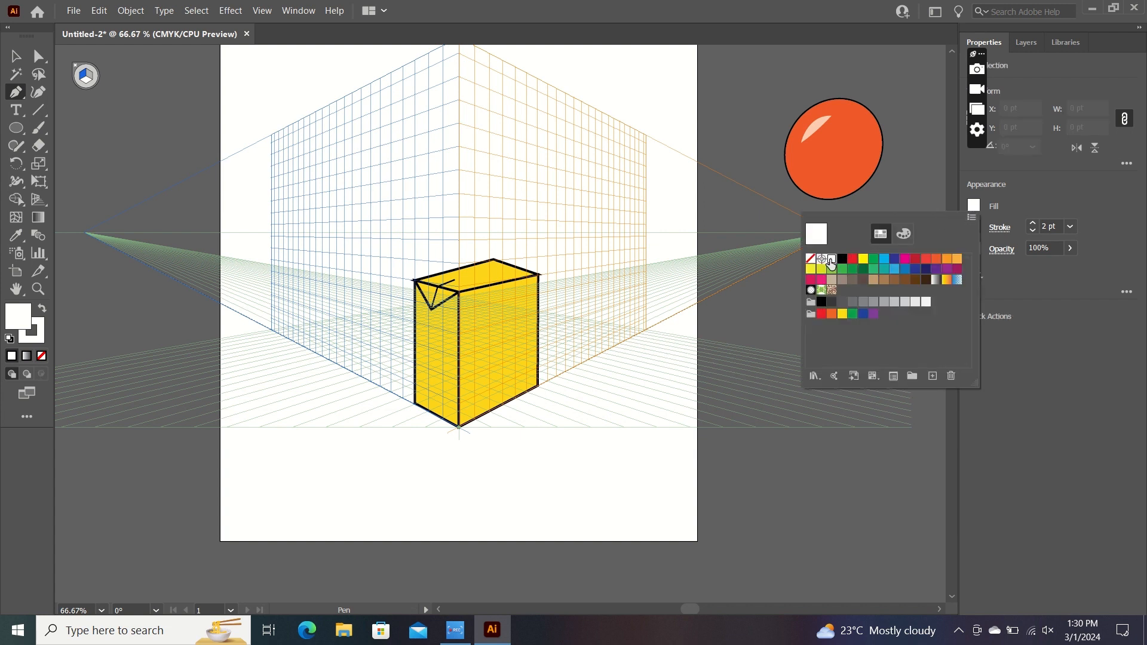
{"action": "left_click", "coordinate": [810, 259]}
{"action": "left_click", "coordinate": [975, 205]}
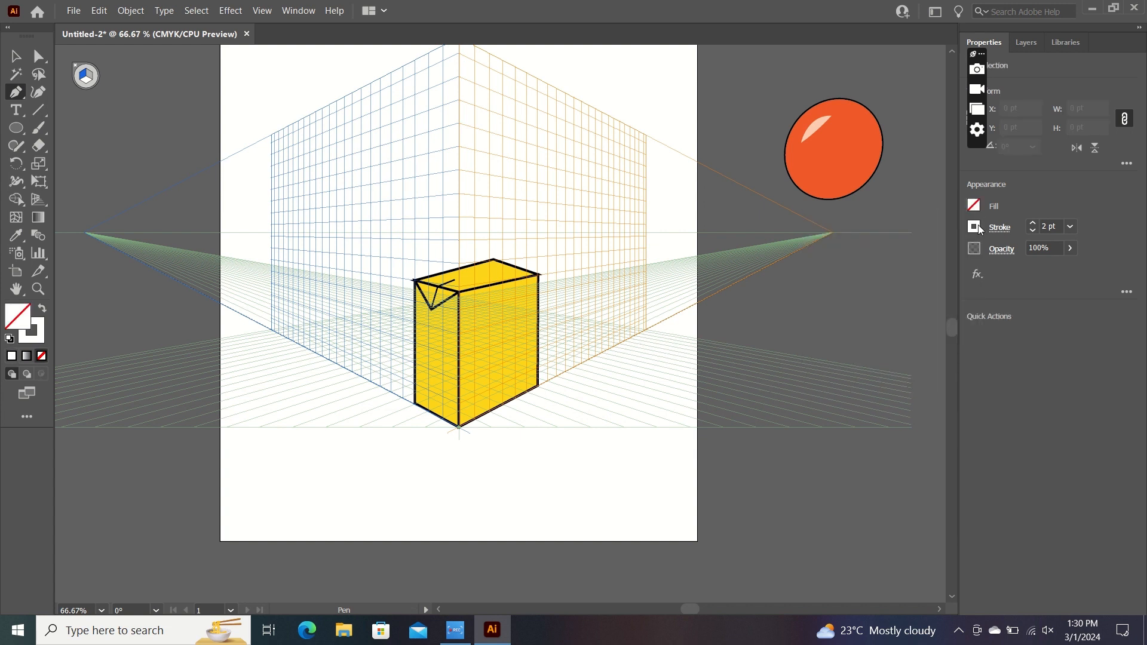
{"action": "left_click", "coordinate": [809, 296]}
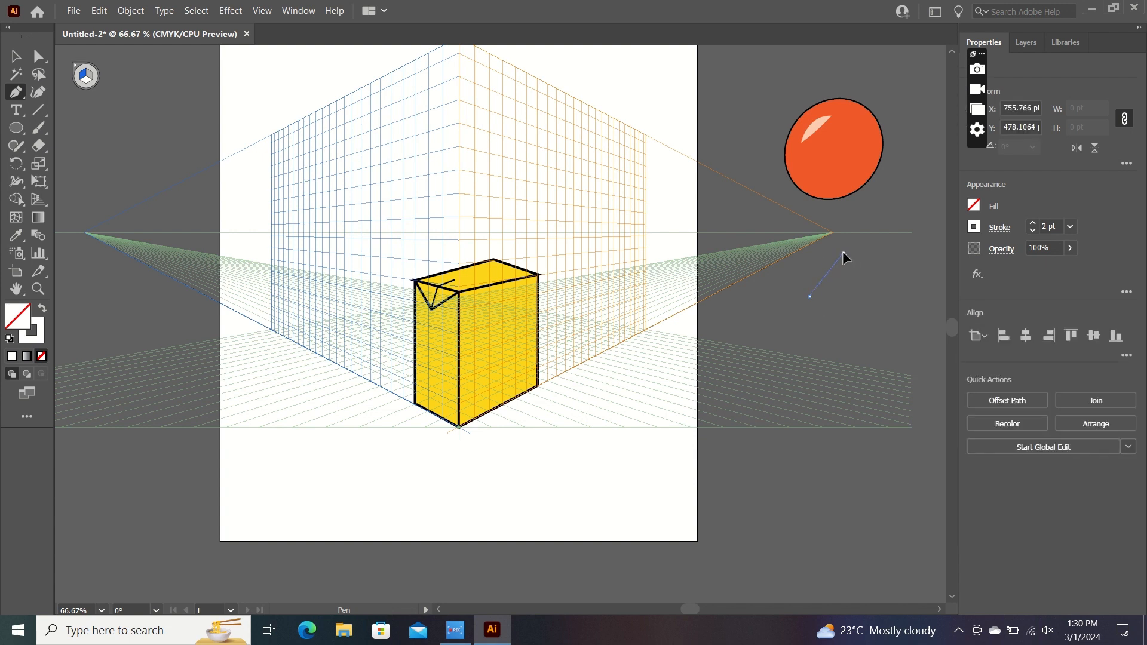
{"action": "left_click_drag", "start_coordinate": [877, 250], "coordinate": [875, 249]}
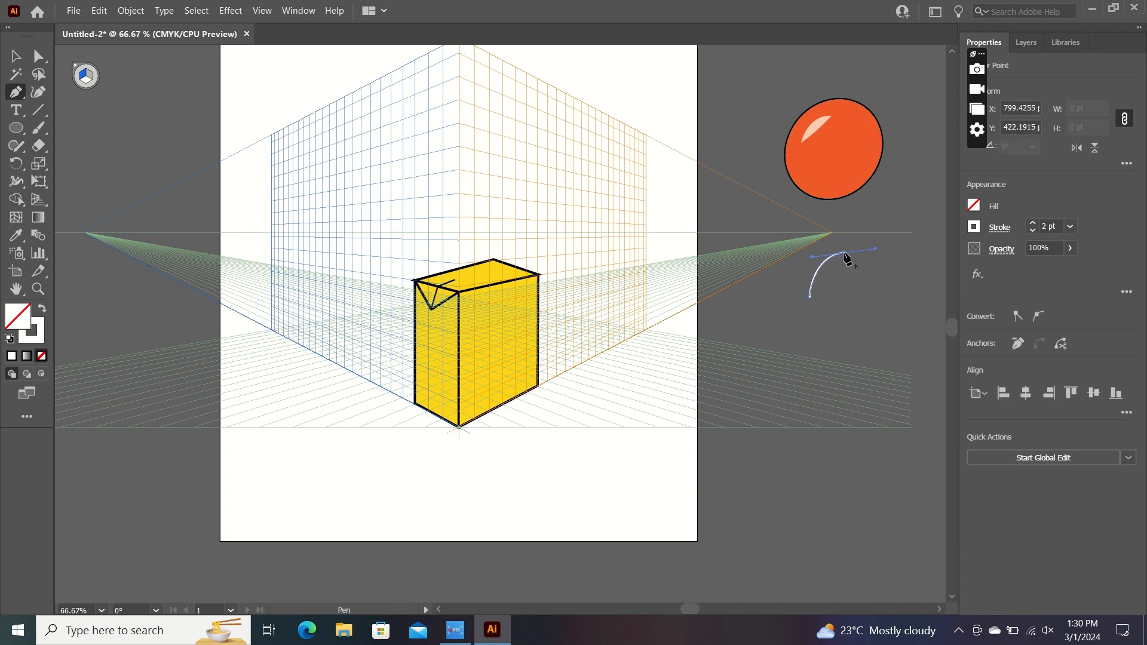
{"action": "left_click_drag", "start_coordinate": [810, 297], "coordinate": [766, 322]}
Move the leaf outline's loose end anchor onto its starting anchor at the lower tip, and deselect the outline
{"action": "key", "text": "ctrl+plus"}
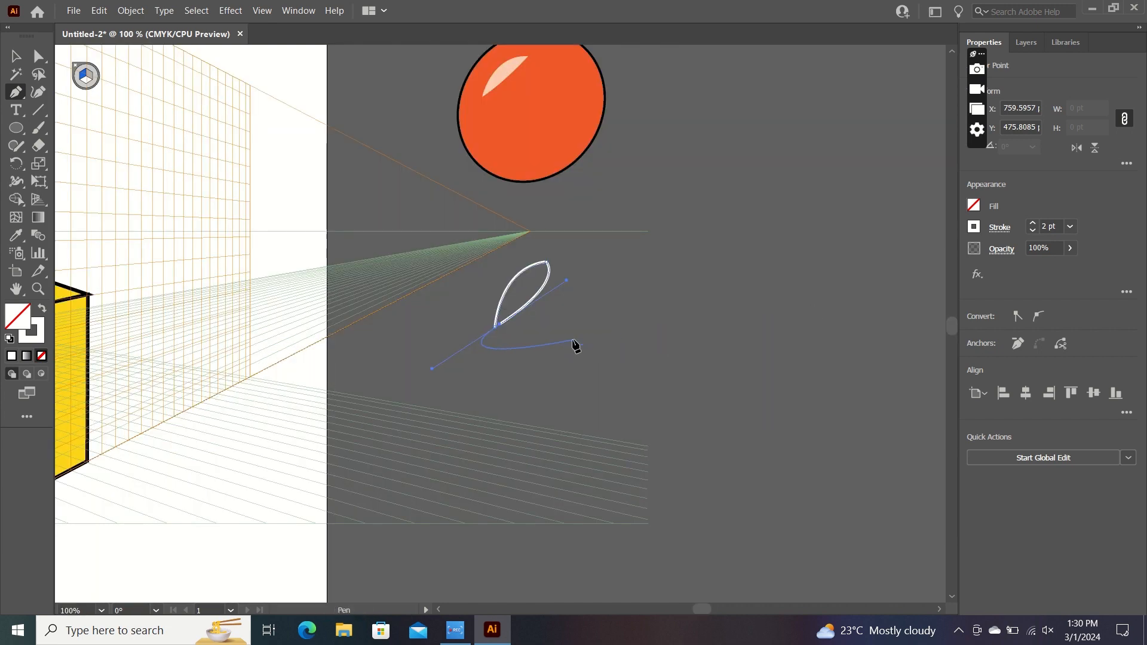
{"action": "key", "text": "a"}
{"action": "left_click_drag", "start_coordinate": [498, 326], "coordinate": [493, 326]}
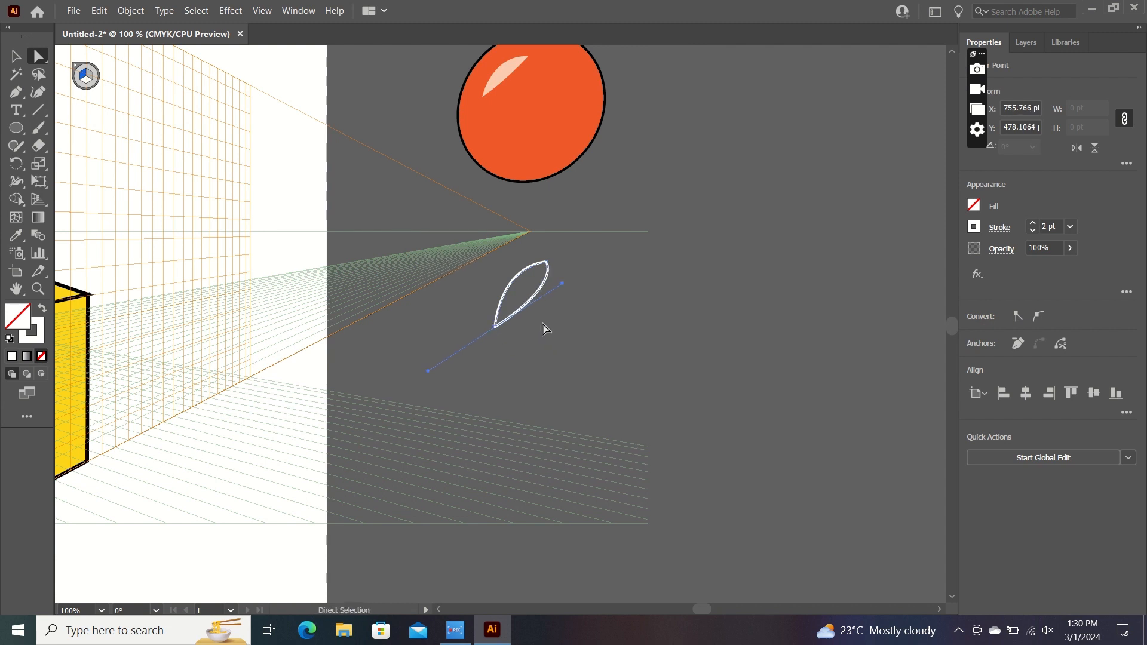
{"action": "left_click", "coordinate": [545, 326]}
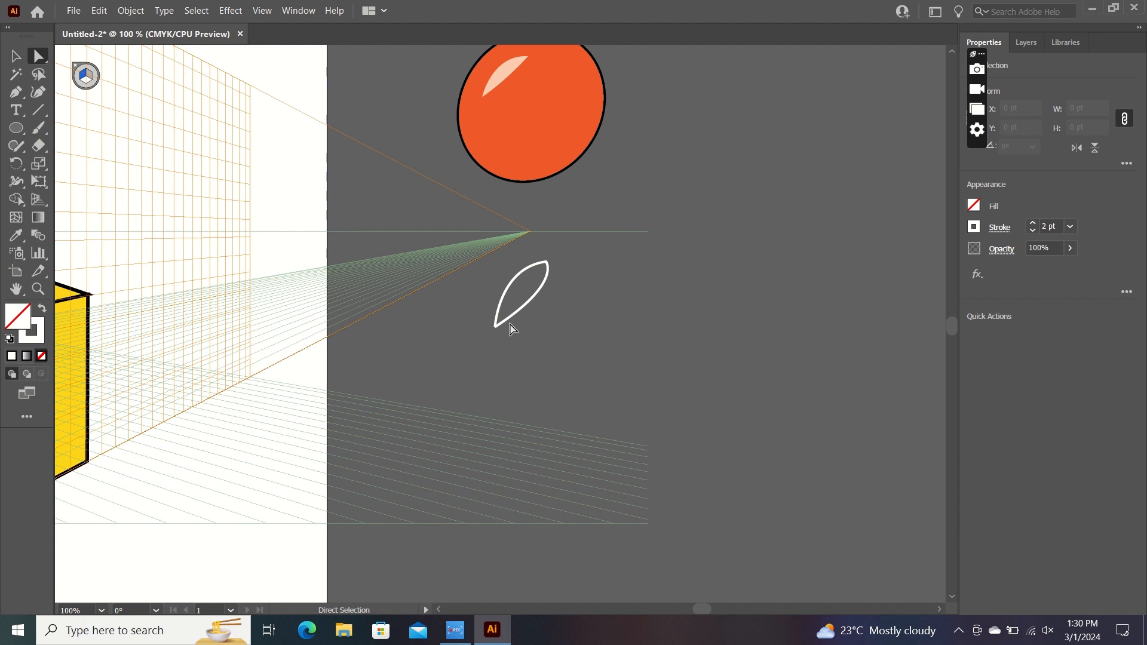
Draw a second closed, curved leaf outline with the Pen tool beside the first leaf, starting near its lower tip
{"action": "key", "text": "p"}
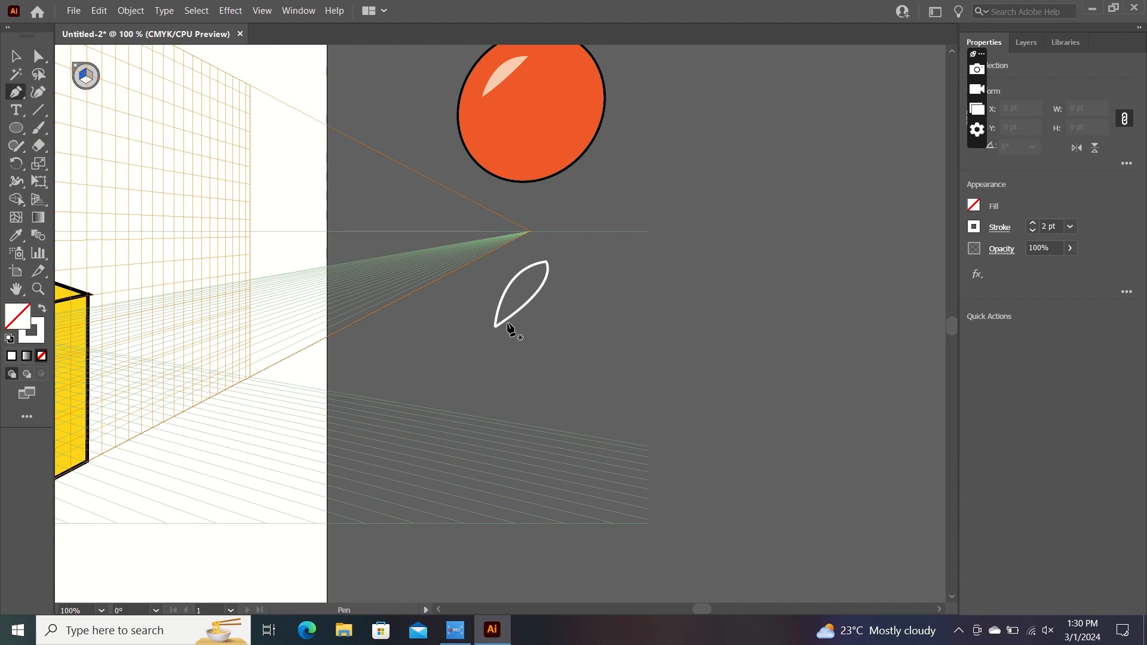
{"action": "left_click", "coordinate": [504, 318]}
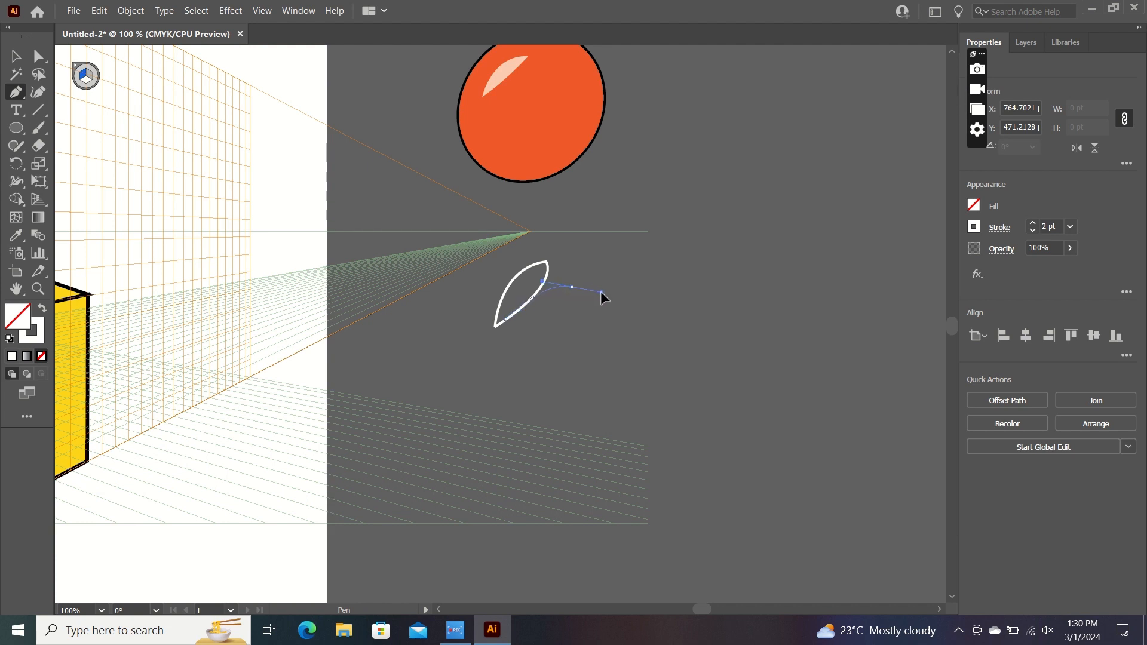
{"action": "left_click", "coordinate": [572, 288]}
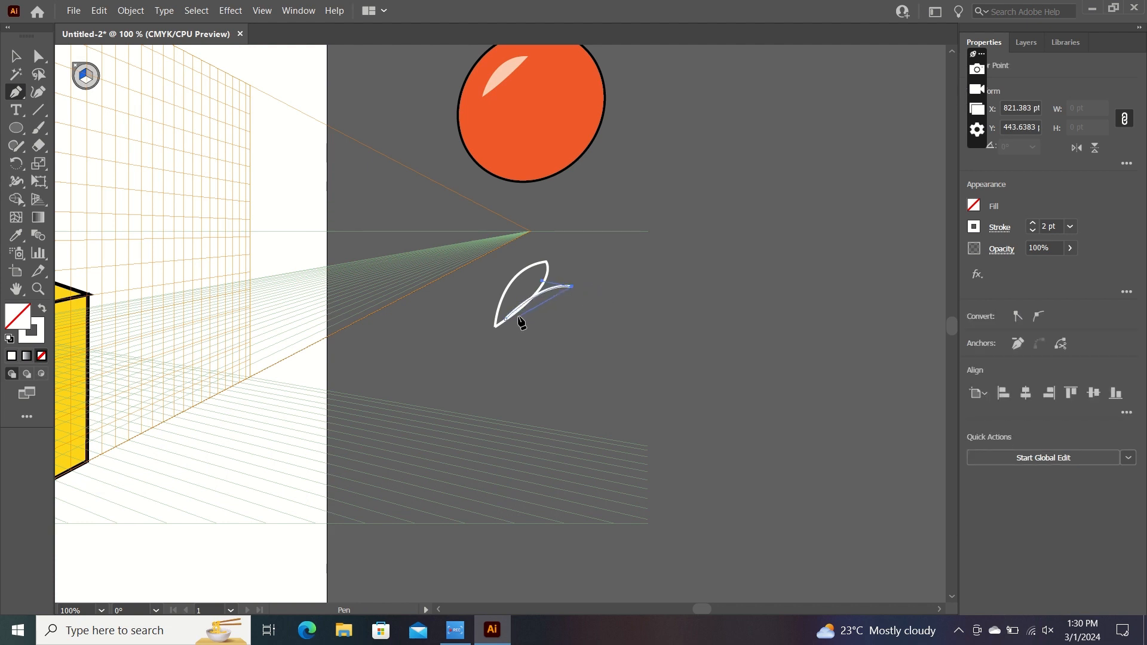
{"action": "left_click_drag", "start_coordinate": [505, 319], "coordinate": [453, 312]}
{"action": "key", "text": "a"}
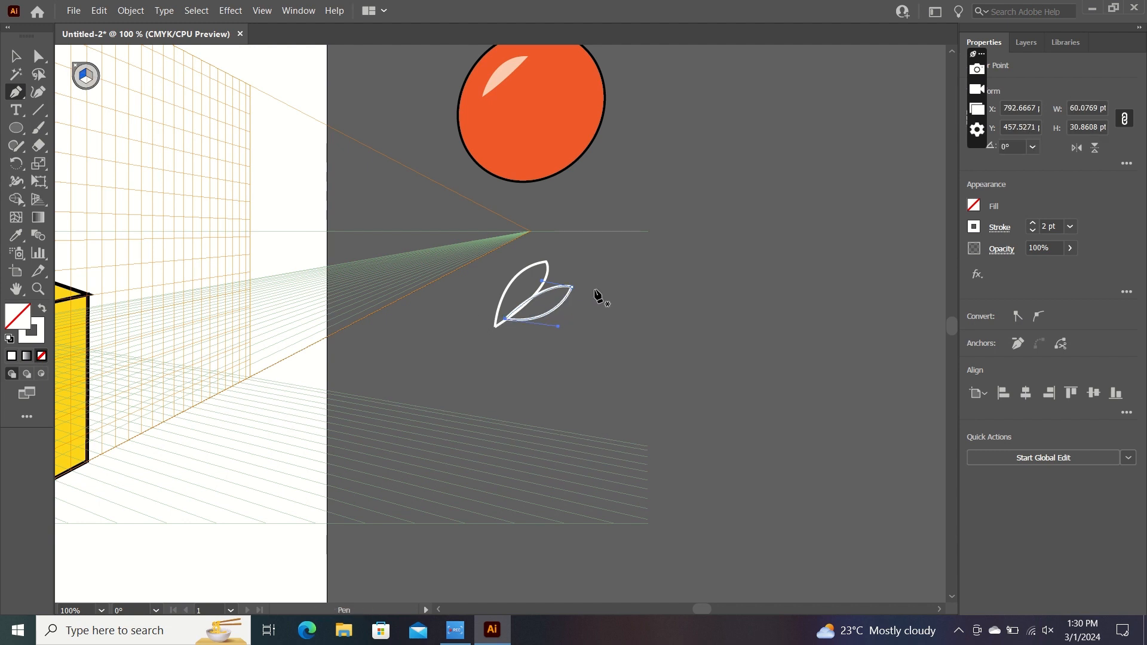
{"action": "left_click", "coordinate": [974, 227]}
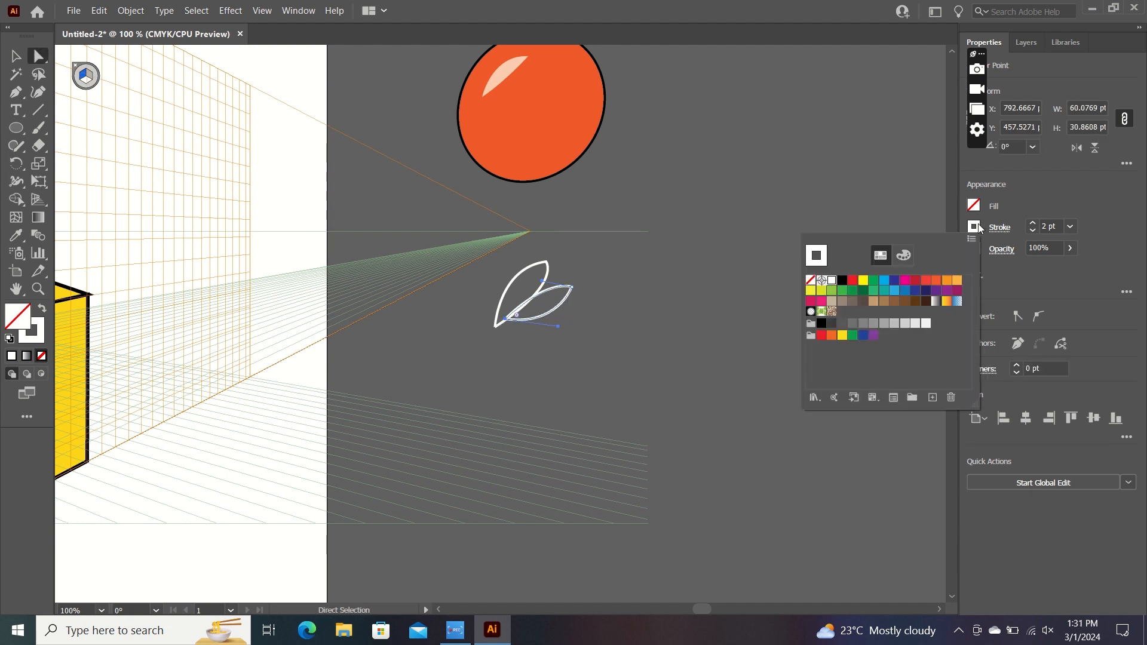
{"action": "left_click", "coordinate": [842, 281]}
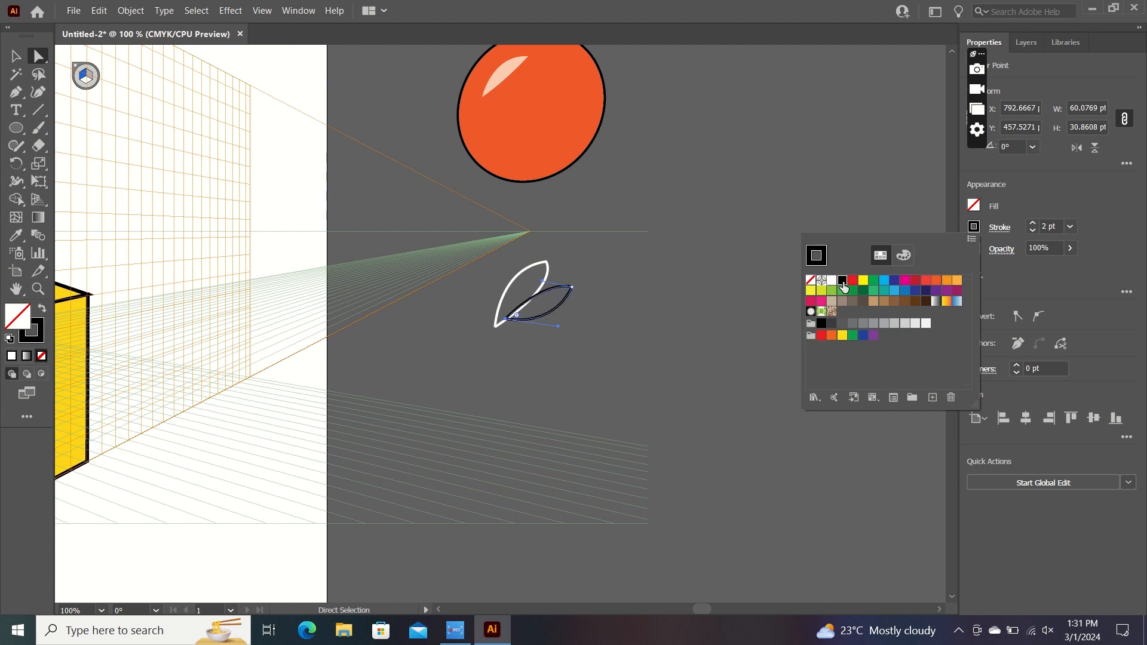
{"action": "left_click", "coordinate": [844, 203]}
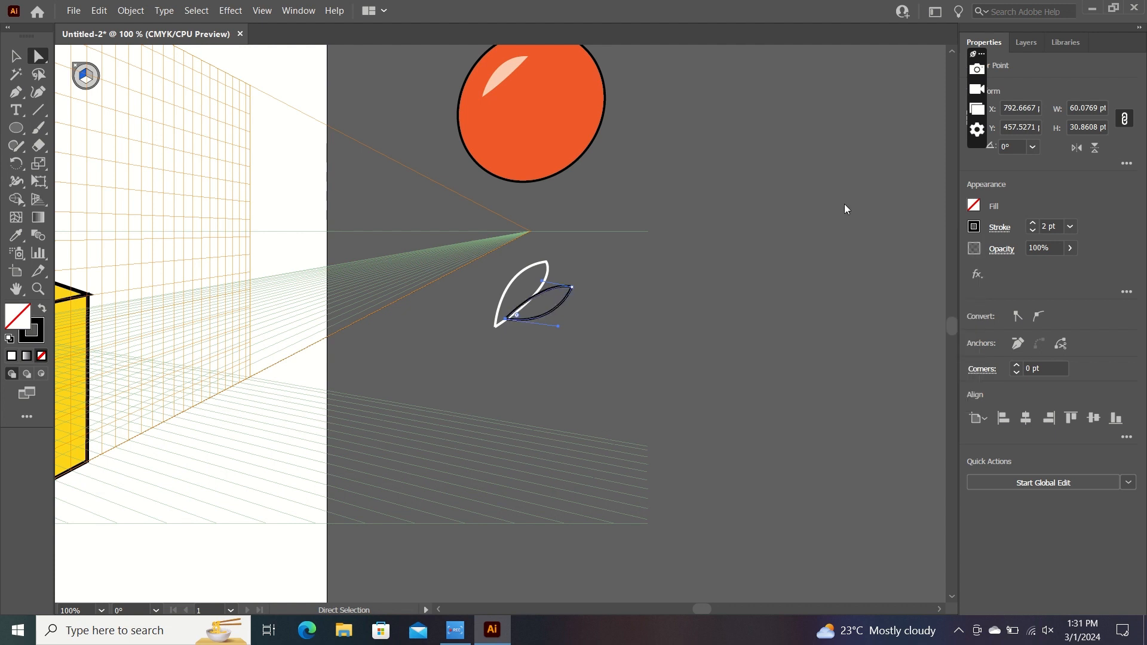
{"action": "key", "text": "ctrl+z"}
Select both leaf outlines and give them a black stroke and a dark green fill
{"action": "left_click", "coordinate": [15, 56]}
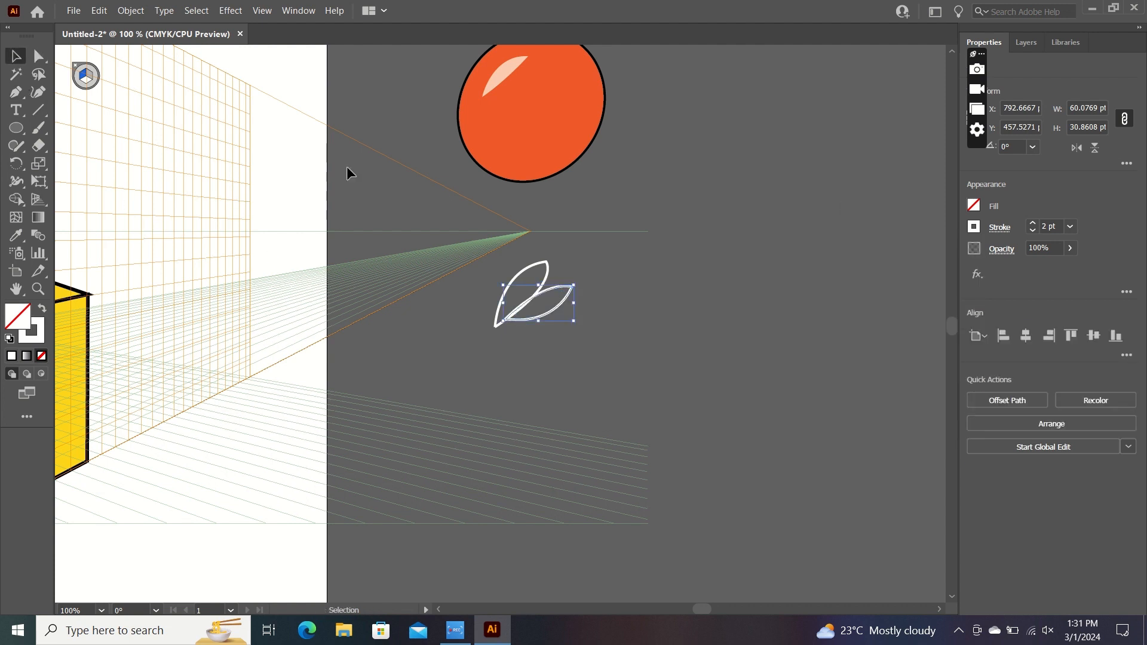
{"action": "left_click_drag", "start_coordinate": [501, 291], "coordinate": [471, 330]}
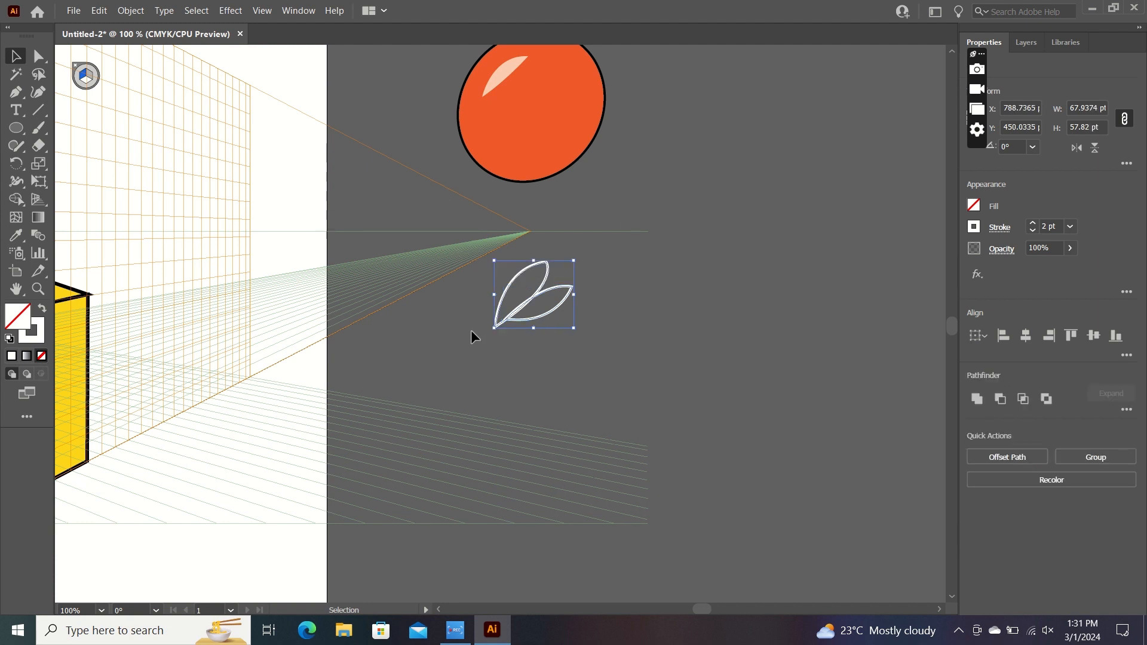
{"action": "left_click", "coordinate": [980, 230]}
{"action": "left_click", "coordinate": [842, 280]}
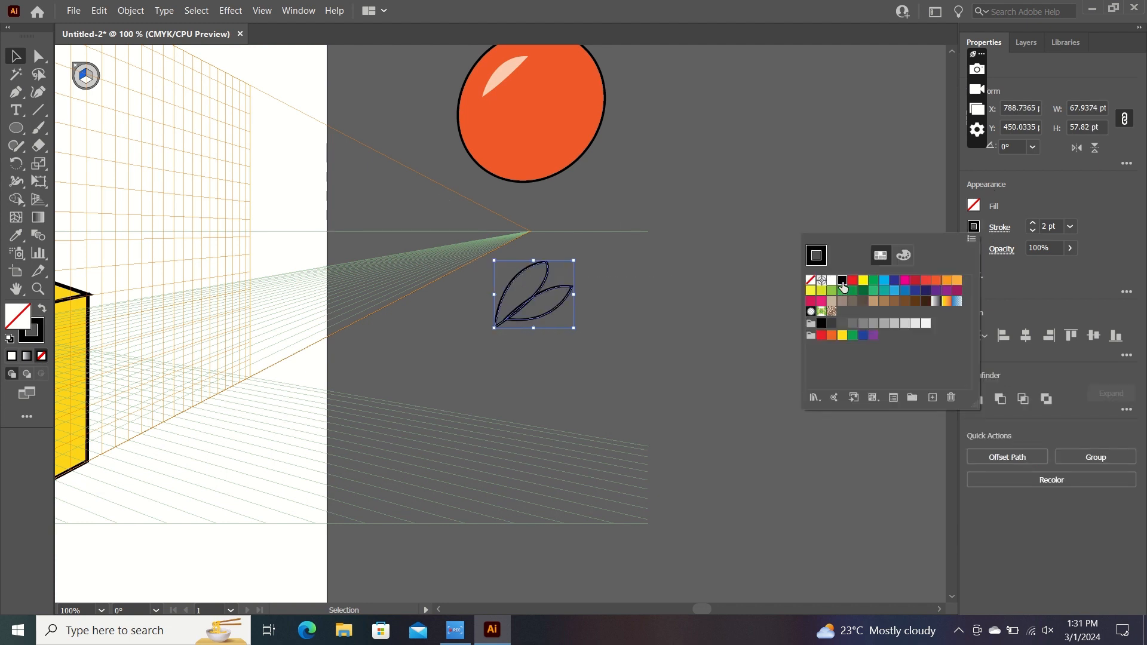
{"action": "left_click", "coordinate": [974, 205]}
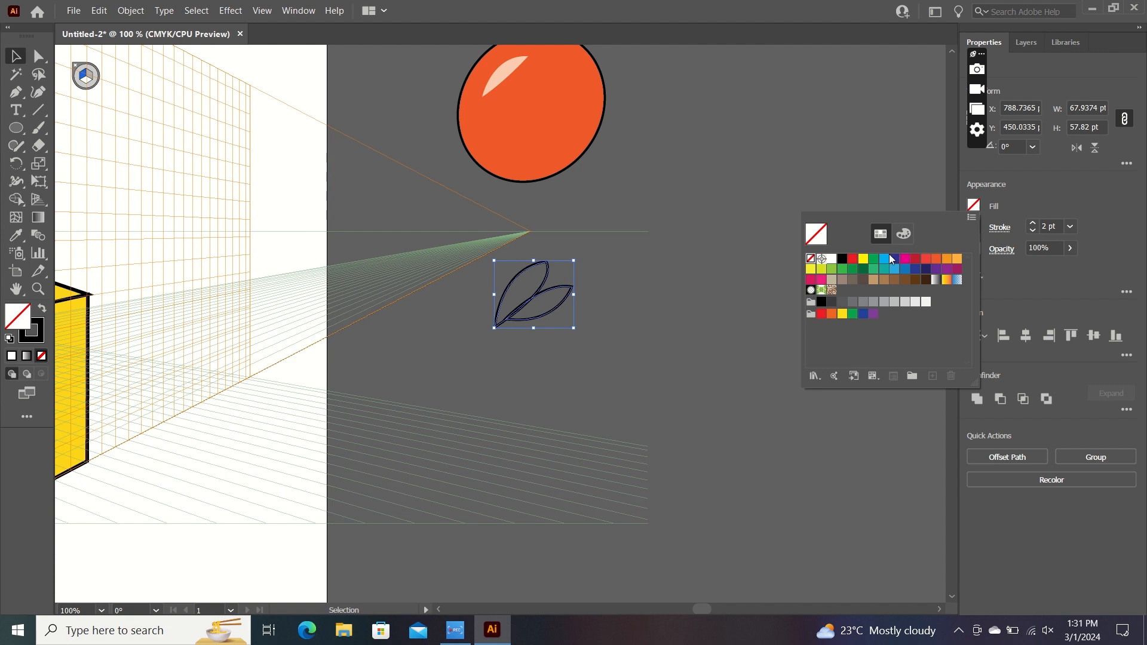
{"action": "left_click", "coordinate": [863, 270]}
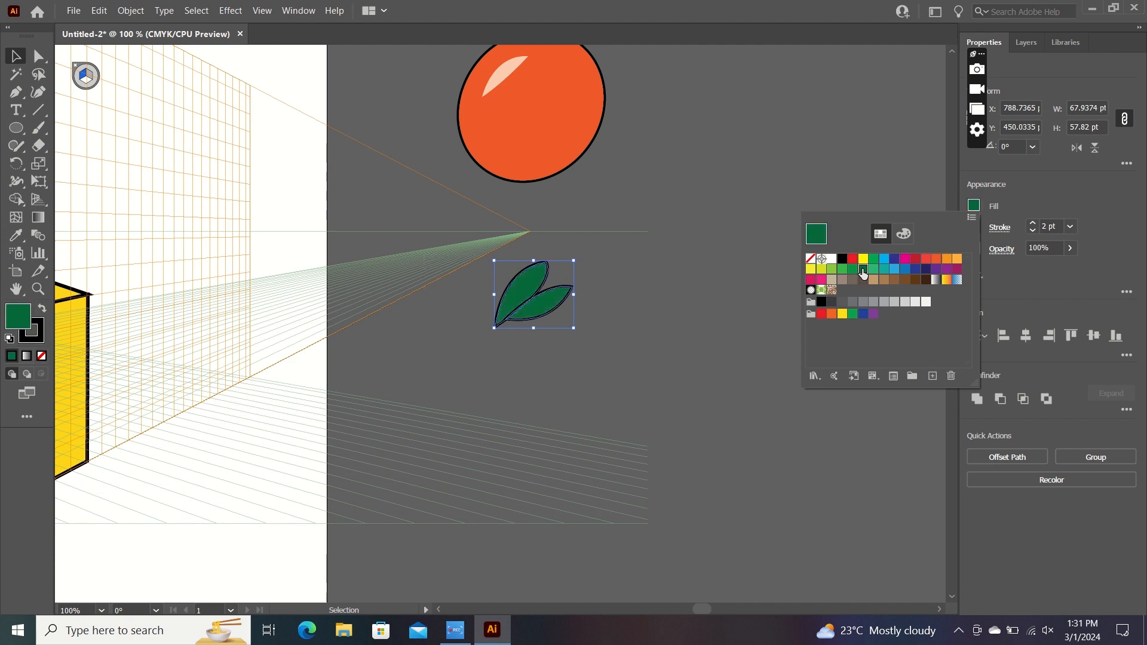
Group the two green leaves and move the group up and to the right, clear of its drawing spot
{"action": "right_click", "coordinate": [556, 288]}
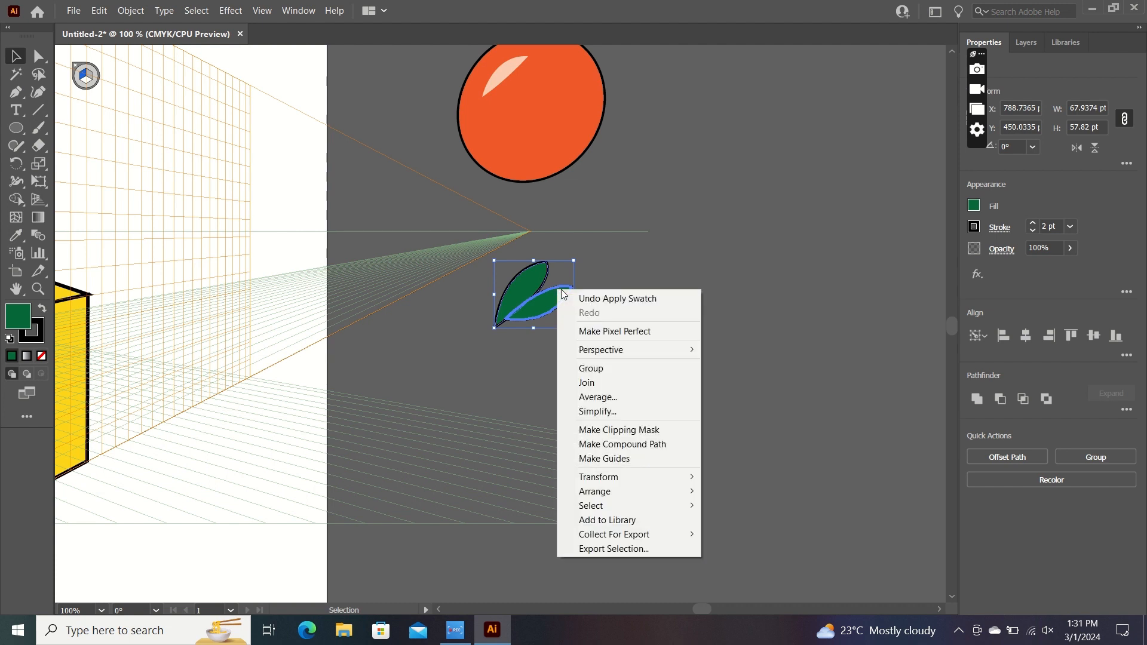
{"action": "left_click", "coordinate": [609, 367]}
{"action": "left_click_drag", "start_coordinate": [540, 281], "coordinate": [645, 220]}
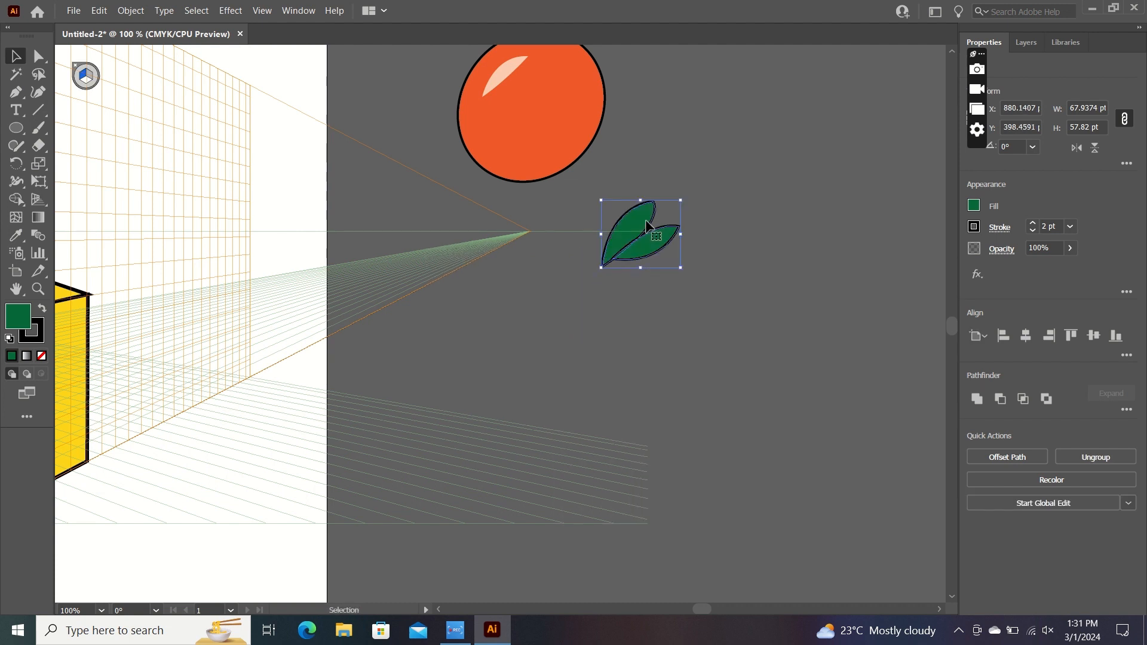
Move the leaf group onto the top edge of the orange fruit and deselect it
{"action": "key", "text": "h"}
{"action": "left_click_drag", "start_coordinate": [654, 120], "coordinate": [674, 252]}
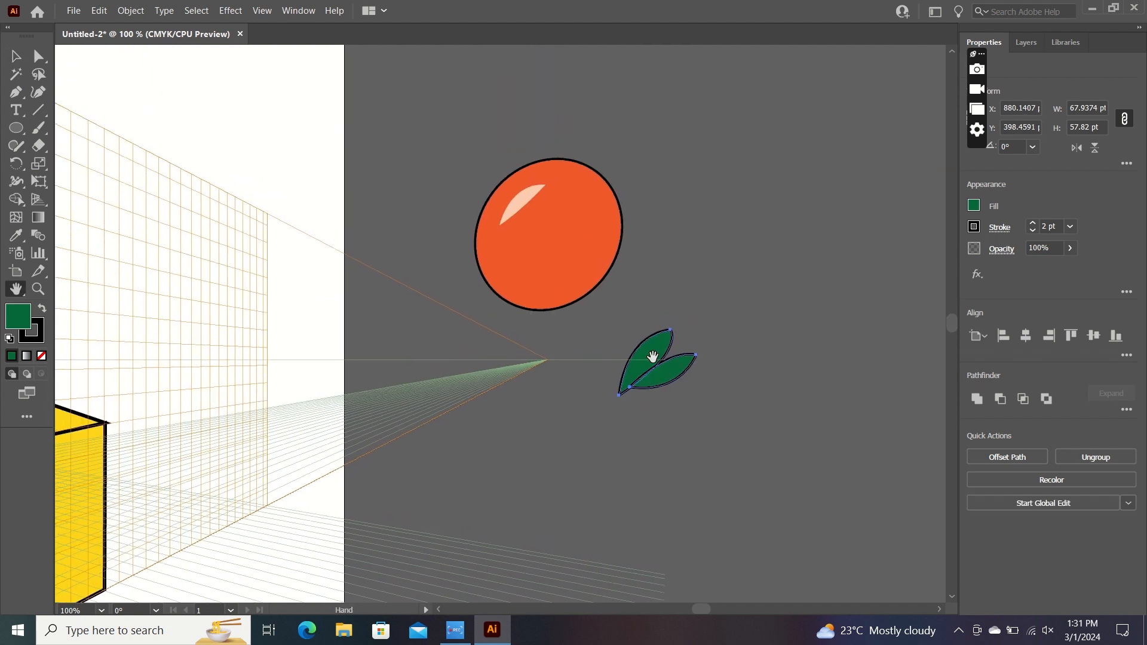
{"action": "key", "text": "a"}
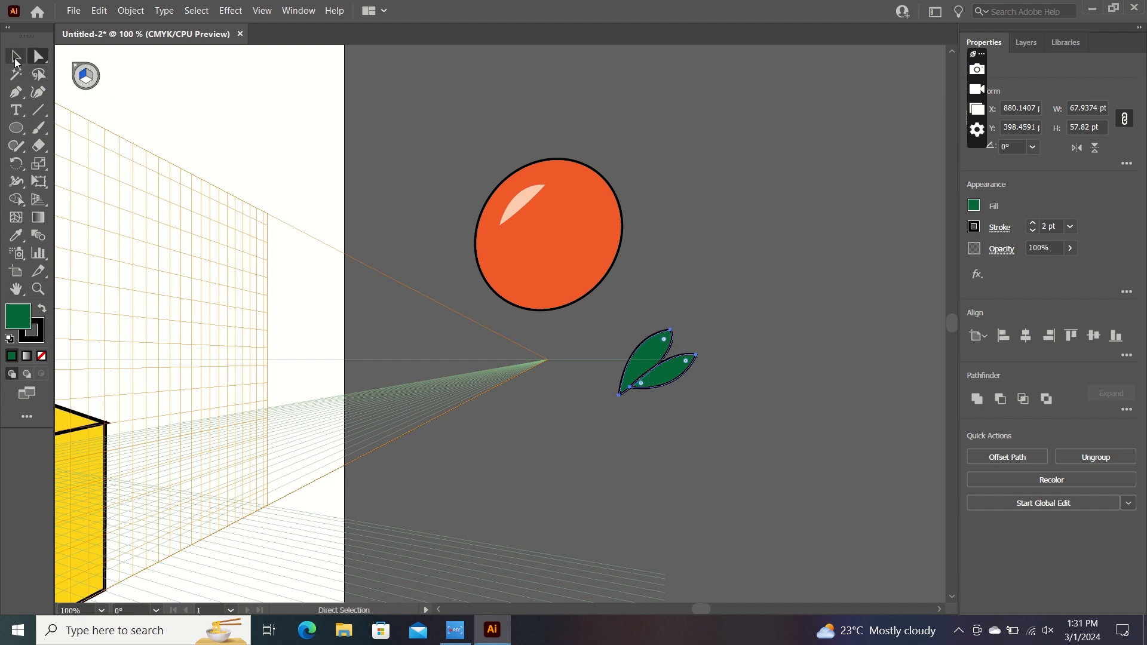
{"action": "key", "text": "v"}
{"action": "left_click_drag", "start_coordinate": [638, 330], "coordinate": [667, 306]}
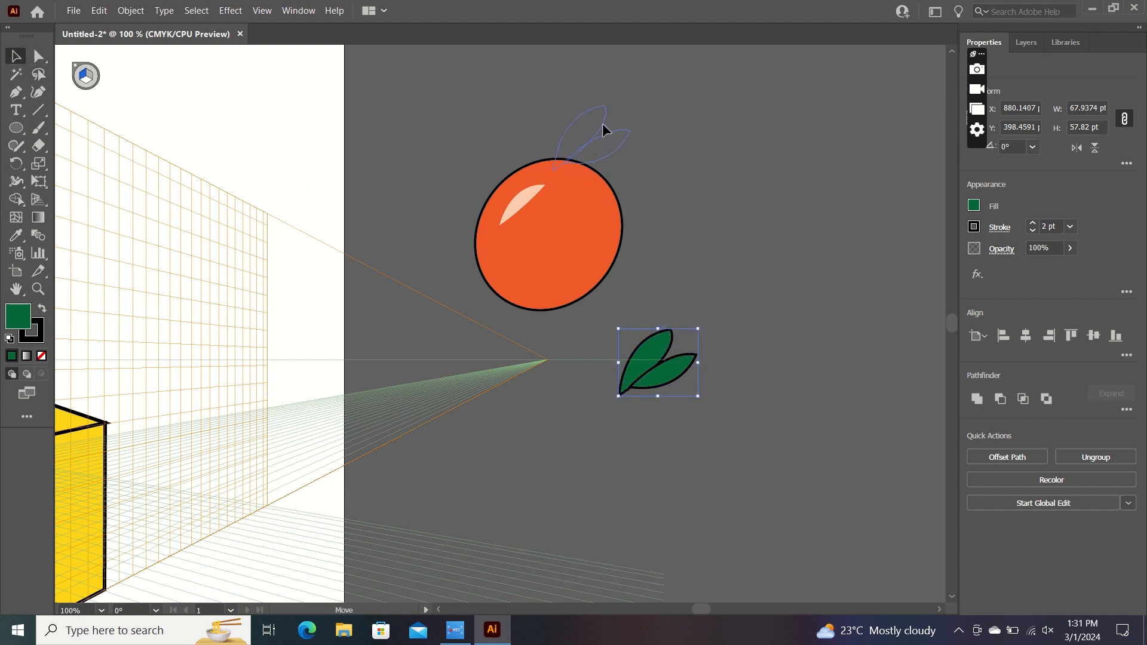
{"action": "left_click_drag", "start_coordinate": [606, 123], "coordinate": [606, 124]}
{"action": "left_click", "coordinate": [715, 184]}
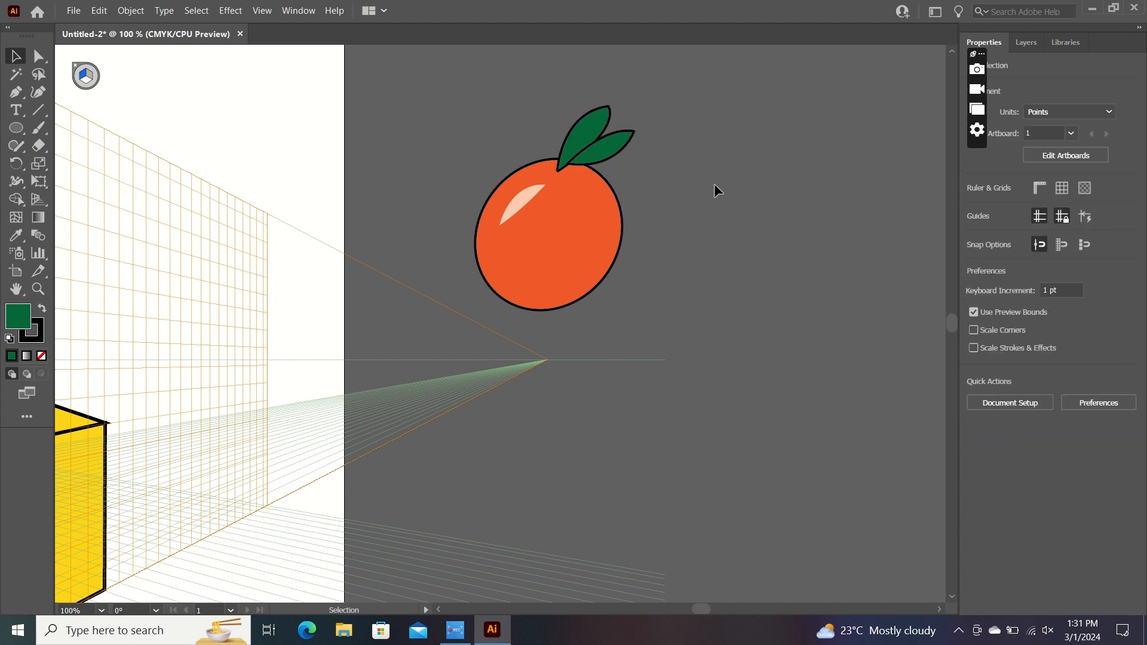
Select the orange fruit with its highlight and leaves, and group them
{"action": "key", "text": "ctrl+a"}
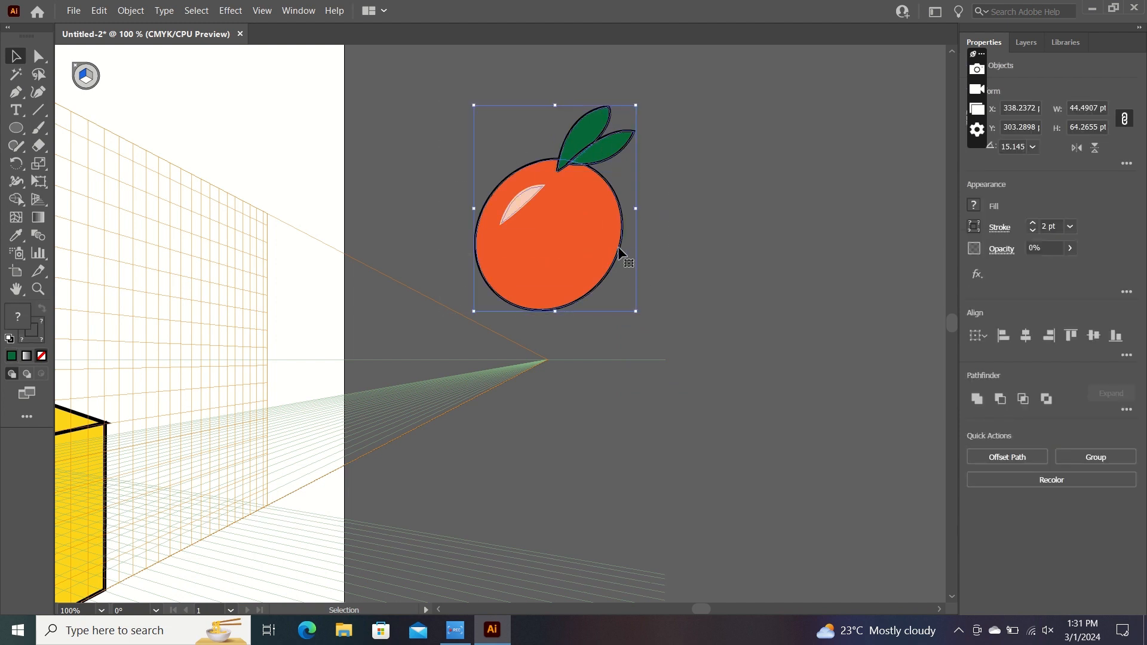
{"action": "right_click", "coordinate": [618, 248]}
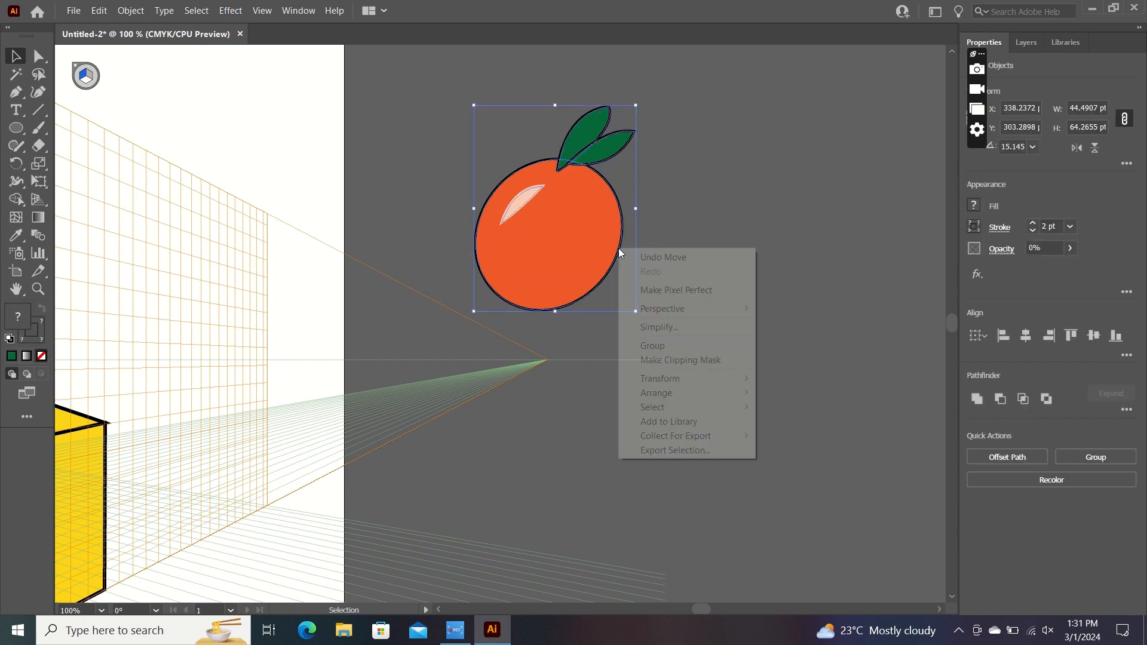
{"action": "left_click", "coordinate": [655, 345]}
Move the fruit group onto the right face of the yellow box and scale it down to fit inside that face
{"action": "left_click_drag", "start_coordinate": [594, 230], "coordinate": [553, 116]}
{"action": "key", "text": "space"}
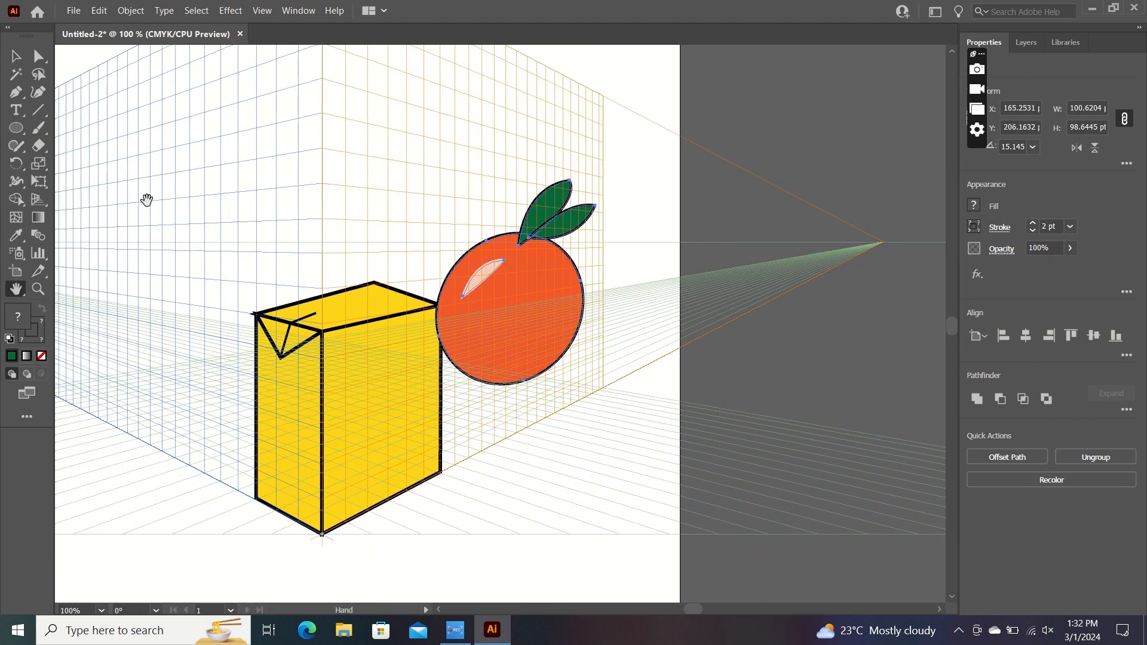
{"action": "left_click_drag", "start_coordinate": [489, 301], "coordinate": [417, 353]}
{"action": "left_click_drag", "start_coordinate": [490, 281], "coordinate": [410, 376]}
{"action": "left_click_drag", "start_coordinate": [374, 429], "coordinate": [384, 399]}
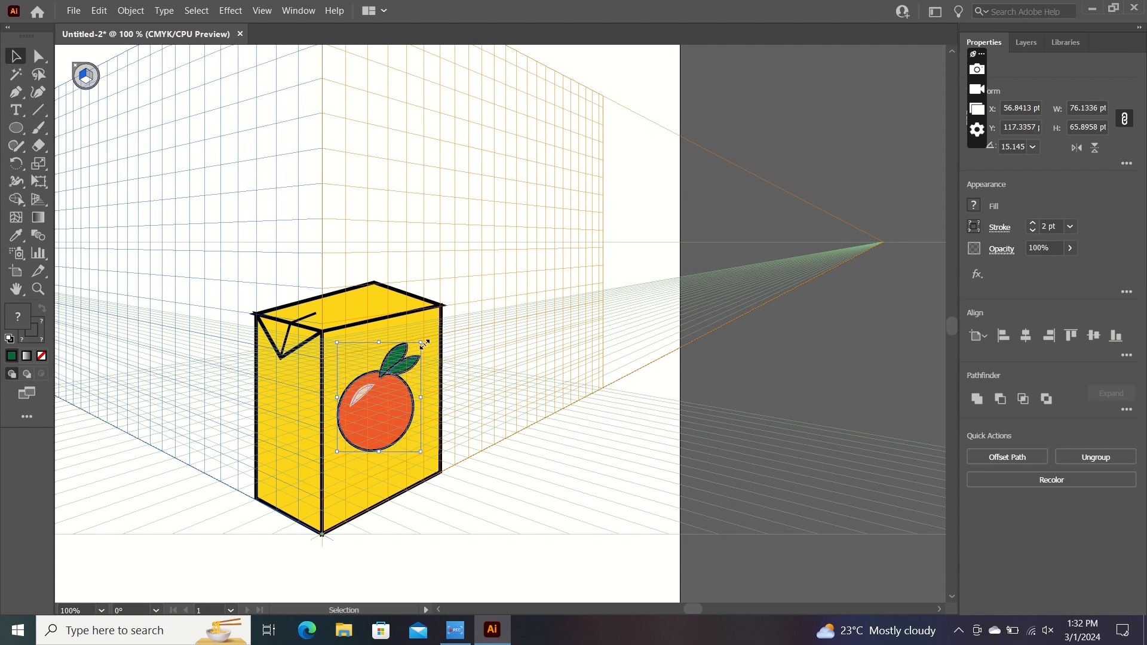
{"action": "left_click_drag", "start_coordinate": [423, 344], "coordinate": [410, 372]}
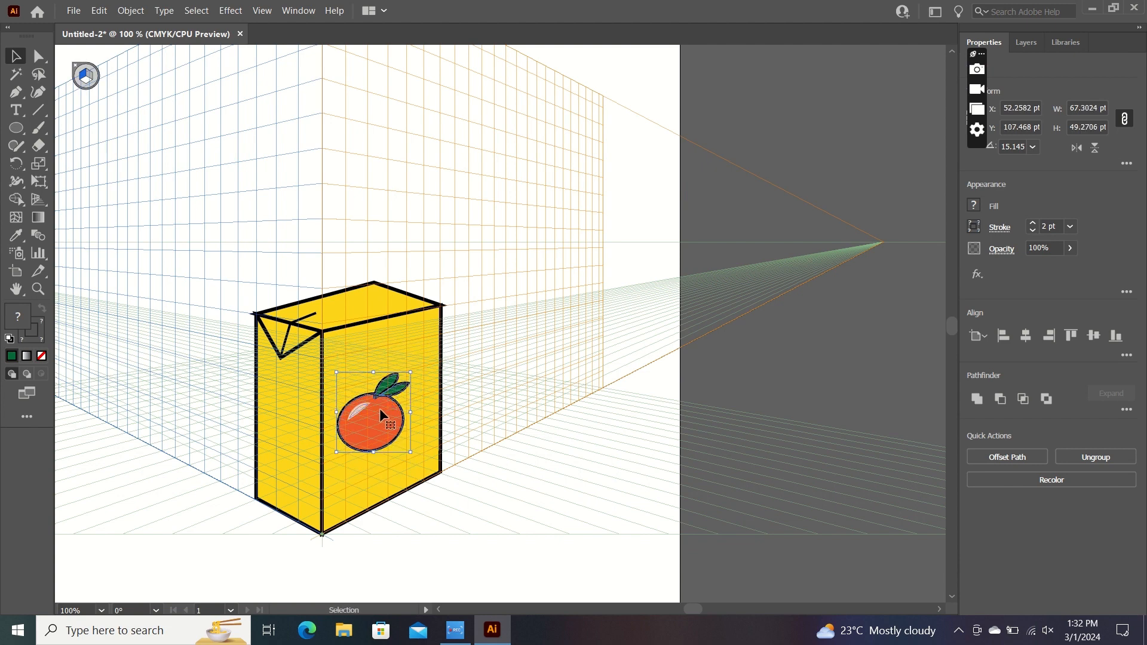
{"action": "left_click_drag", "start_coordinate": [380, 410], "coordinate": [388, 387]}
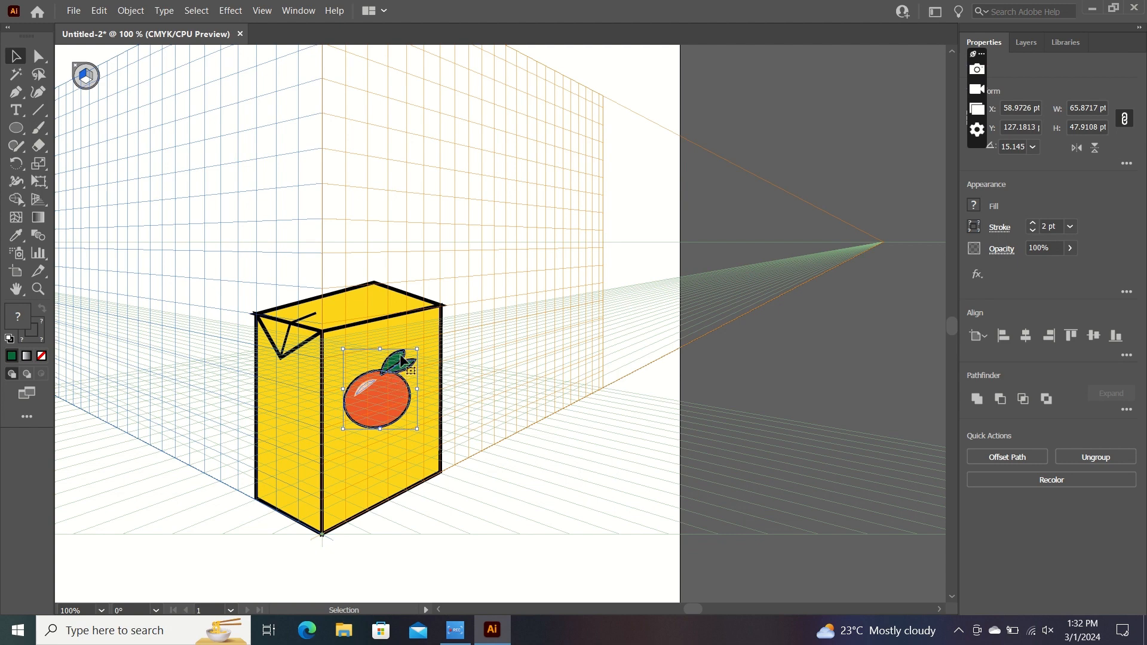
Ungroup the fruit artwork and nudge it down ten increments on the box's right face
{"action": "right_click", "coordinate": [400, 360]}
{"action": "left_click", "coordinate": [427, 460]}
{"action": "key", "text": "Down"}
{"action": "key", "text": "Down"}
{"action": "key", "text": "Down"}
{"action": "key", "text": "Down"}
{"action": "key", "text": "Down"}
{"action": "key", "text": "Down"}
{"action": "key", "text": "Down"}
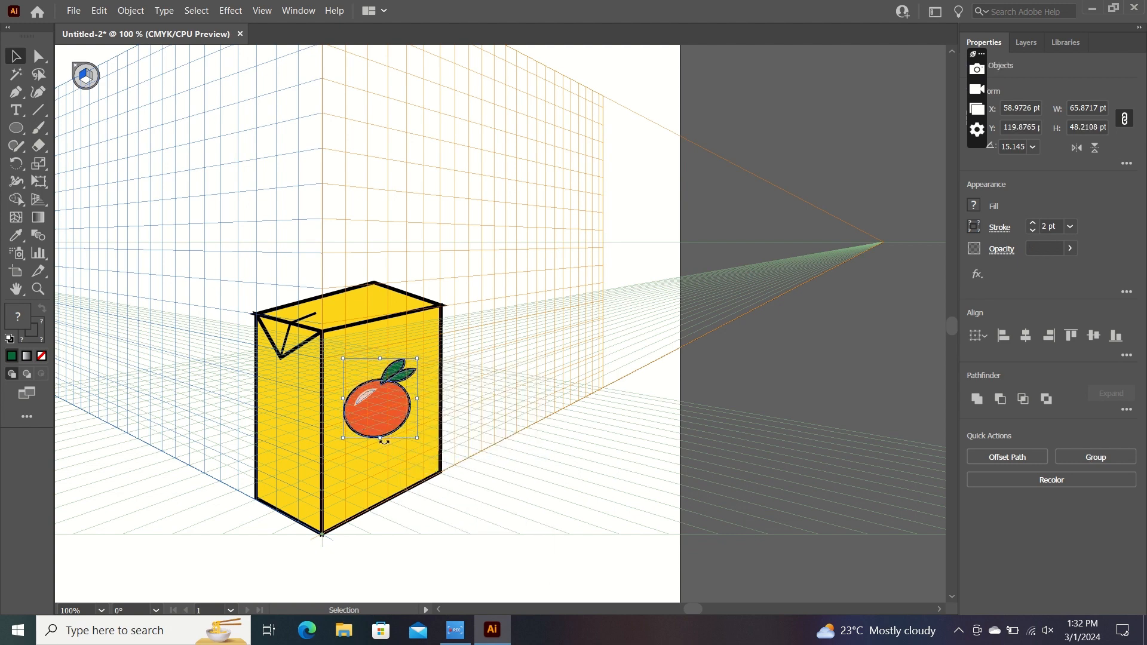
{"action": "key", "text": "Down"}
{"action": "key", "text": "Down"}
{"action": "key", "text": "Down"}
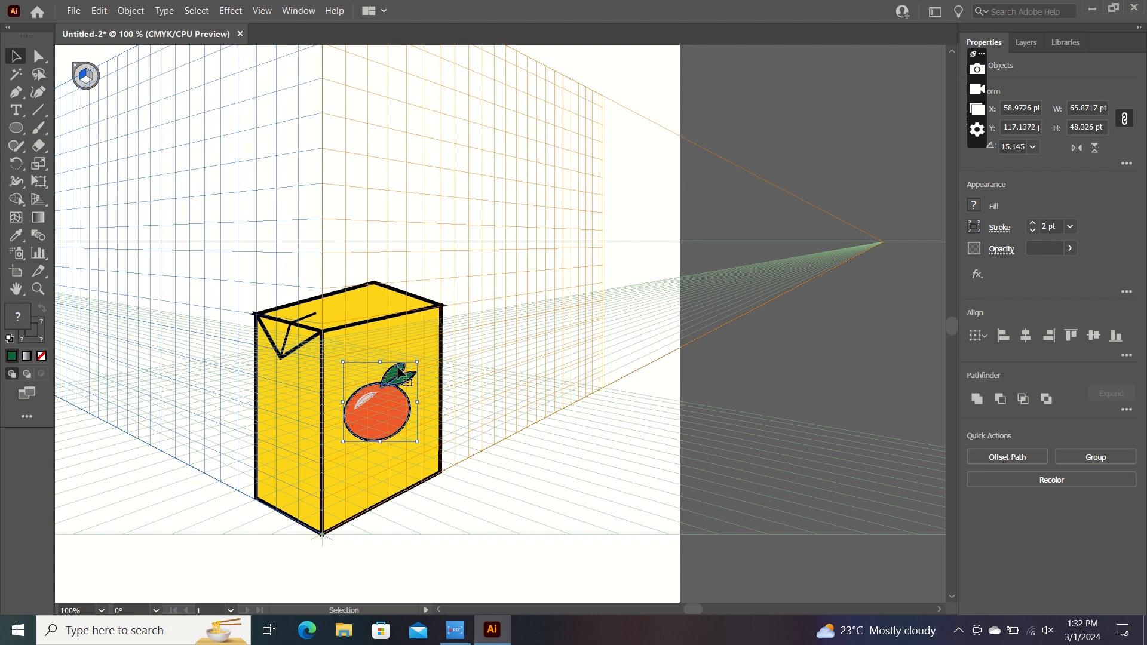
Select only the fruit's upper leaf and rotate it counterclockwise by about 53°, so that it stands more upright
{"action": "right_click", "coordinate": [397, 370]}
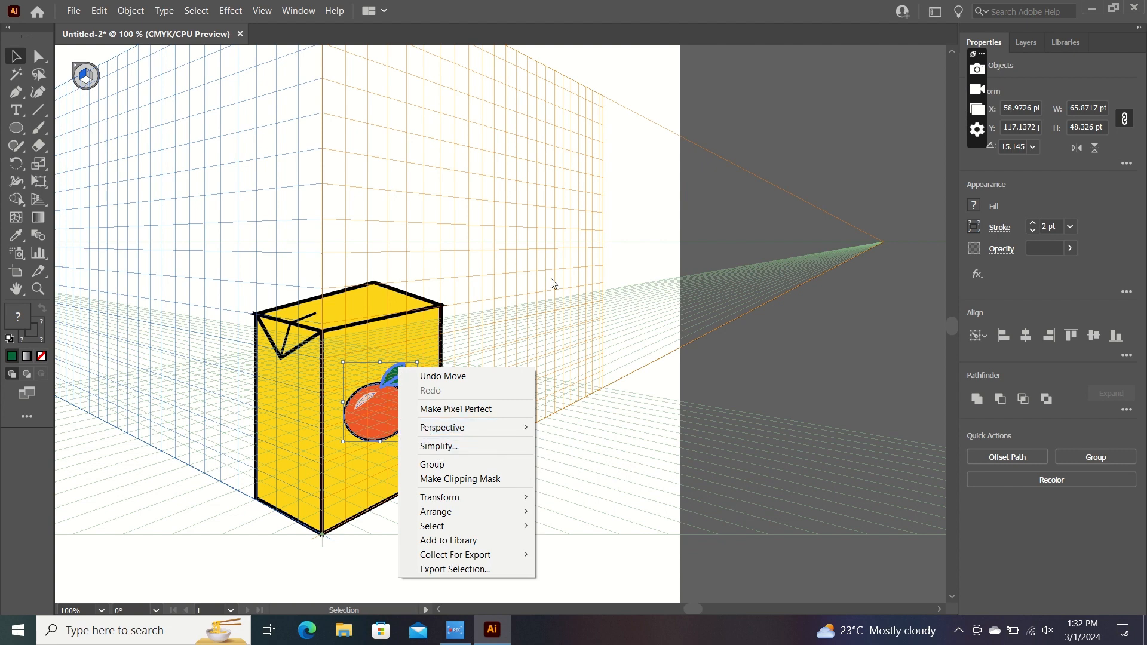
{"action": "left_click_drag", "start_coordinate": [550, 281], "coordinate": [425, 357]}
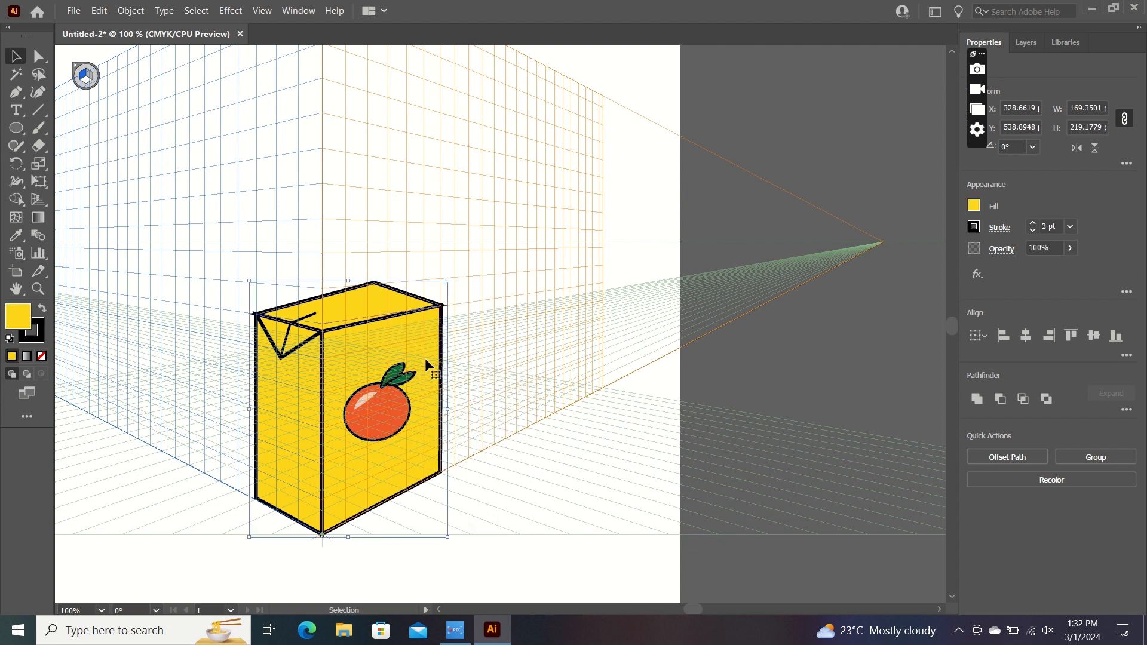
{"action": "key", "text": "a"}
{"action": "left_click", "coordinate": [404, 370]}
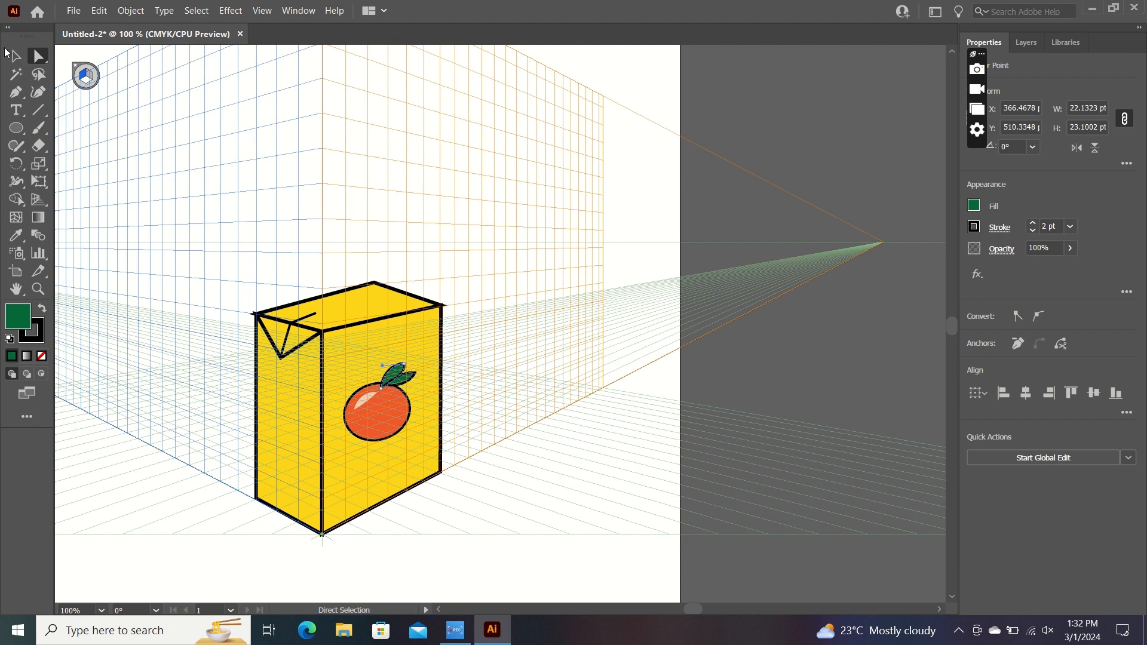
{"action": "left_click", "coordinate": [12, 55]}
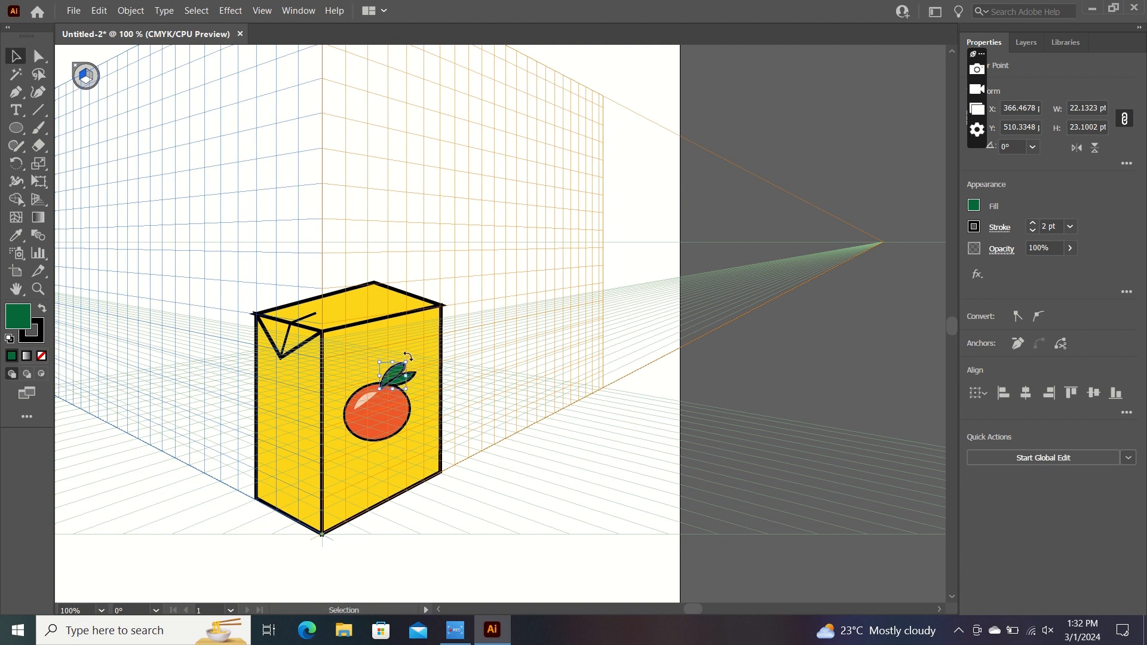
{"action": "left_click_drag", "start_coordinate": [408, 357], "coordinate": [387, 353]}
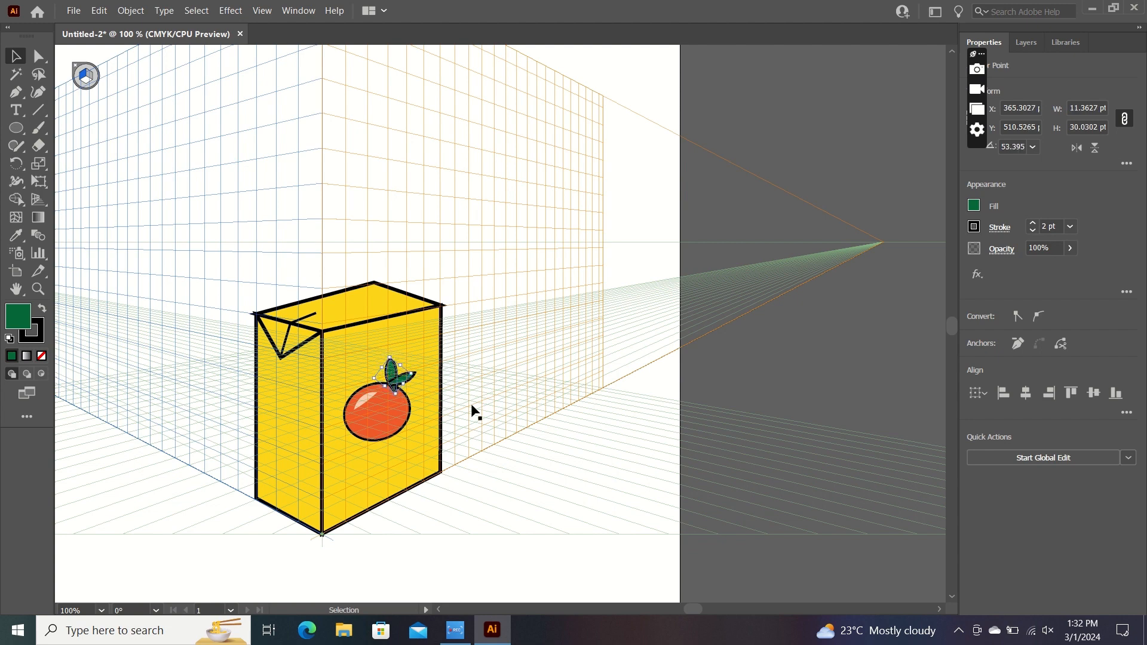
Shift the leaf pair slightly left so it sits over the top of the fruit, and deselect it
{"action": "key", "text": "a"}
{"action": "key", "text": "v"}
{"action": "left_click_drag", "start_coordinate": [390, 364], "coordinate": [384, 359]}
{"action": "left_click", "coordinate": [475, 342]}
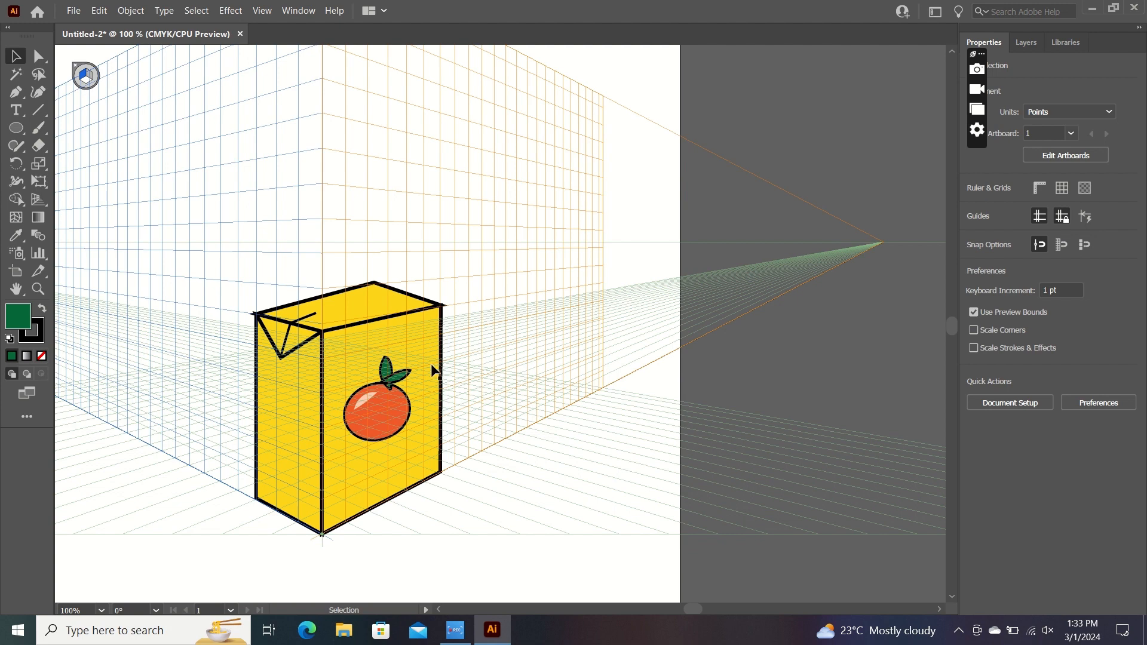
Ungroup the two leaves and reposition them at the top of the fruit
{"action": "left_click", "coordinate": [384, 381]}
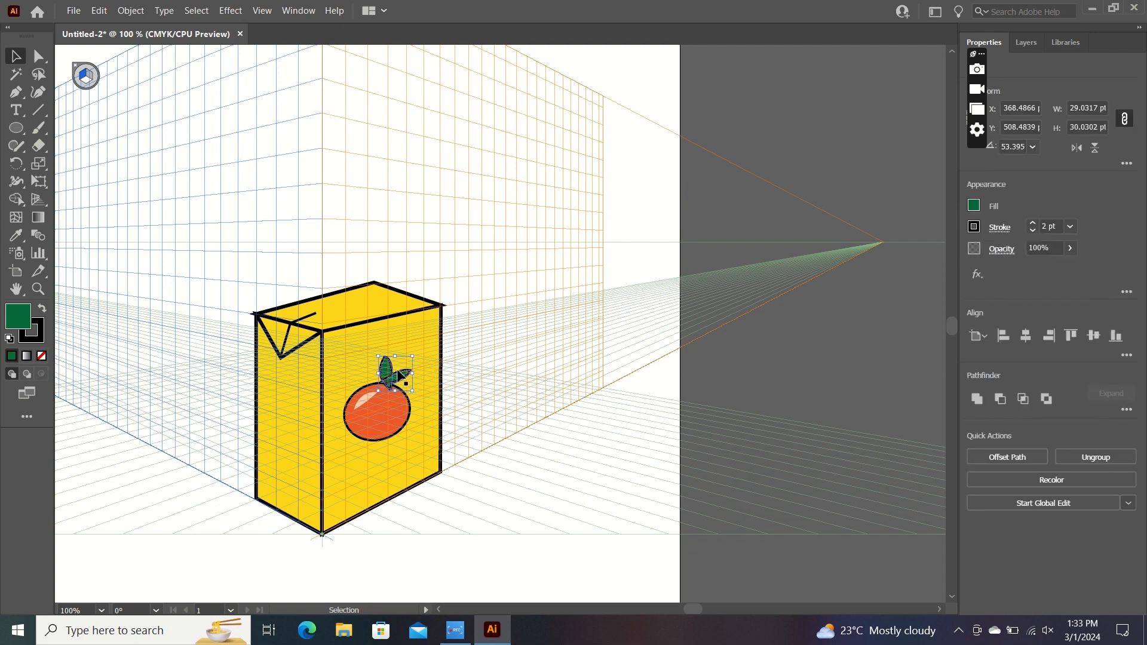
{"action": "left_click_drag", "start_coordinate": [400, 371], "coordinate": [411, 370]}
{"action": "right_click", "coordinate": [411, 371]}
{"action": "left_click", "coordinate": [436, 481]}
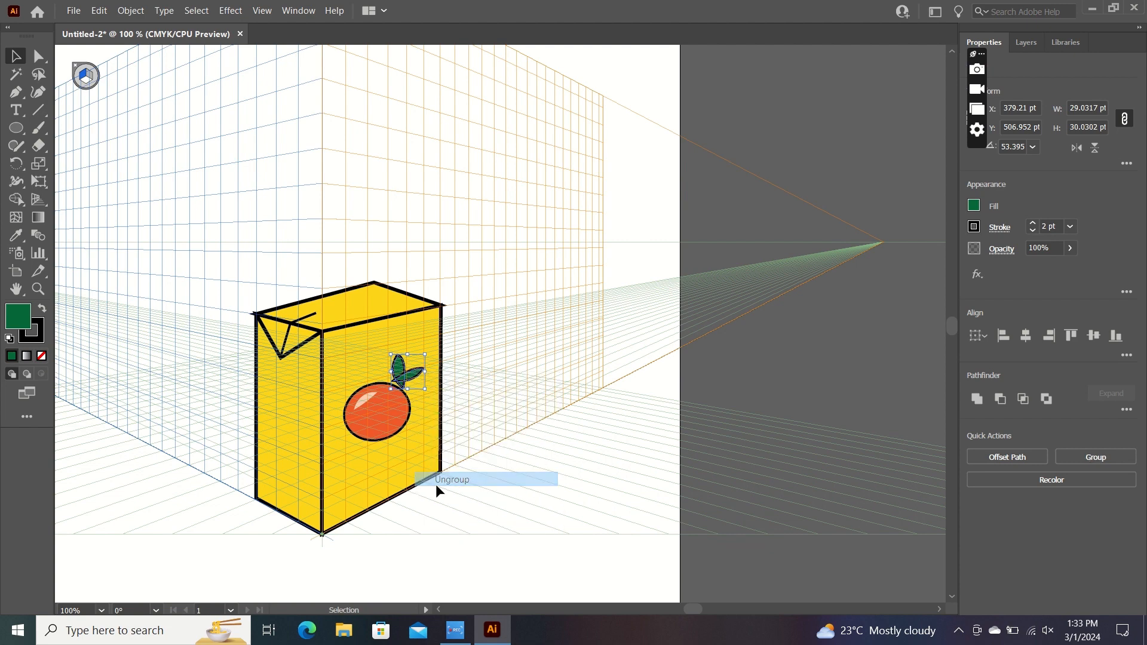
{"action": "left_click_drag", "start_coordinate": [397, 361], "coordinate": [383, 359]}
{"action": "right_click", "coordinate": [383, 359]}
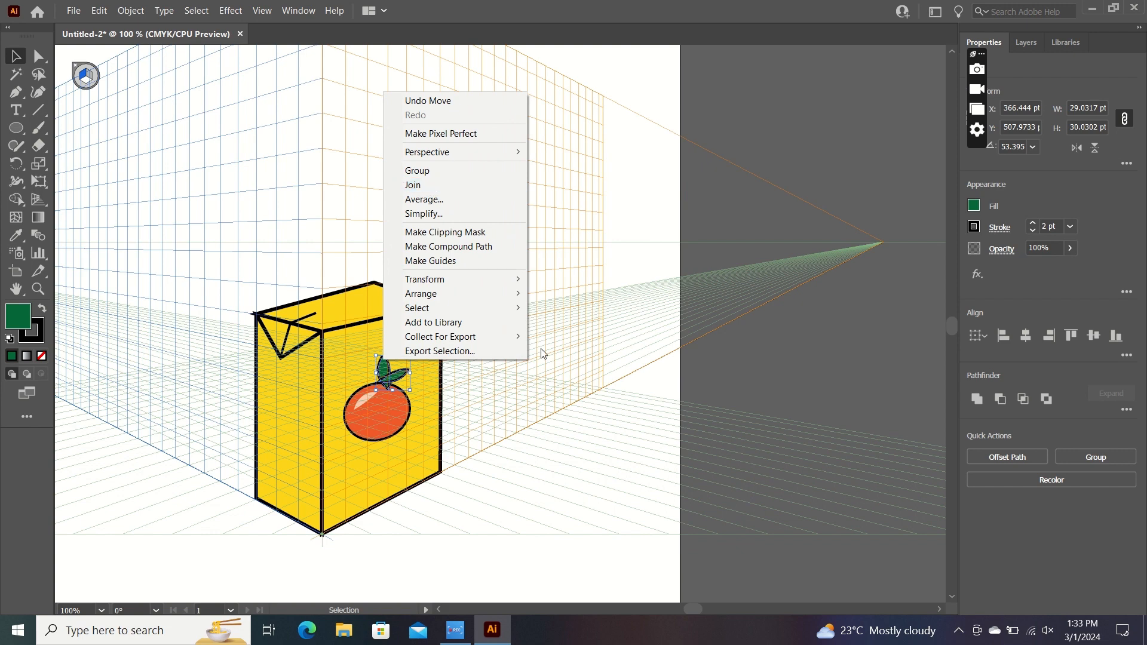
Select only the fruit's lower leaf, nudge it five increments right and three down, and deselect it
{"action": "left_click", "coordinate": [542, 353]}
{"action": "left_click", "coordinate": [404, 372]}
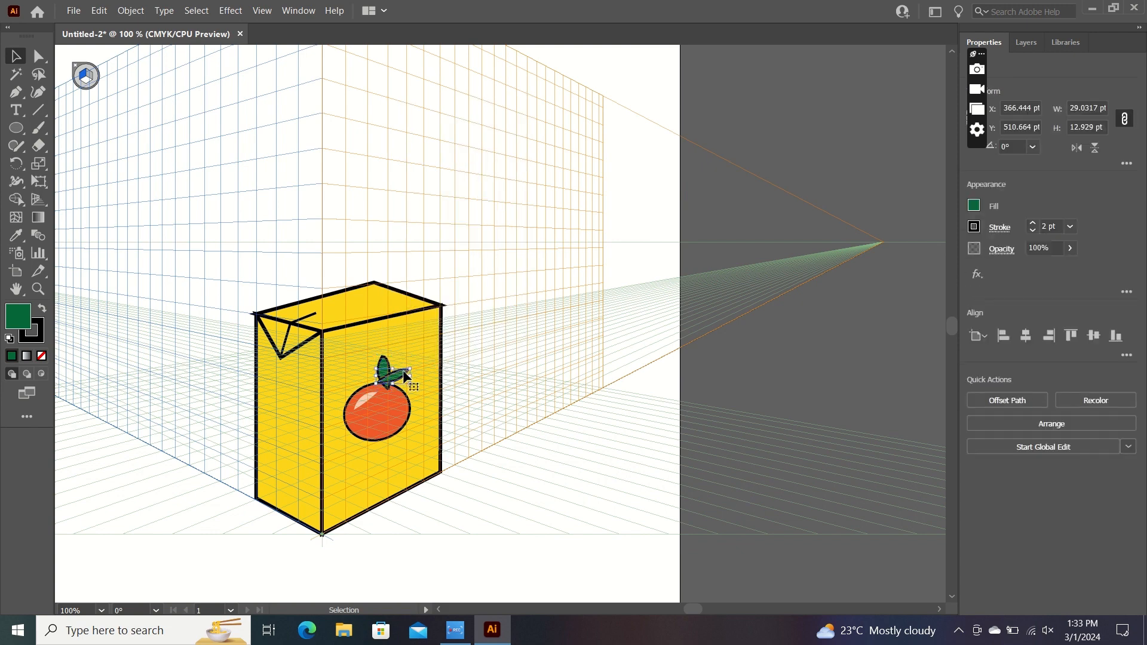
{"action": "right_click", "coordinate": [405, 373]}
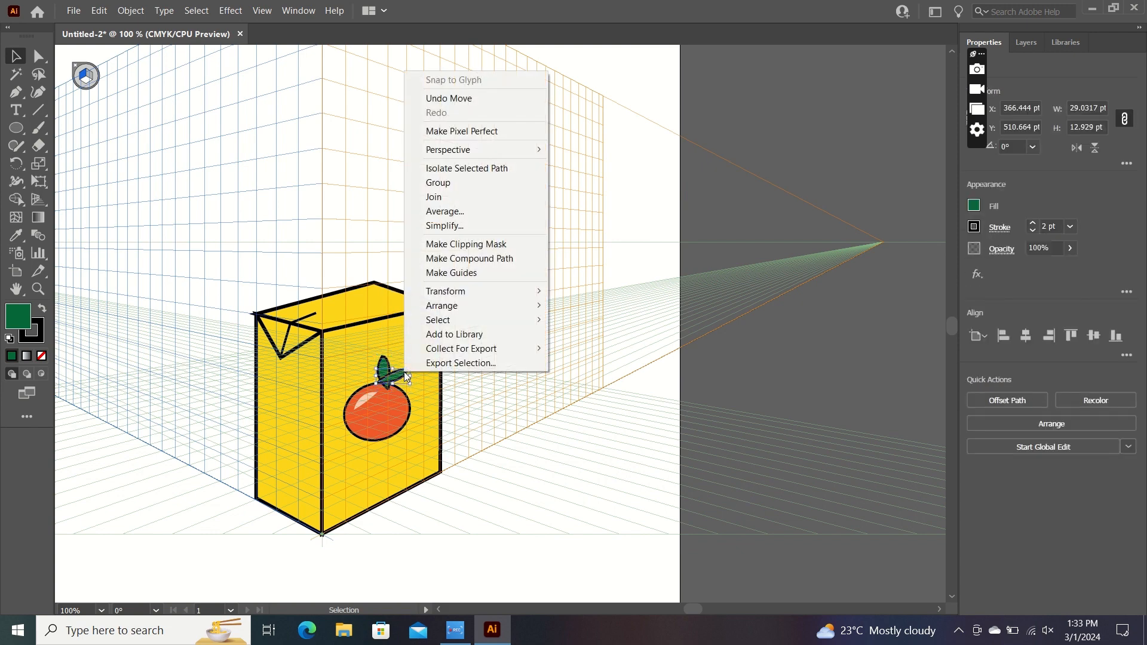
{"action": "left_click", "coordinate": [405, 375]}
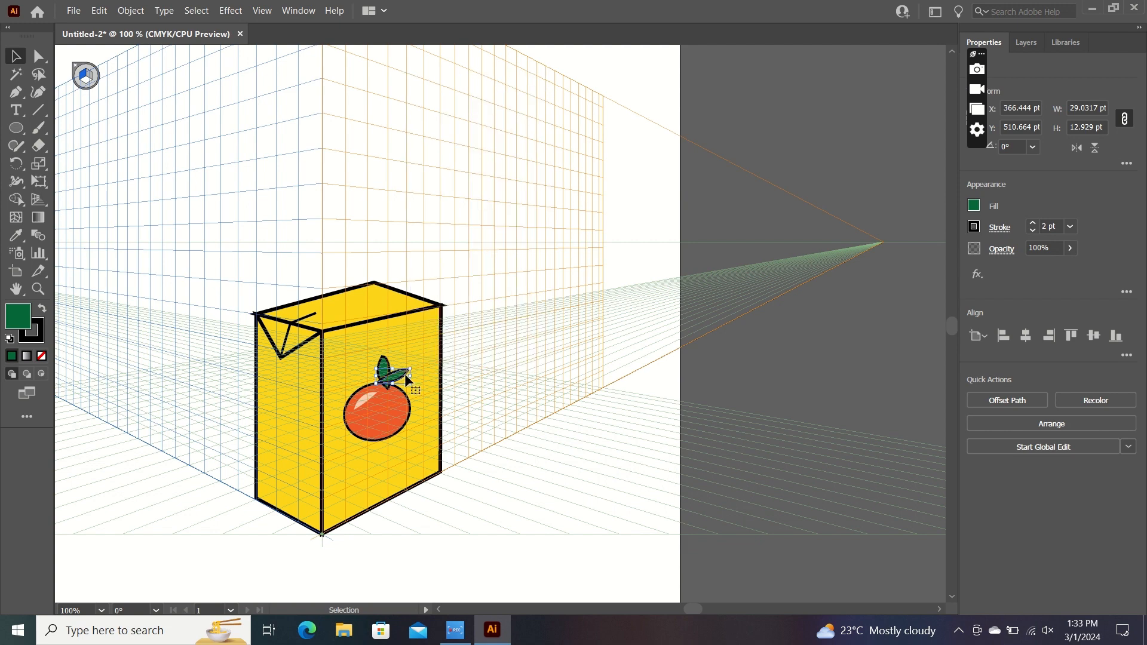
{"action": "key", "text": "Right"}
{"action": "key", "text": "Right"}
{"action": "key", "text": "Right"}
{"action": "key", "text": "Right"}
{"action": "key", "text": "Right"}
{"action": "key", "text": "Down"}
{"action": "key", "text": "Down"}
{"action": "key", "text": "Down"}
{"action": "left_click", "coordinate": [446, 406]}
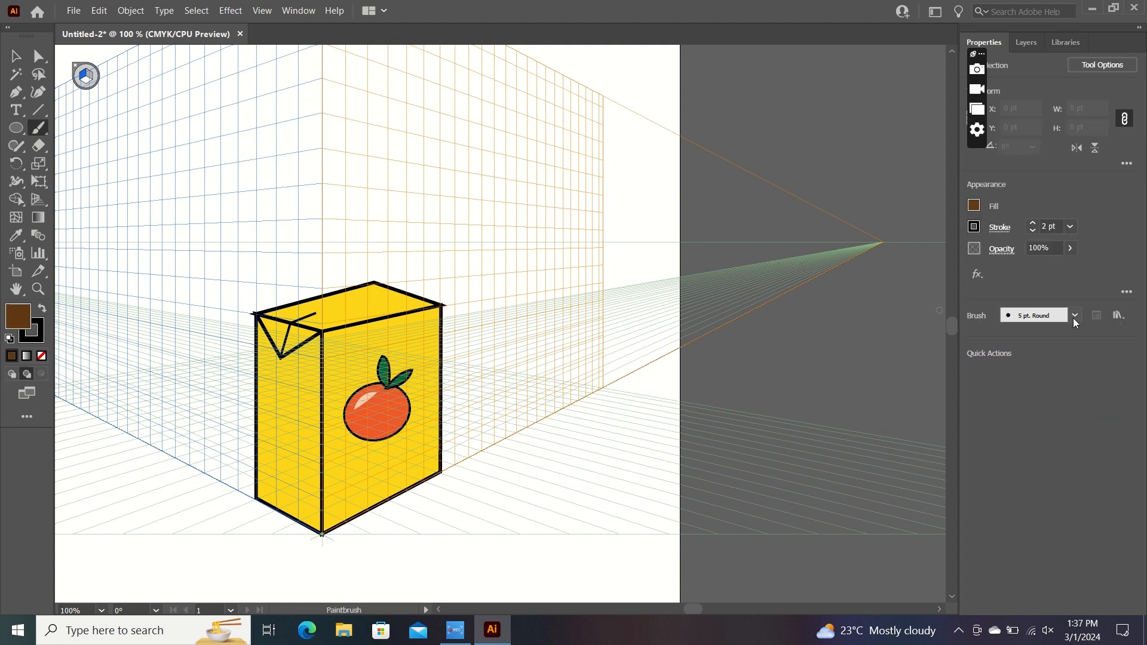
Hand-letter the word JUICE in the empty area beside the artboard using the rough charcoal-style brush with no fill
{"action": "left_click", "coordinate": [1074, 315]}
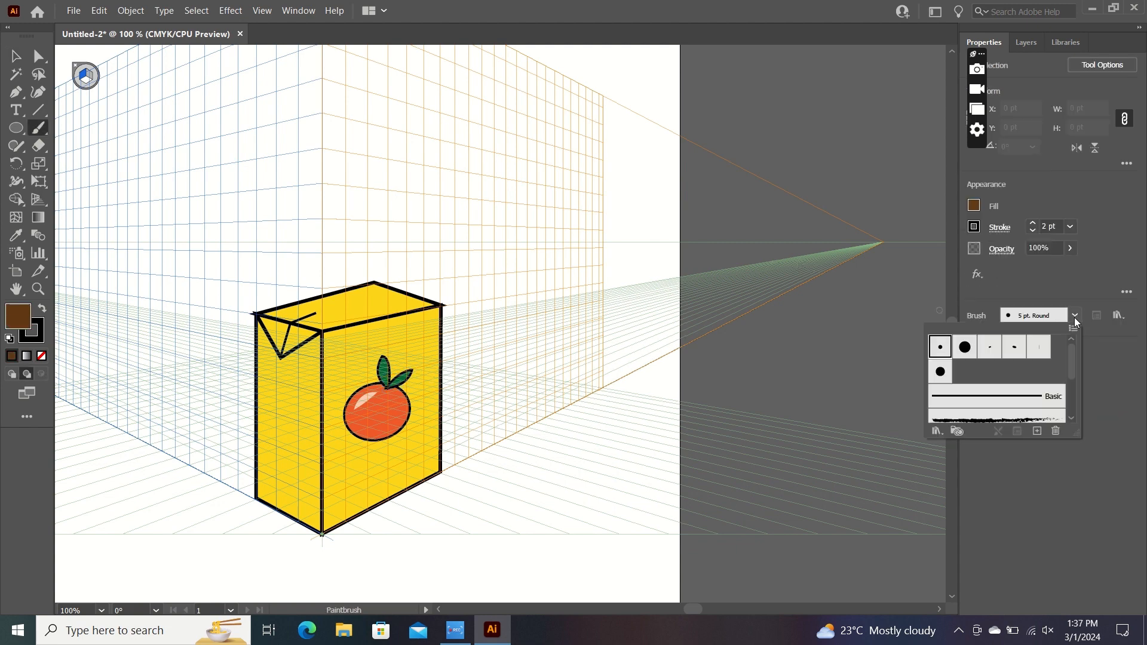
{"action": "left_click", "coordinate": [1009, 399]}
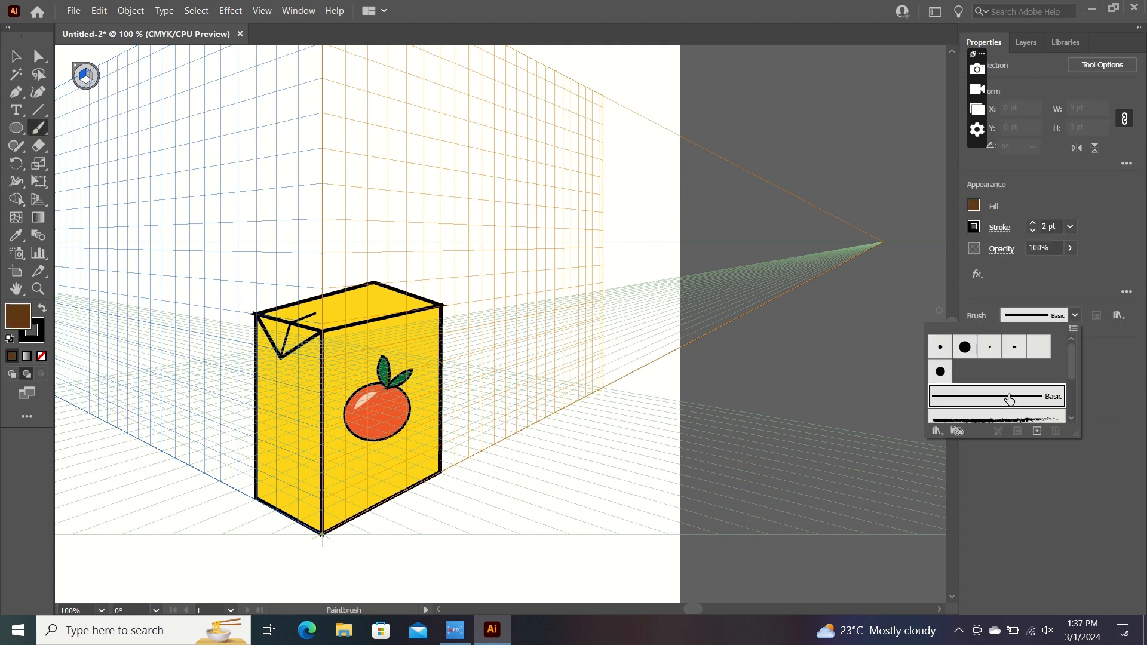
{"action": "left_click_drag", "start_coordinate": [1069, 366], "coordinate": [1071, 381]}
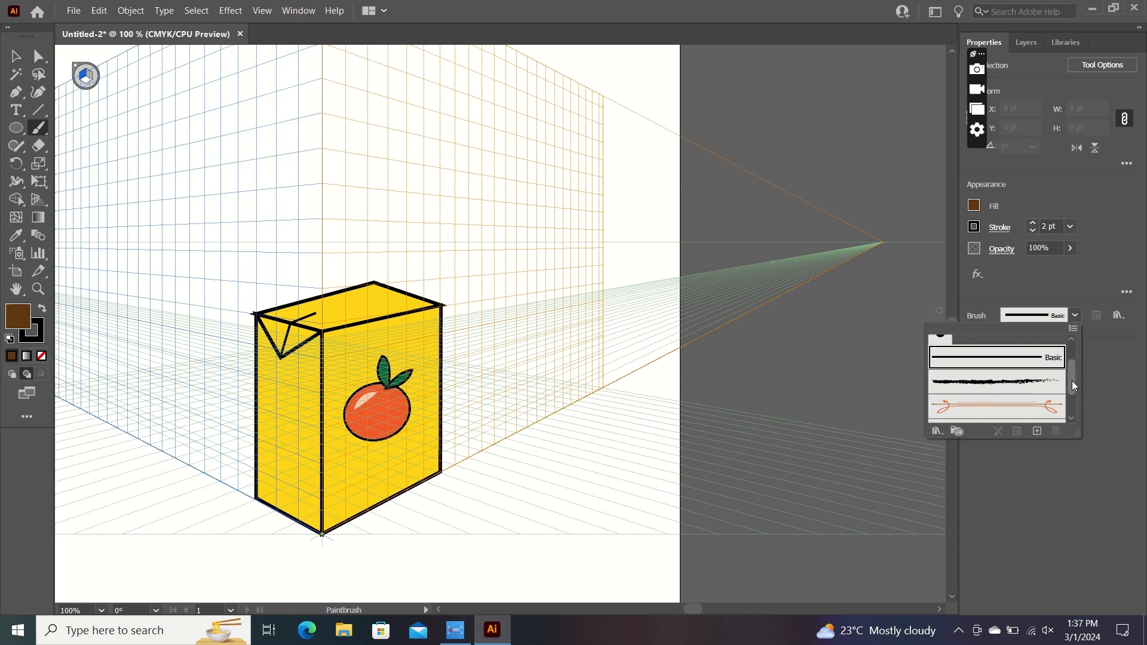
{"action": "left_click", "coordinate": [1027, 391]}
{"action": "left_click", "coordinate": [1076, 315]}
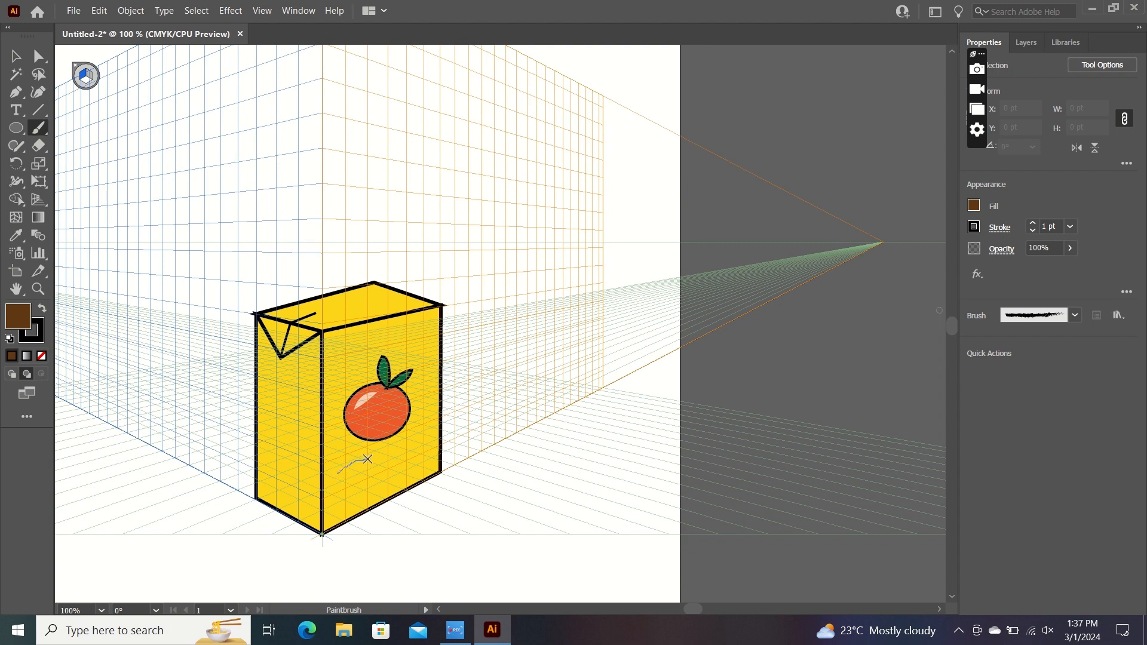
{"action": "key", "text": "slash"}
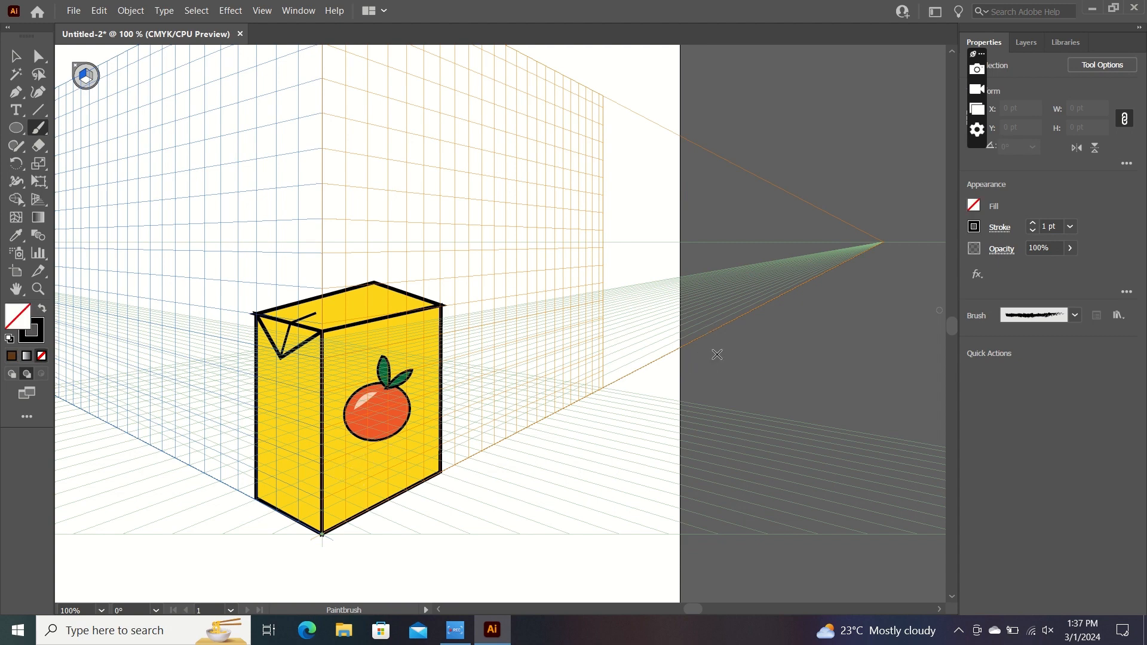
{"action": "mouse_move", "coordinate": [715, 355]}
{"action": "left_mouse_down"}
{"action": "mouse_move", "coordinate": [747, 341]}
{"action": "mouse_move", "coordinate": [718, 381]}
{"action": "mouse_move", "coordinate": [750, 365]}
{"action": "mouse_move", "coordinate": [761, 374]}
{"action": "mouse_move", "coordinate": [767, 347]}
{"action": "mouse_move", "coordinate": [782, 350]}
{"action": "mouse_move", "coordinate": [783, 367]}
{"action": "mouse_move", "coordinate": [795, 365]}
{"action": "mouse_move", "coordinate": [789, 329]}
{"action": "mouse_move", "coordinate": [805, 359]}
{"action": "mouse_move", "coordinate": [823, 351]}
{"action": "mouse_move", "coordinate": [827, 322]}
{"action": "mouse_move", "coordinate": [815, 326]}
{"action": "mouse_move", "coordinate": [834, 343]}
{"action": "left_mouse_up"}
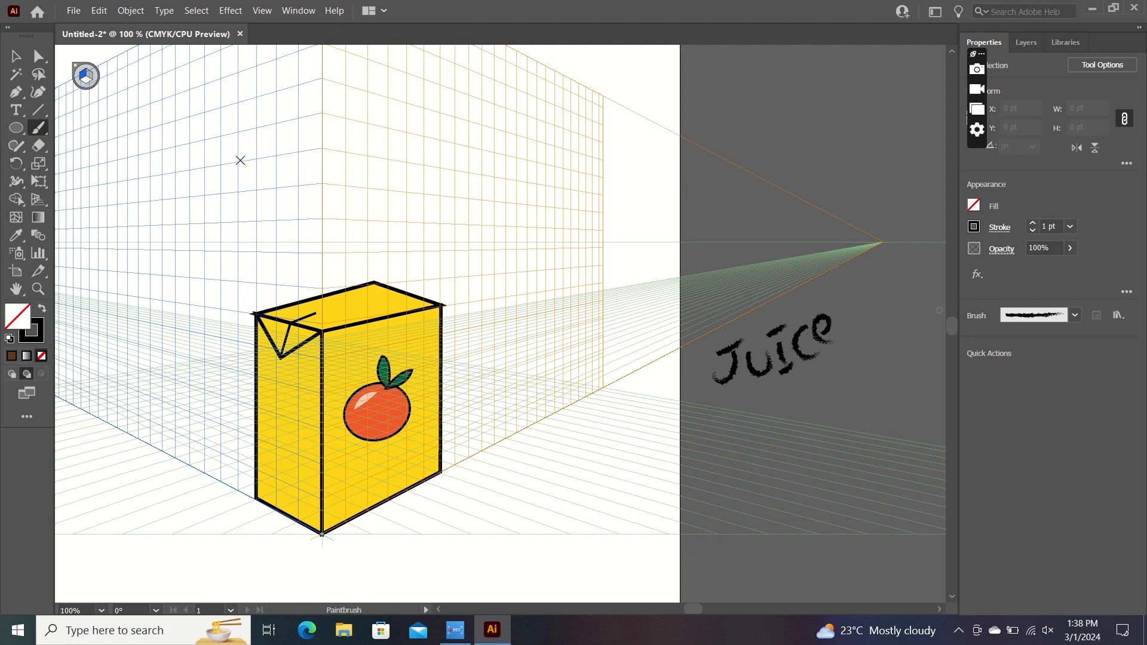
Select all the strokes of the JUICE lettering and set their stroke colour to the darkest brown swatch
{"action": "left_click", "coordinate": [15, 57]}
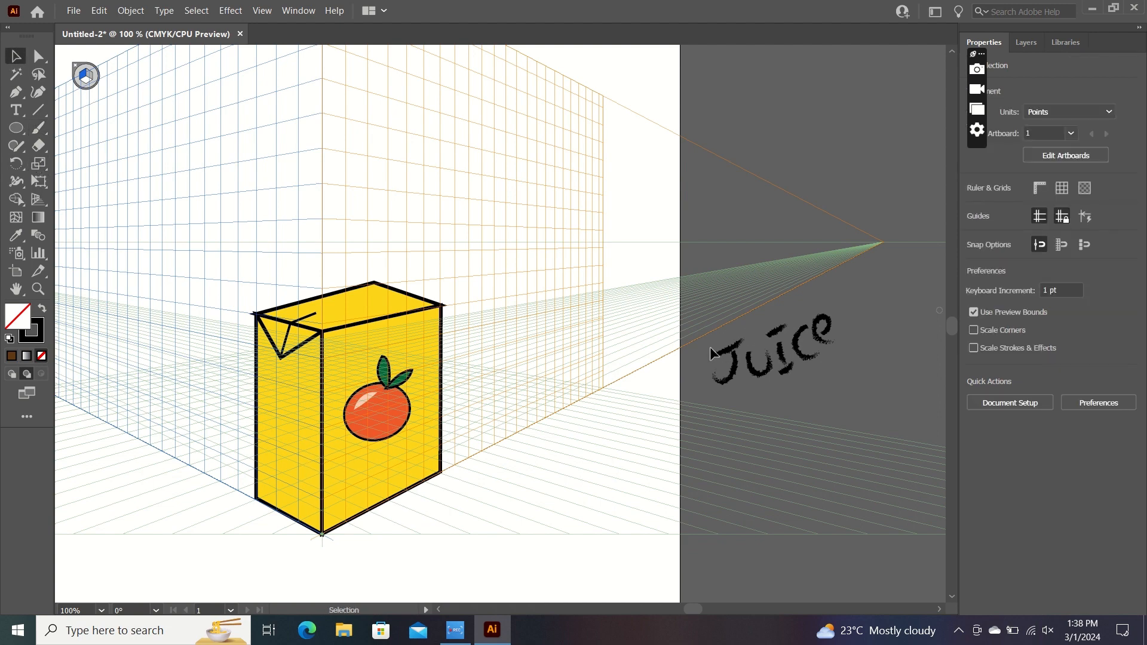
{"action": "left_click_drag", "start_coordinate": [858, 342], "coordinate": [837, 382]}
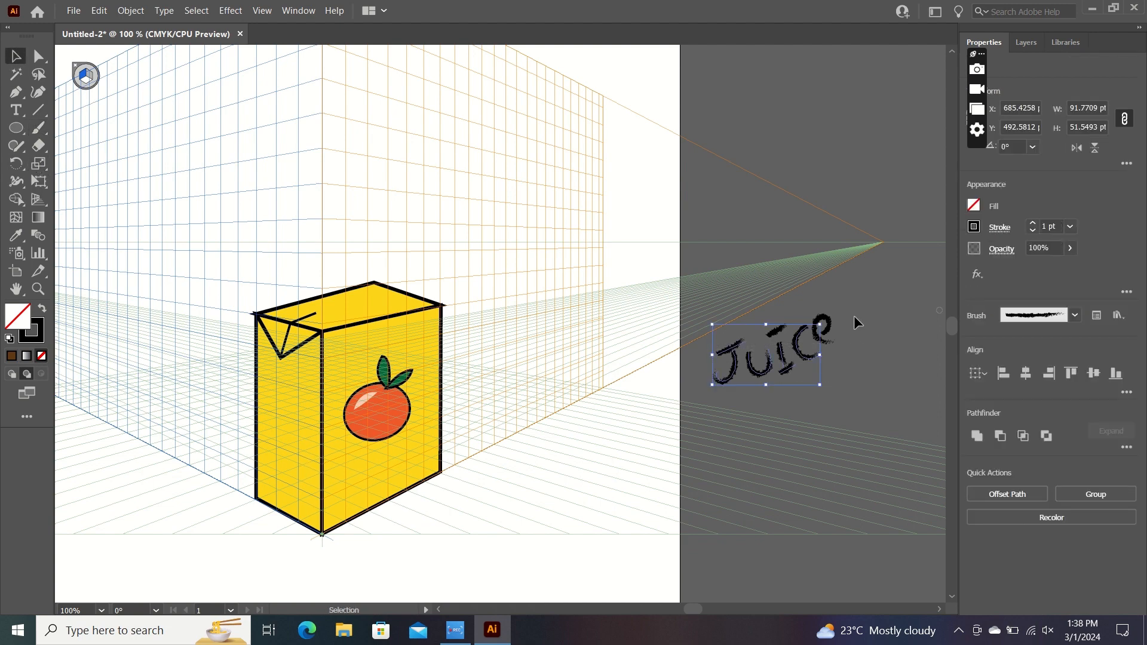
{"action": "left_click", "coordinate": [702, 395]}
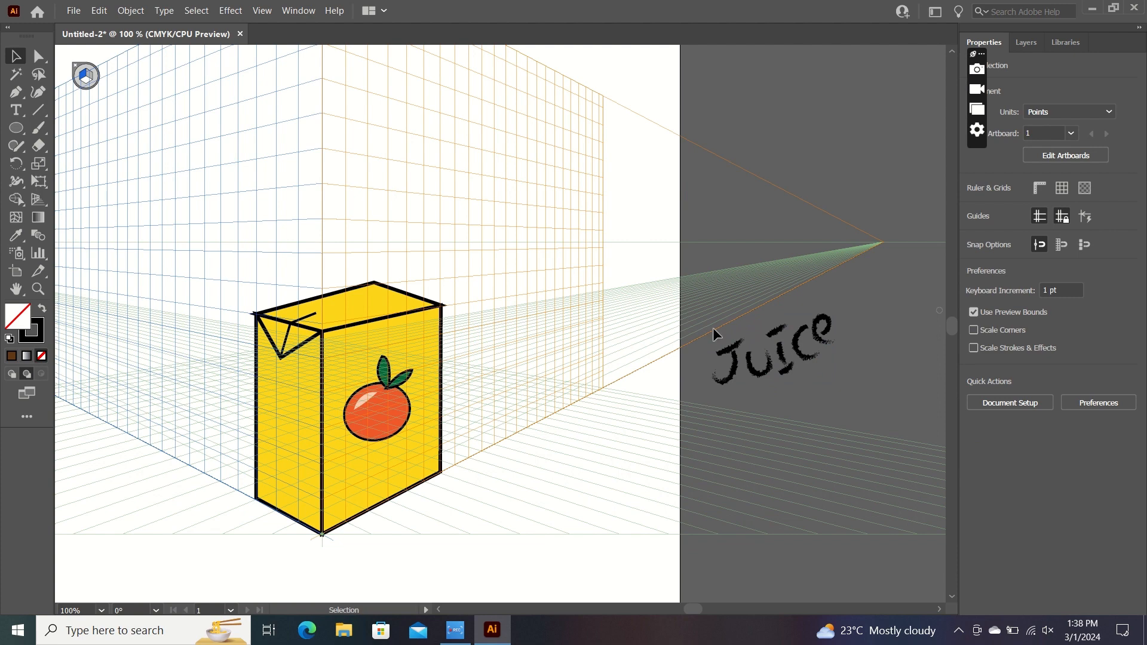
{"action": "left_click_drag", "start_coordinate": [858, 376], "coordinate": [869, 372]}
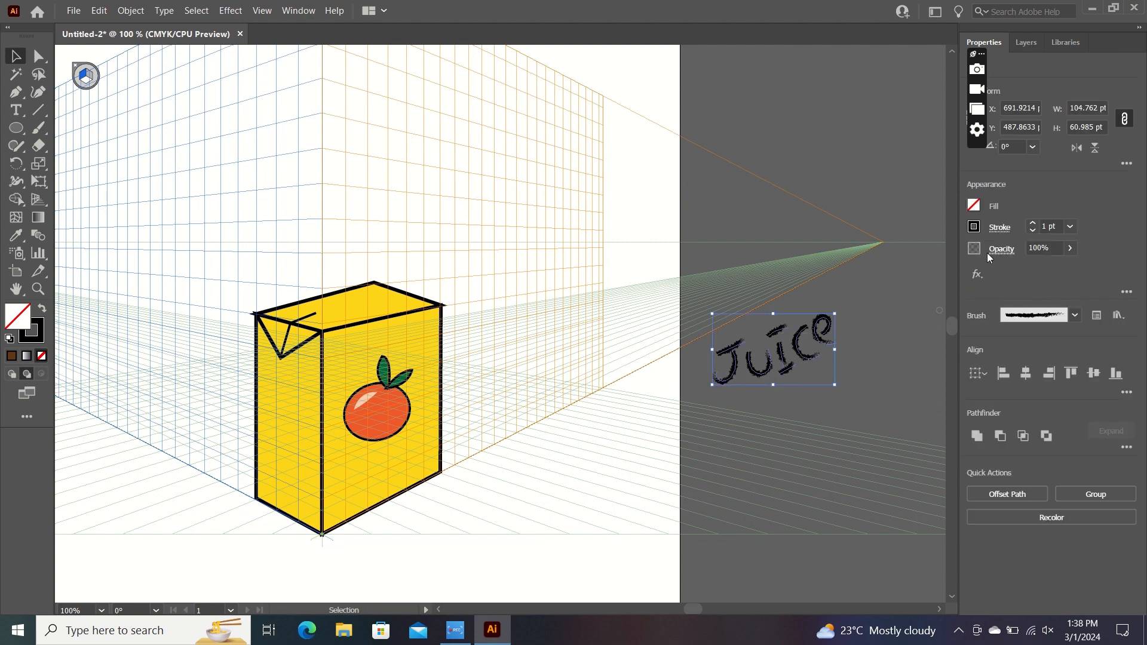
{"action": "left_click", "coordinate": [973, 227]}
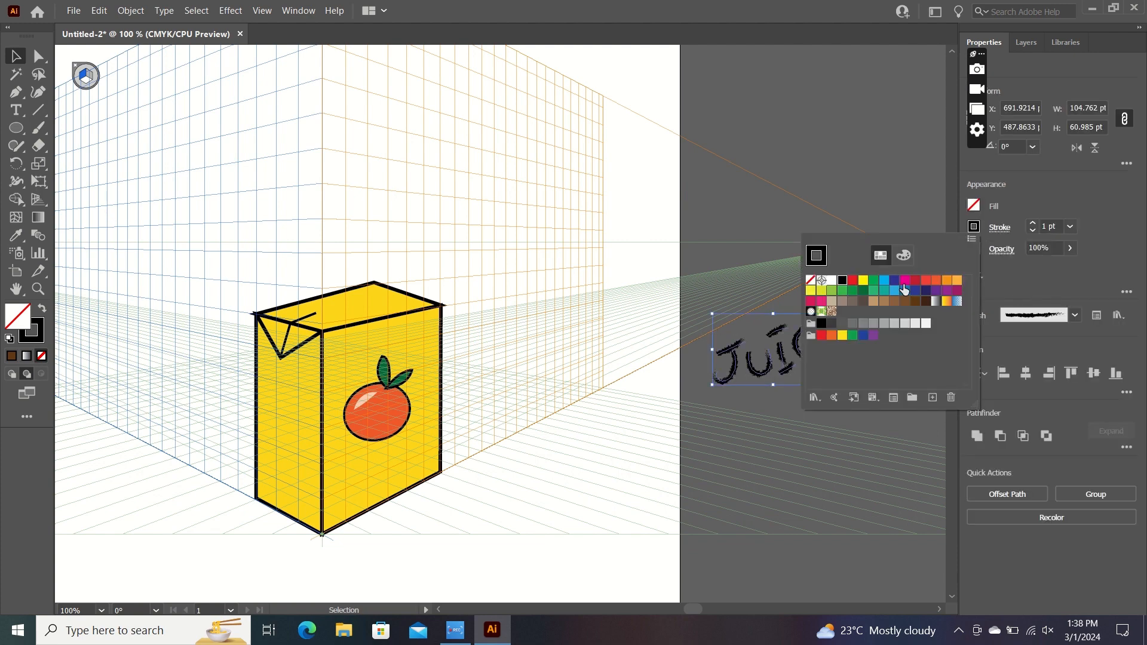
{"action": "left_click", "coordinate": [927, 302]}
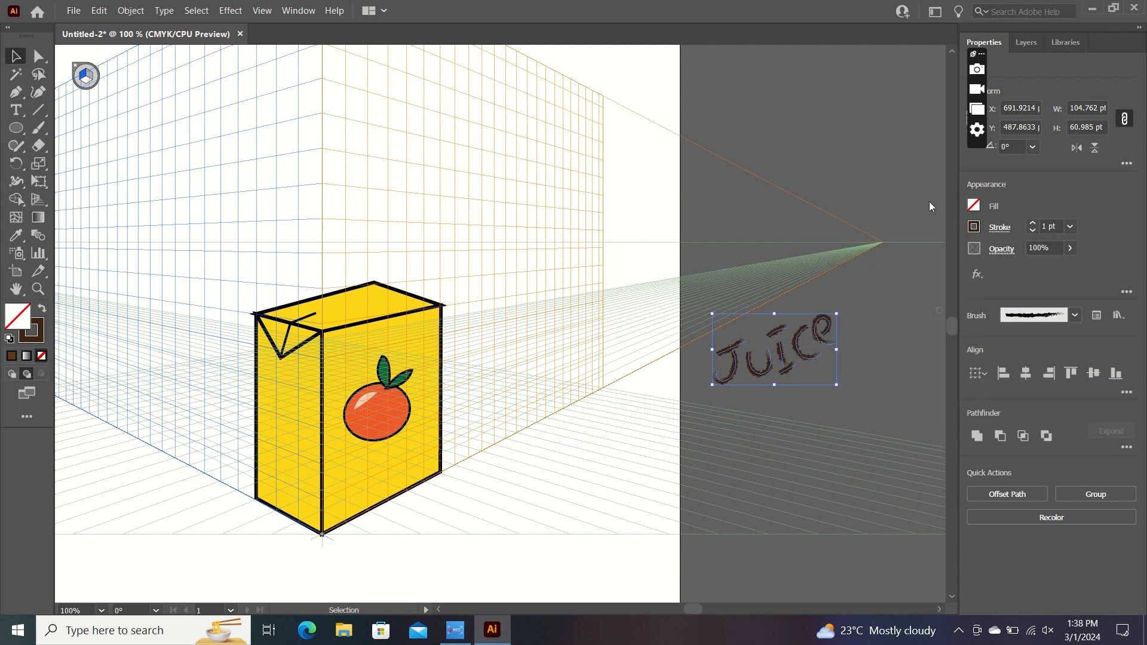
Move the JUICE lettering onto the box's right face below the fruit and bring it to the front
{"action": "mouse_move", "coordinate": [790, 366]}
{"action": "left_mouse_down"}
{"action": "mouse_move", "coordinate": [654, 369]}
{"action": "mouse_move", "coordinate": [429, 439]}
{"action": "mouse_move", "coordinate": [402, 468]}
{"action": "left_mouse_up"}
{"action": "right_click", "coordinate": [399, 470]}
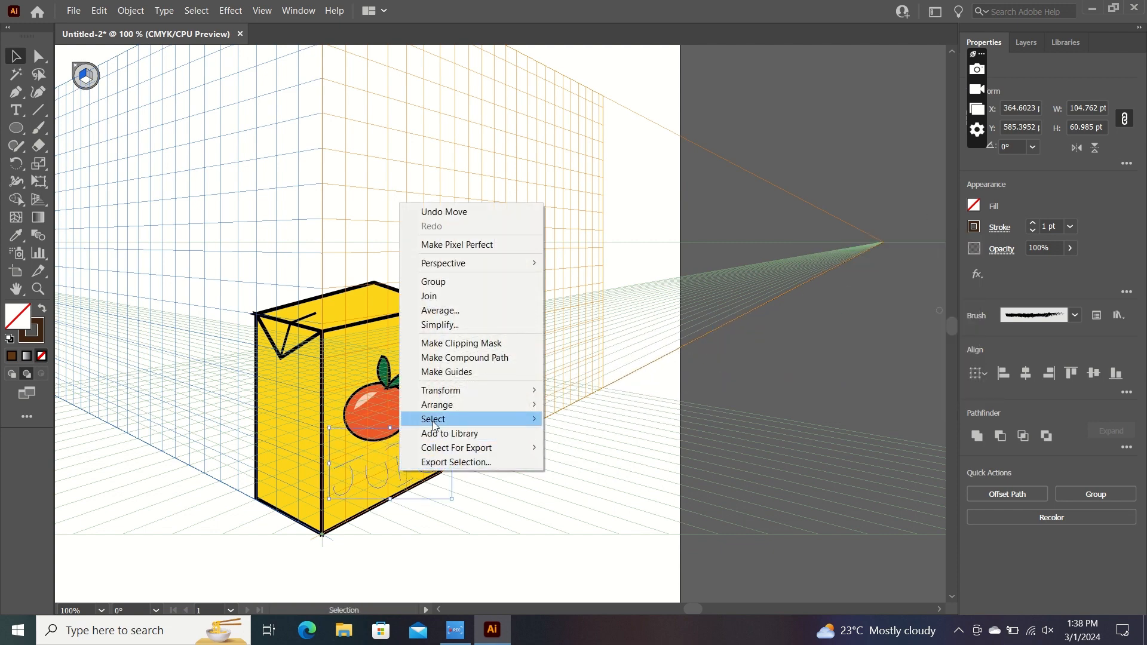
{"action": "mouse_move", "coordinate": [443, 411]}
{"action": "left_click", "coordinate": [562, 408]}
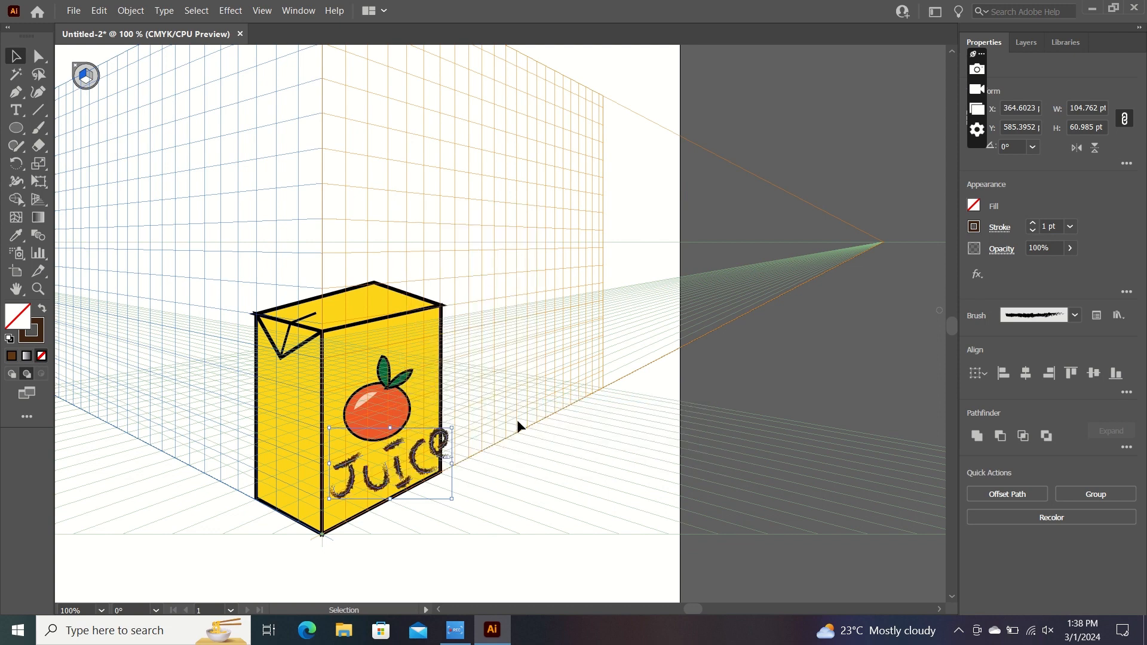
Scale the JUICE lettering down to about 82 by 52 pt, rotate it about 5° counterclockwise, and fit it beneath the fruit
{"action": "left_click_drag", "start_coordinate": [435, 437], "coordinate": [425, 440]}
{"action": "left_click_drag", "start_coordinate": [406, 466], "coordinate": [407, 465]}
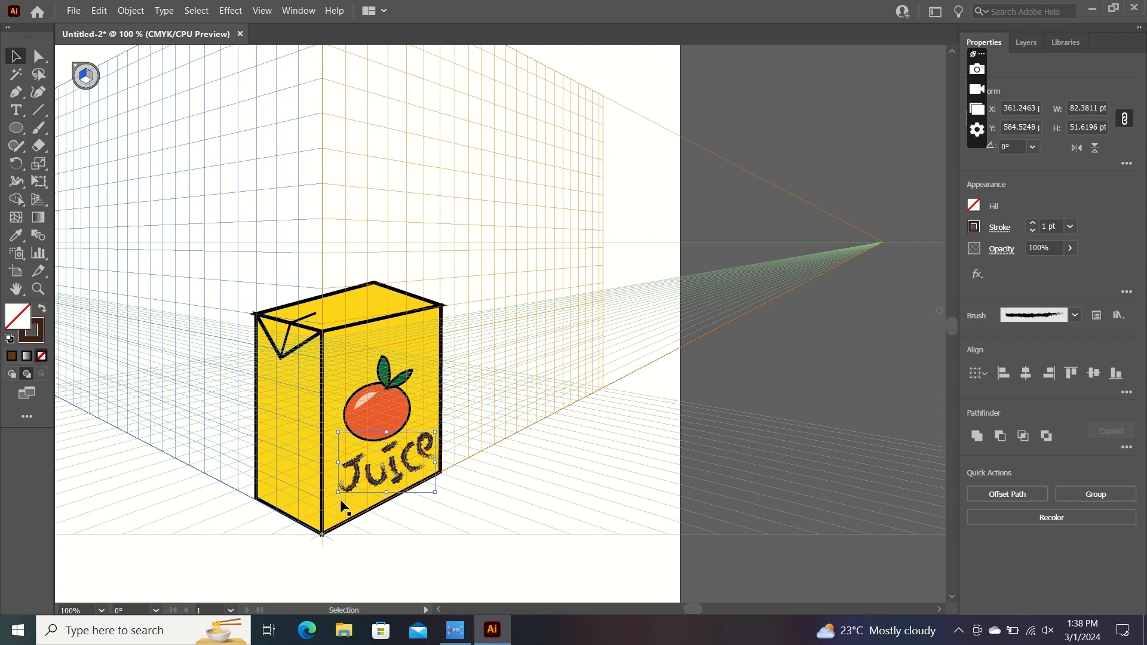
{"action": "left_click_drag", "start_coordinate": [333, 494], "coordinate": [336, 499]}
{"action": "left_click_drag", "start_coordinate": [390, 461], "coordinate": [388, 466]}
{"action": "key", "text": "a"}
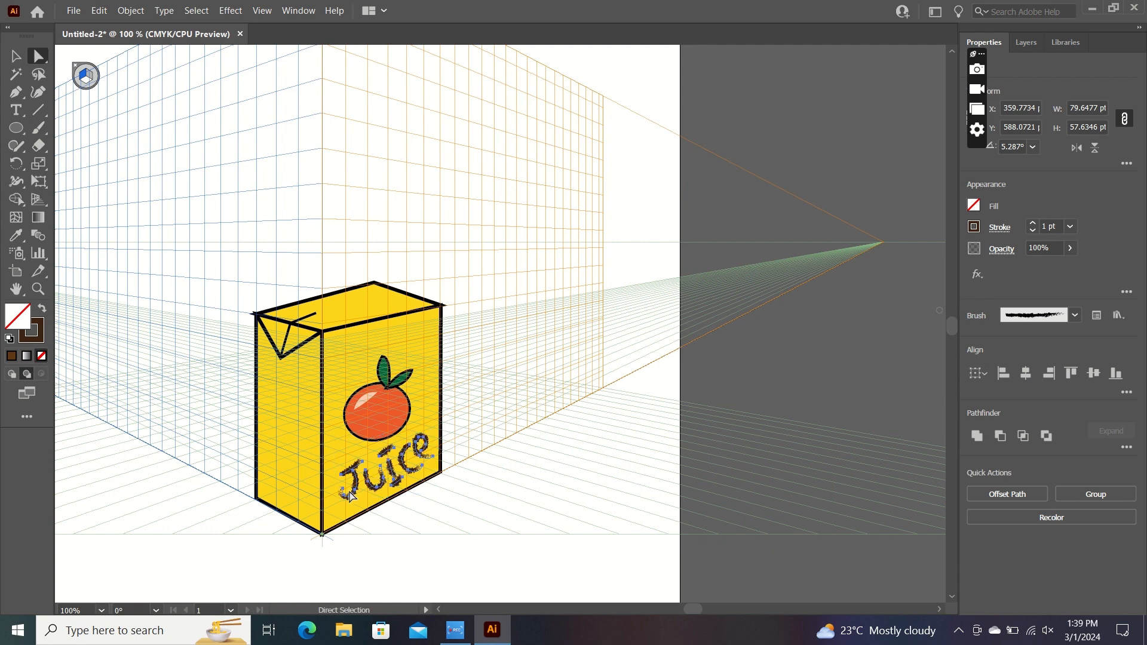
{"action": "left_click", "coordinate": [443, 467]}
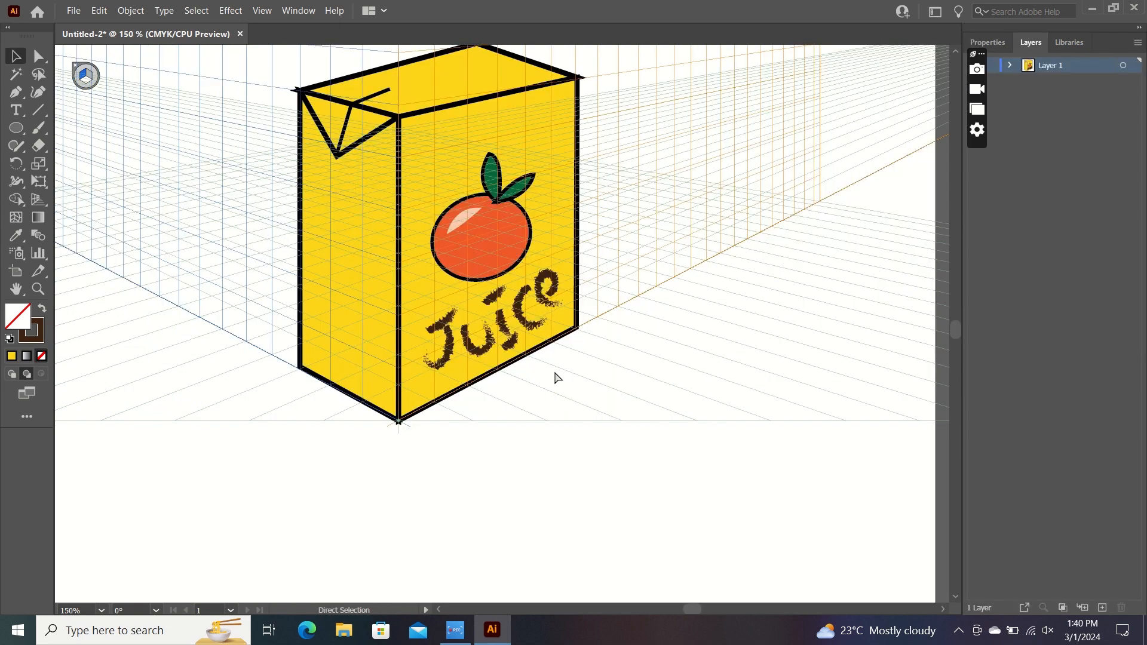
Draw a flat ellipse about 15 by 2 pt on the box's top face, near the back corner, as a straw hole
{"action": "key", "text": "ctrl+minus"}
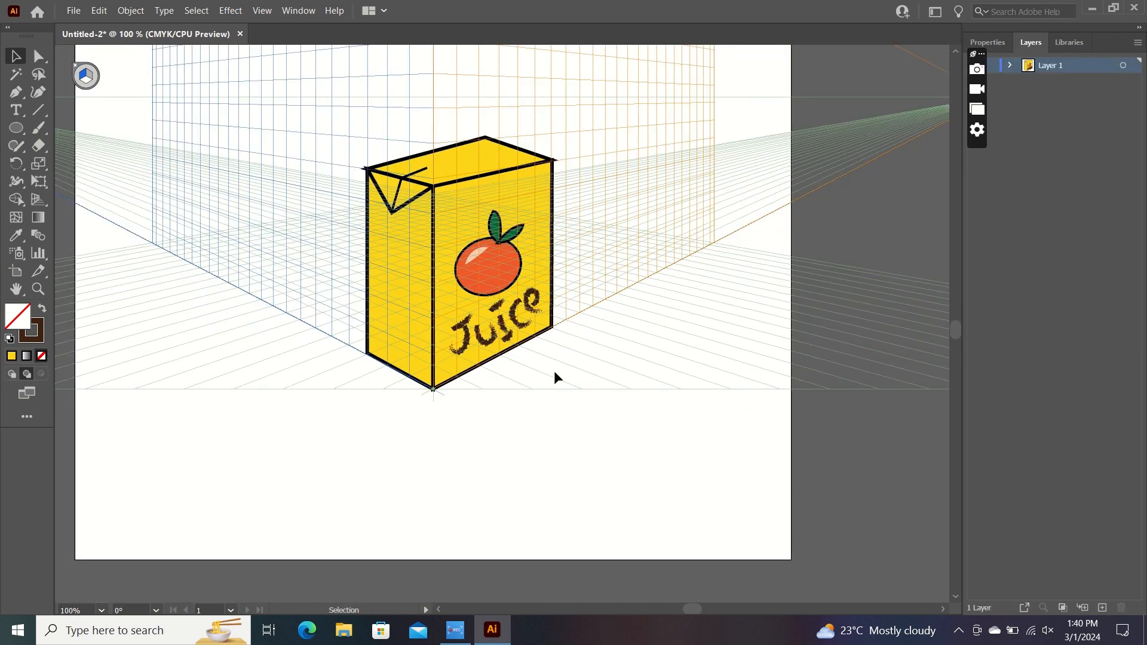
{"action": "key", "text": "ctrl+minus"}
{"action": "key", "text": "h"}
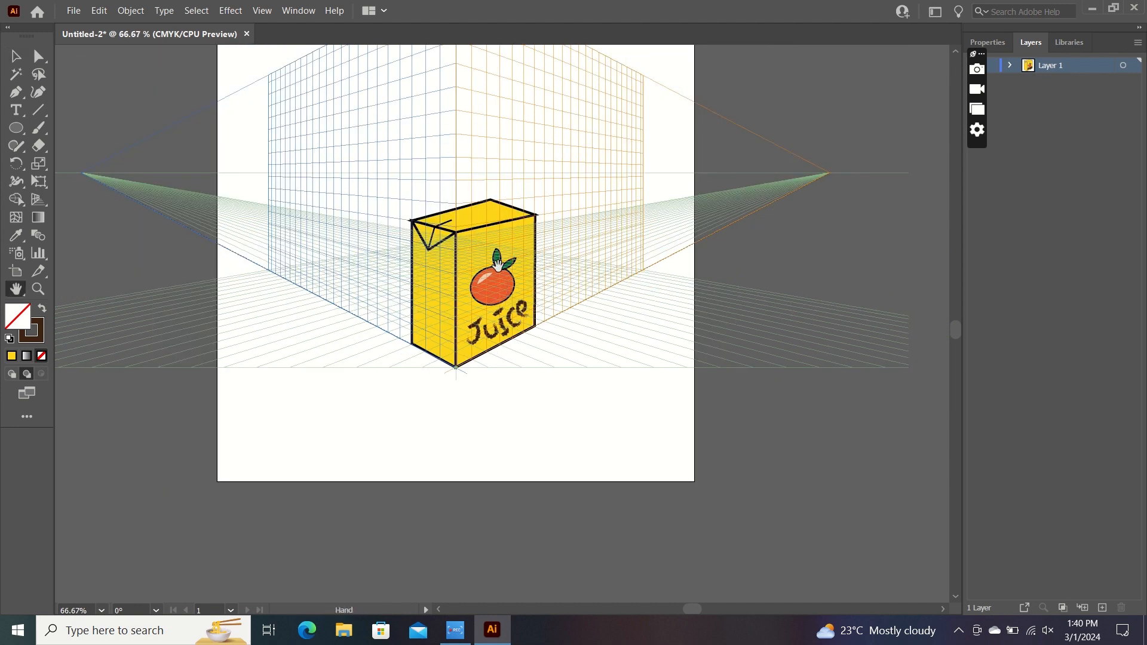
{"action": "left_click_drag", "start_coordinate": [495, 281], "coordinate": [478, 345]}
{"action": "key", "text": "ctrl+plus"}
{"action": "key", "text": "ctrl+plus"}
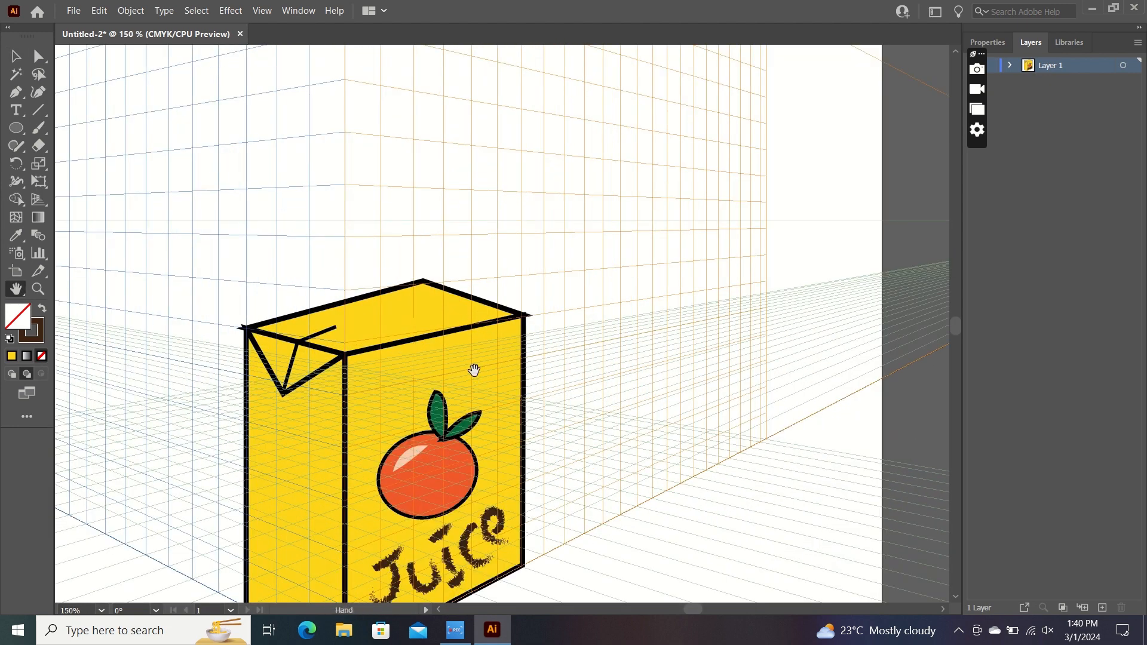
{"action": "left_click", "coordinate": [19, 128]}
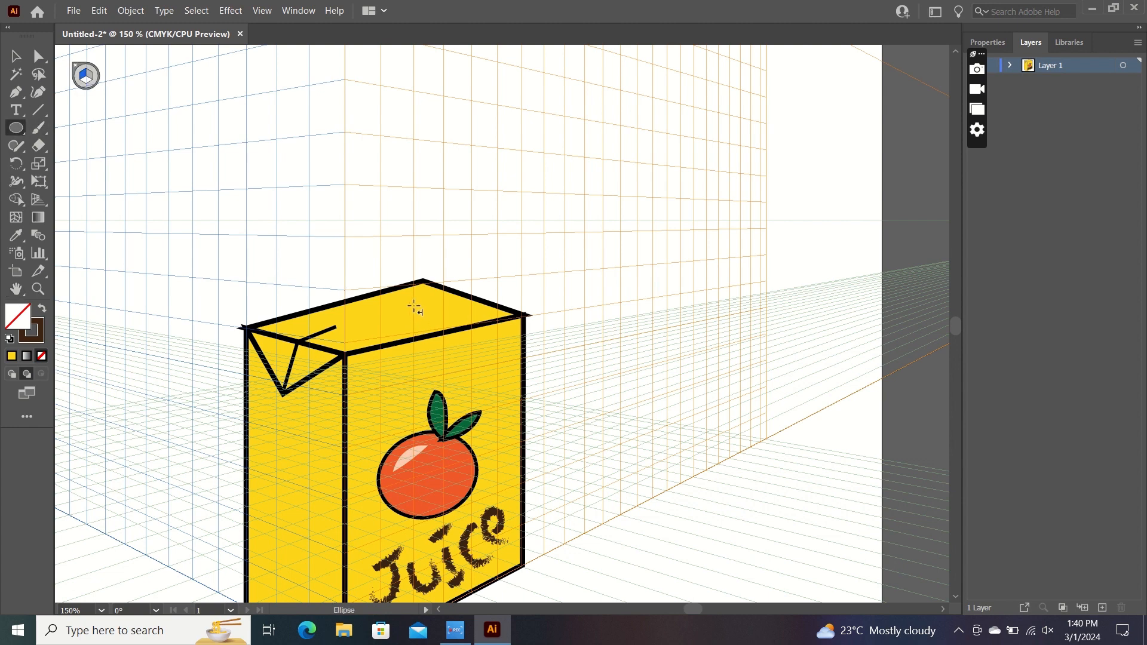
{"action": "left_click_drag", "start_coordinate": [417, 307], "coordinate": [437, 312]}
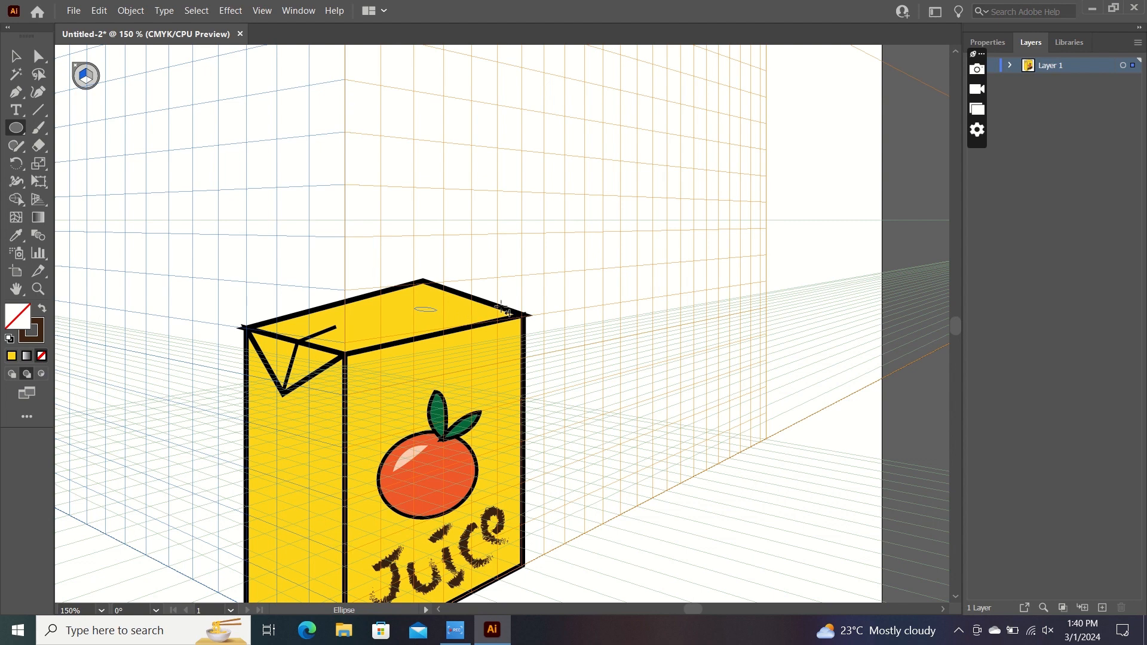
Fill the ellipse on the box's top with black, bring it to the front, and deselect it
{"action": "left_click", "coordinate": [987, 42]}
{"action": "left_click", "coordinate": [974, 205]}
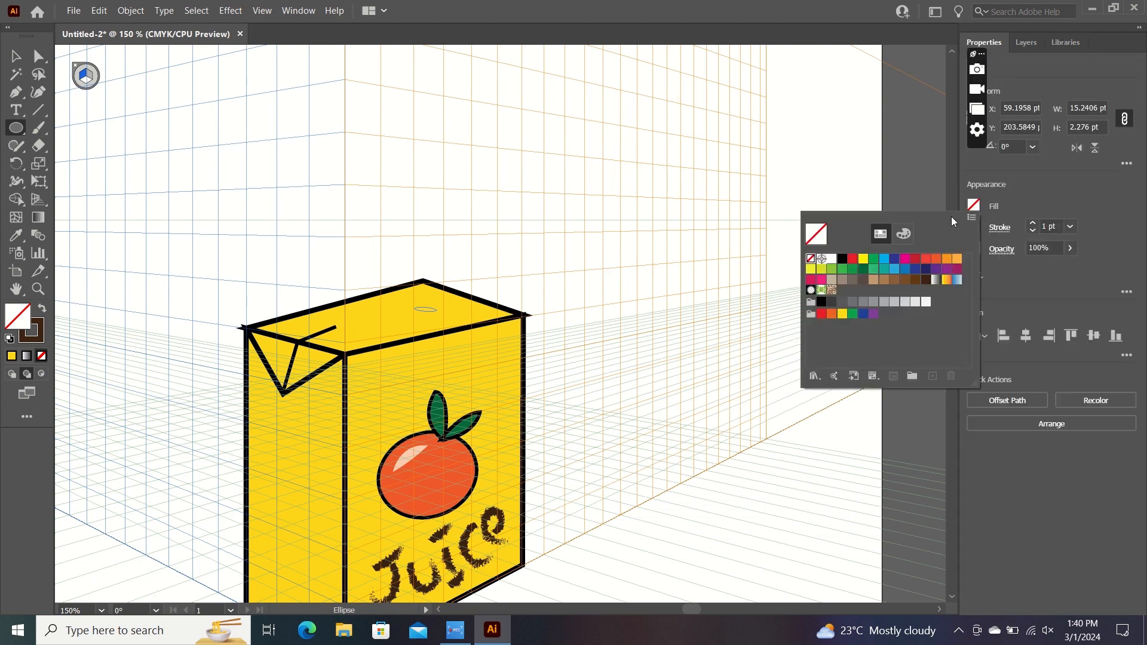
{"action": "left_click", "coordinate": [844, 259]}
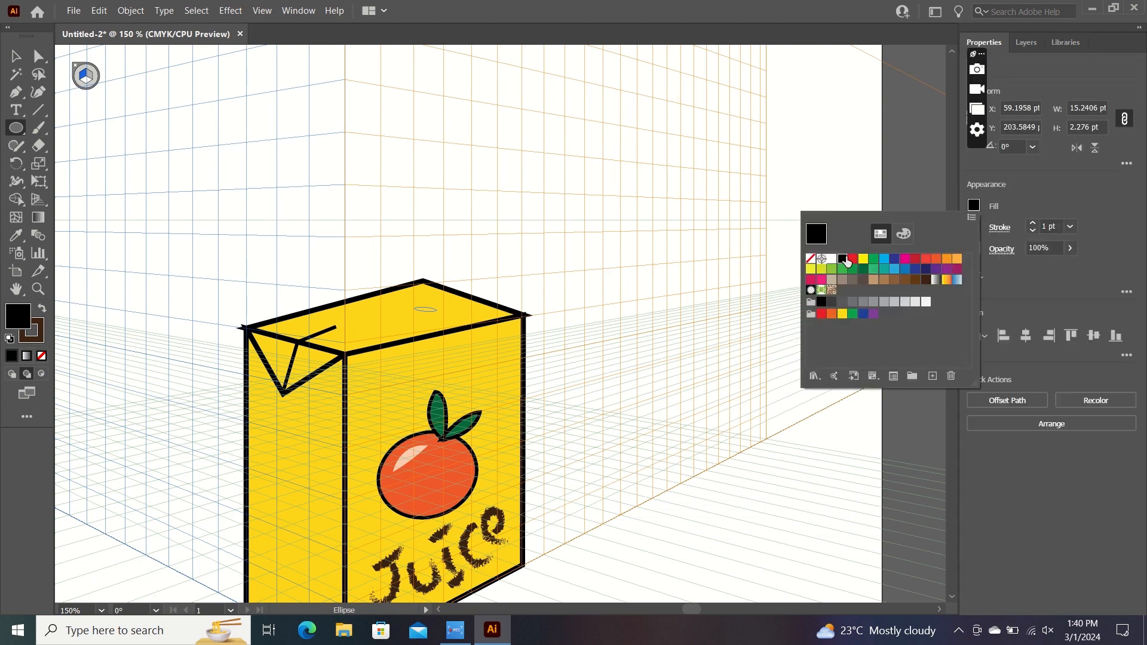
{"action": "left_click", "coordinate": [432, 315]}
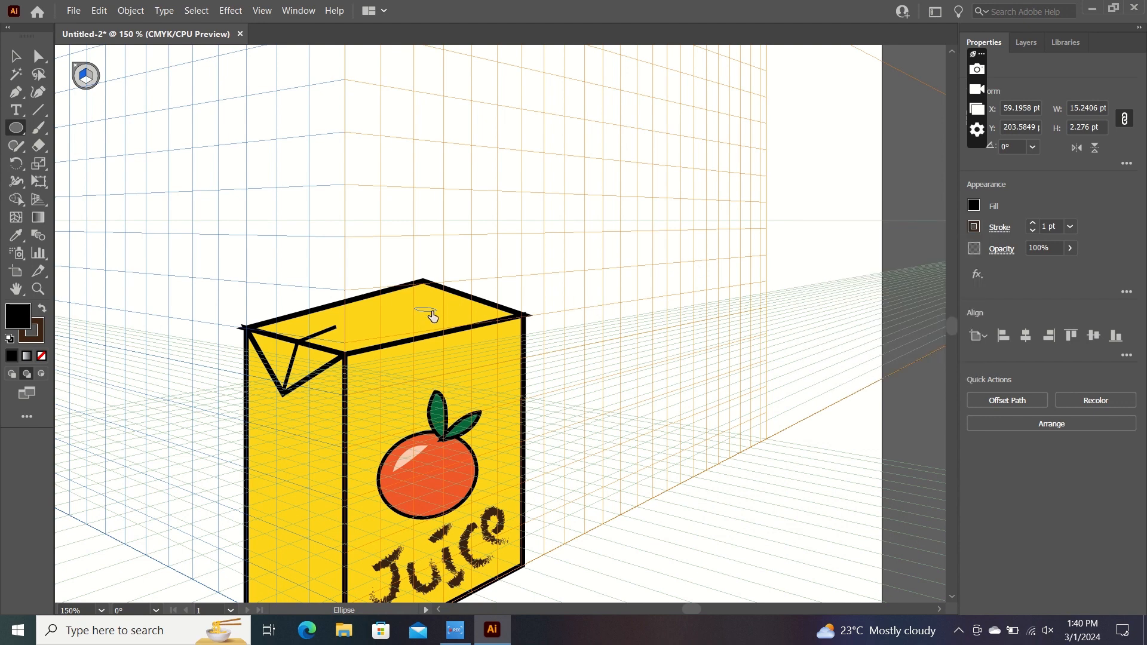
{"action": "key", "text": "v"}
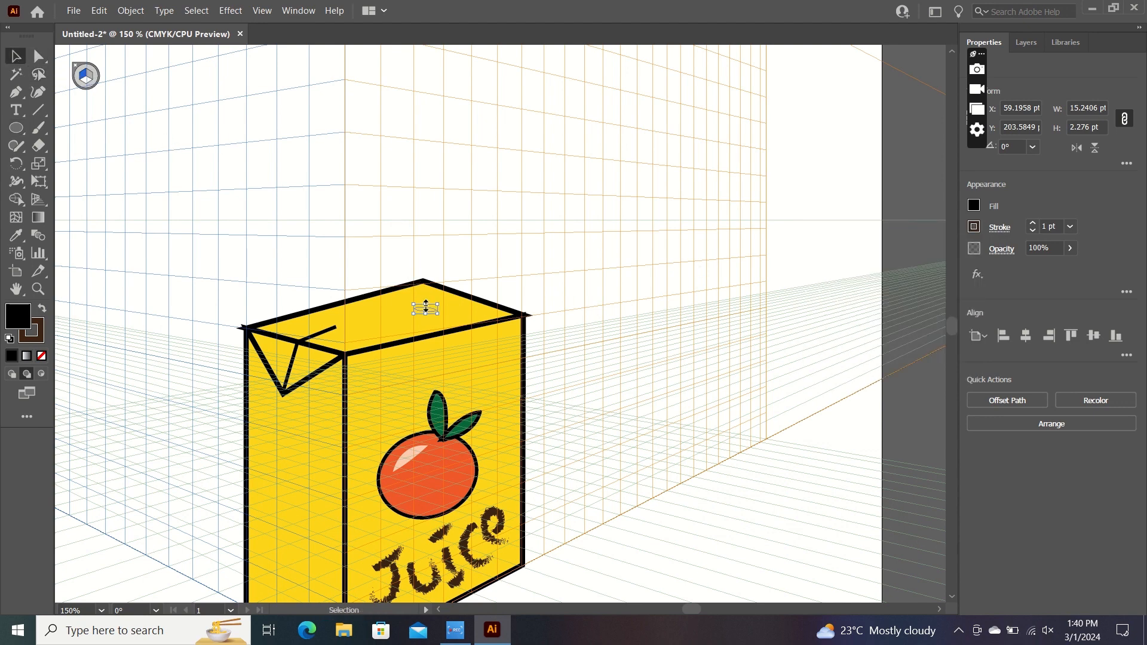
{"action": "right_click", "coordinate": [426, 312]}
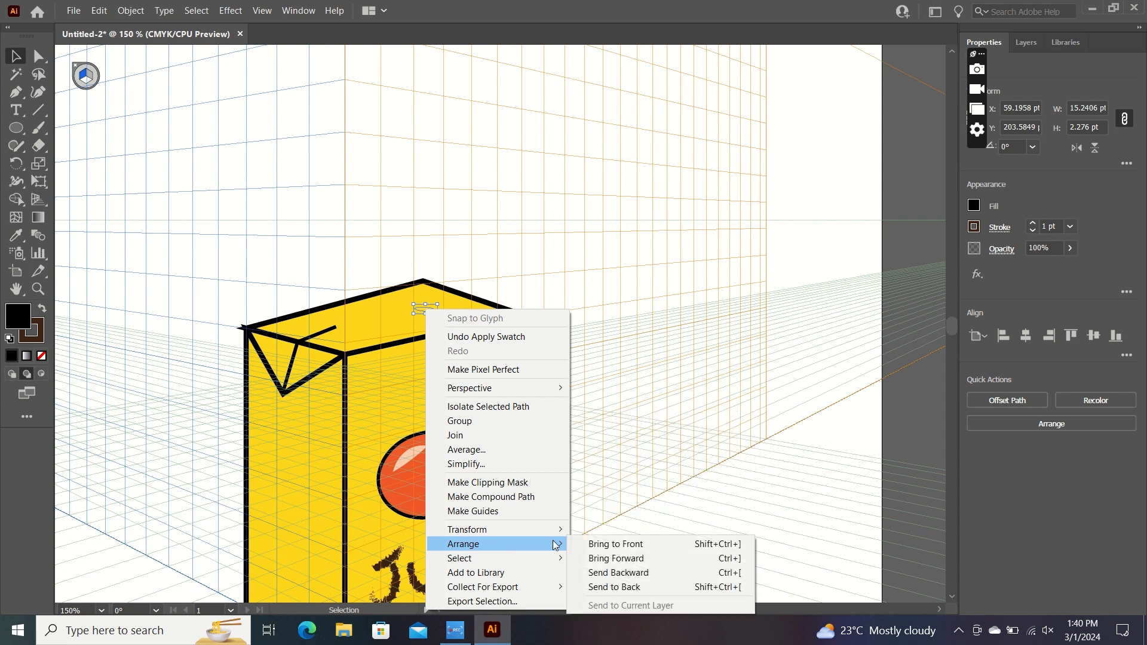
{"action": "left_click", "coordinate": [584, 544]}
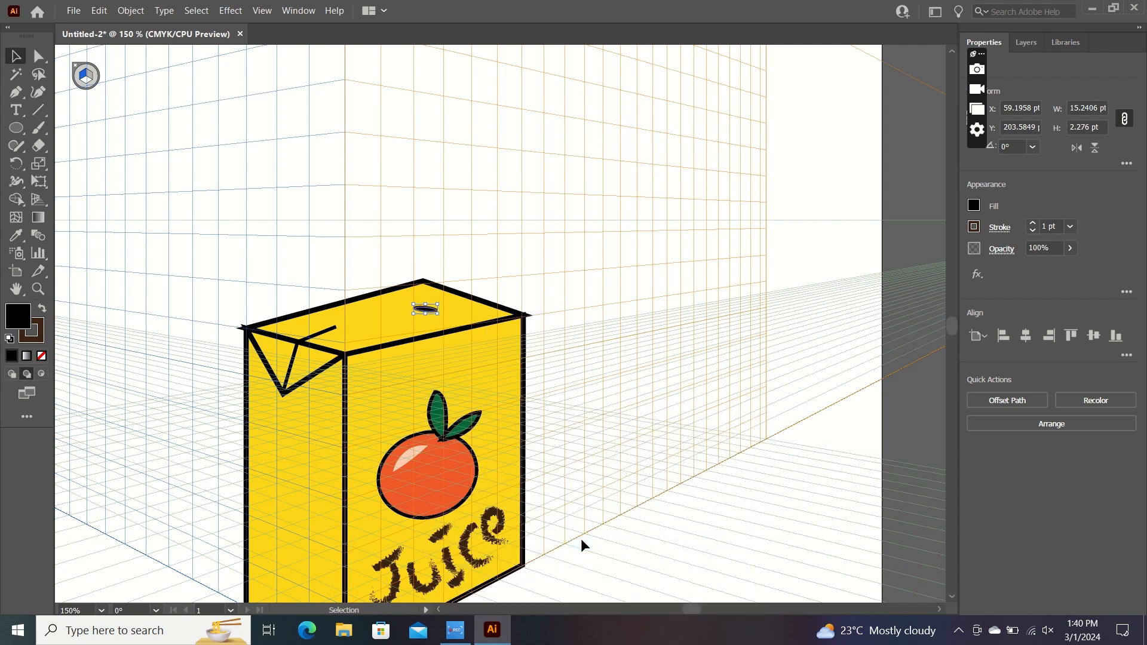
{"action": "left_click", "coordinate": [753, 284]}
Nudge the black ellipse six increments right on the box's top face
{"action": "left_click", "coordinate": [426, 310]}
{"action": "key", "text": "Right"}
{"action": "key", "text": "Right"}
{"action": "key", "text": "Right"}
{"action": "key", "text": "Right"}
{"action": "key", "text": "Right"}
{"action": "key", "text": "Right"}
Draw the straw's slanted stem rising from the black ellipse and the lower edge of its bent arm with the Pen tool
{"action": "key", "text": "p"}
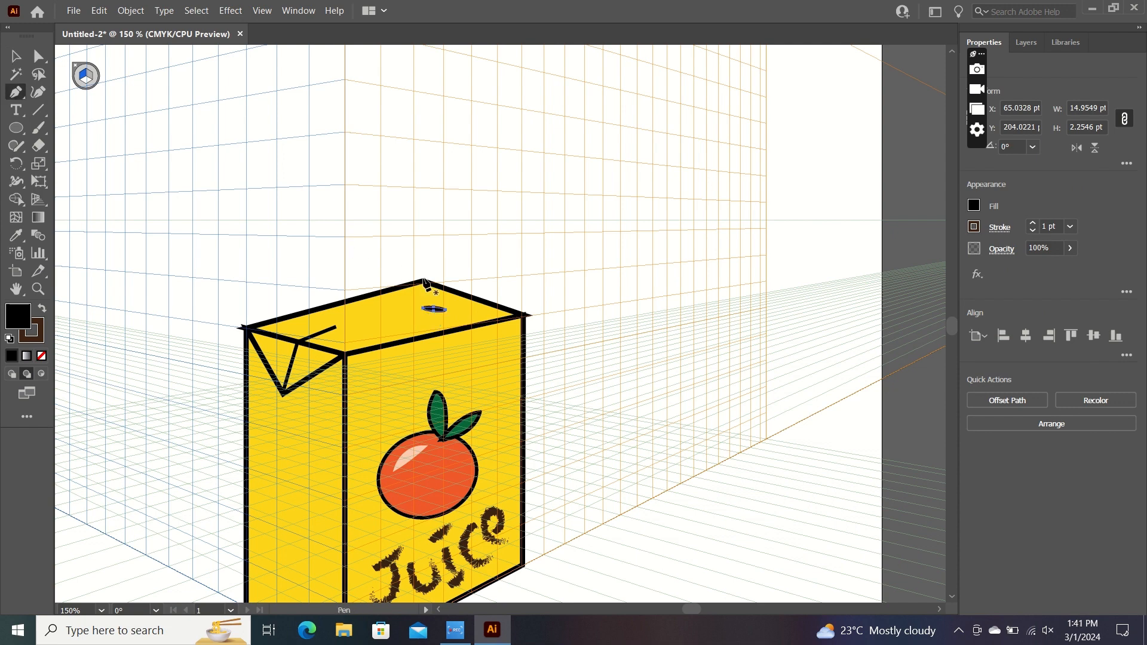
{"action": "left_click", "coordinate": [431, 309]}
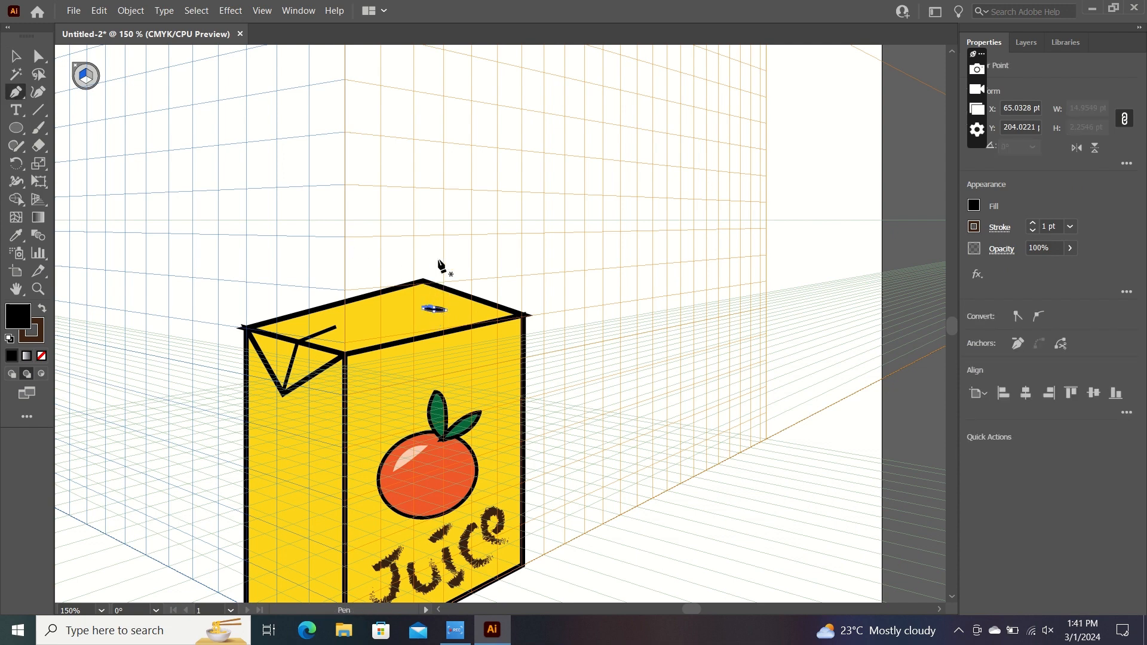
{"action": "left_click", "coordinate": [454, 189]}
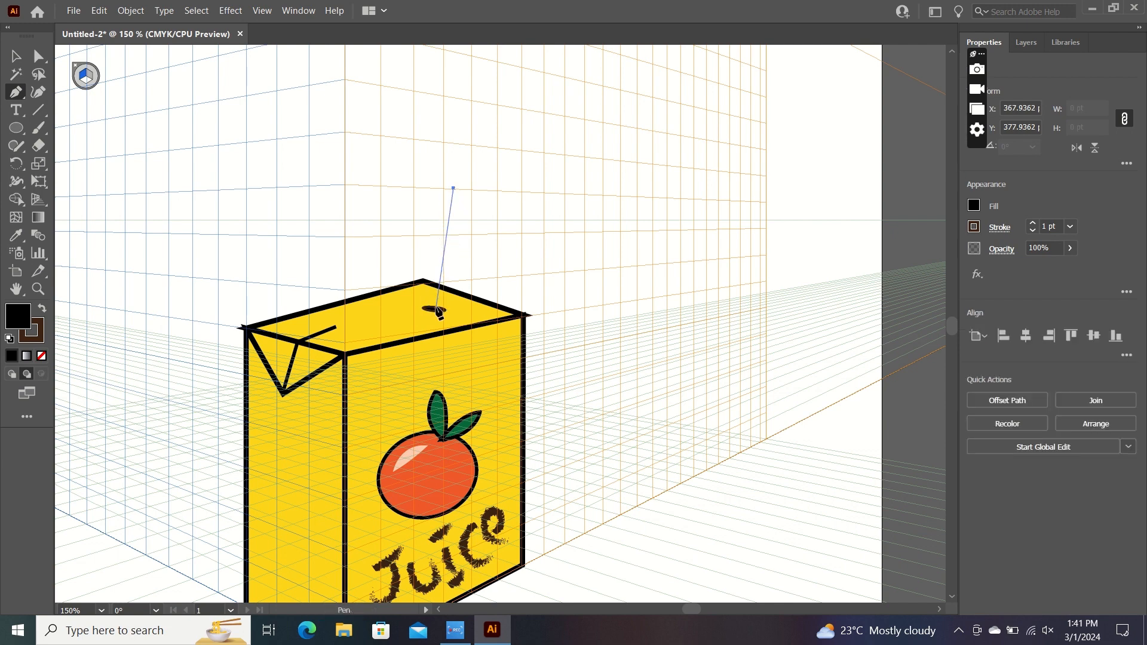
{"action": "left_click", "coordinate": [431, 307]}
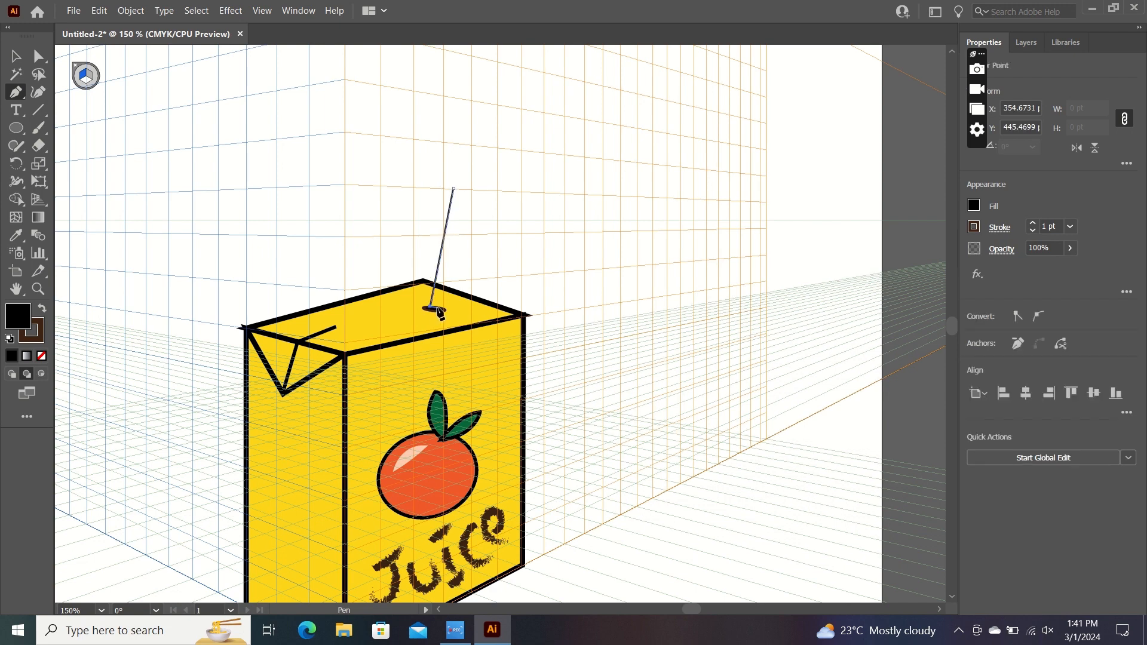
{"action": "left_click", "coordinate": [438, 308]}
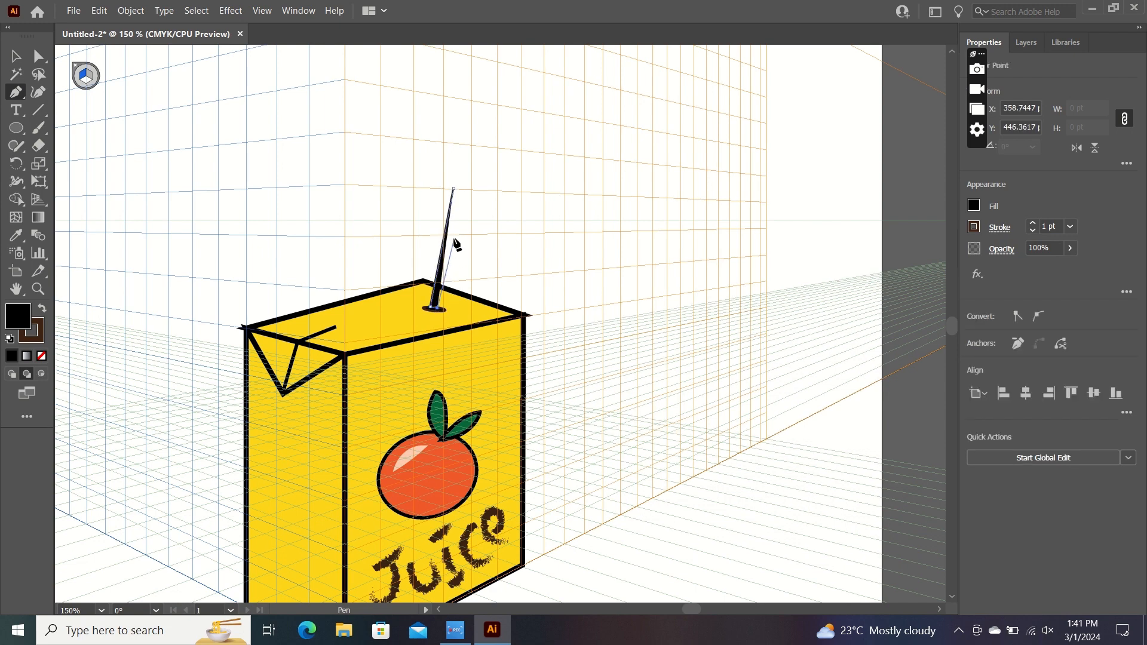
{"action": "left_click_drag", "start_coordinate": [464, 199], "coordinate": [470, 198]}
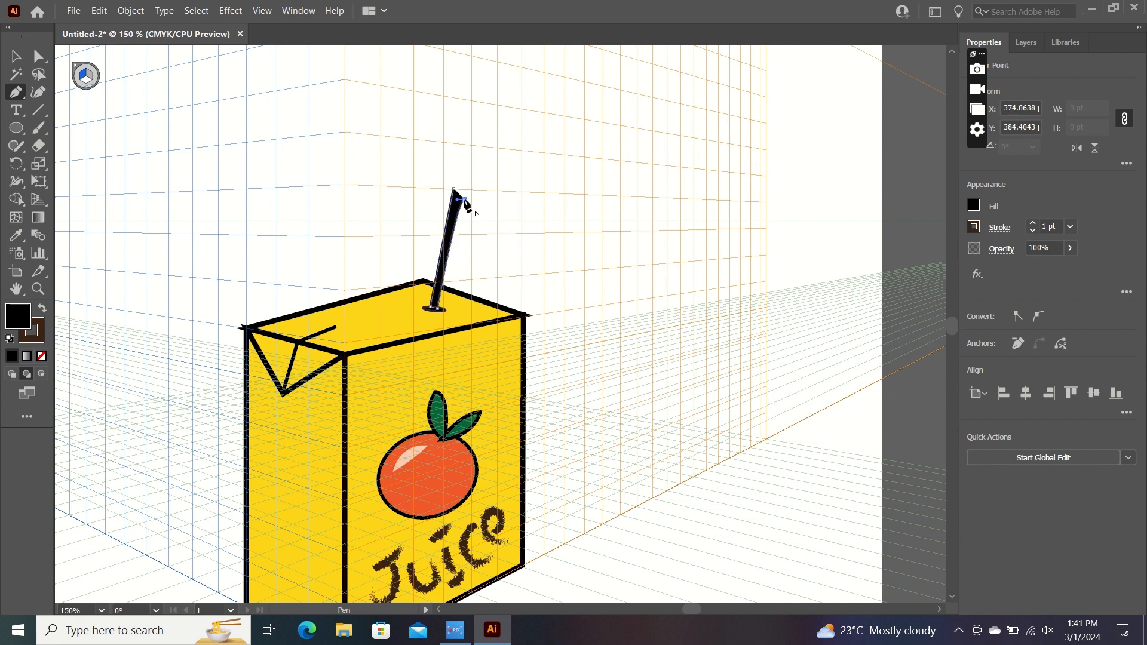
{"action": "left_click_drag", "start_coordinate": [520, 214], "coordinate": [532, 205]}
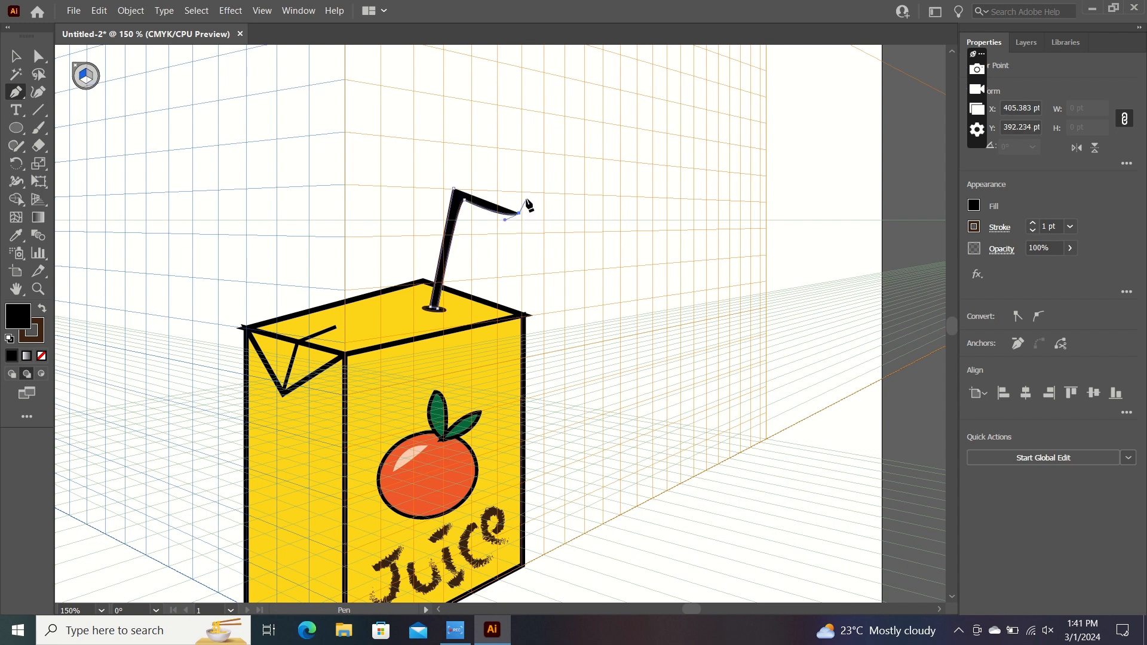
Redraw the straw's open end as a short inward curve and close the path along the arm's upper edge to the bend
{"action": "left_click_drag", "start_coordinate": [523, 200], "coordinate": [527, 214]}
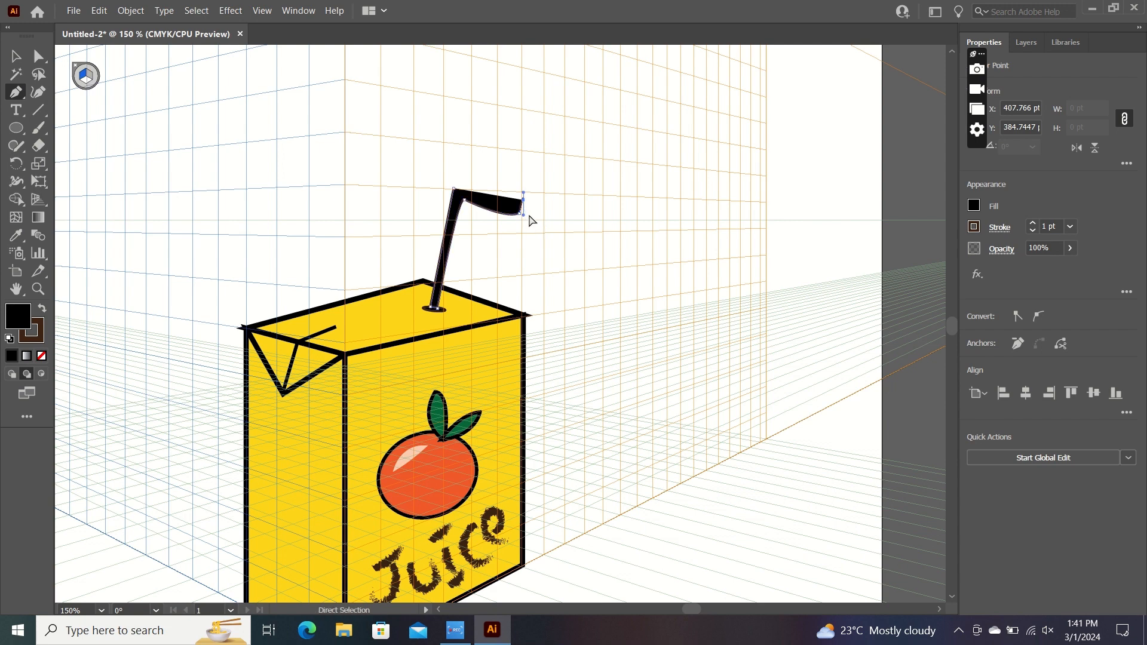
{"action": "key", "text": "ctrl+z"}
{"action": "left_click", "coordinate": [522, 213]}
{"action": "left_click", "coordinate": [521, 213]}
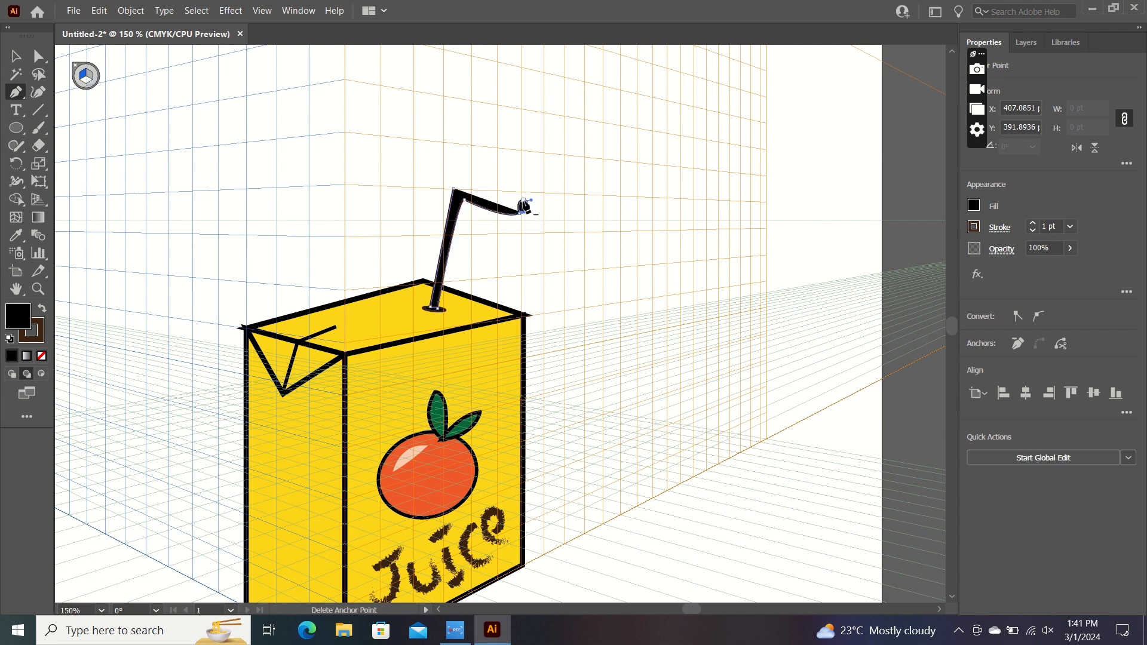
{"action": "left_click", "coordinate": [524, 202], "text": "ctrl"}
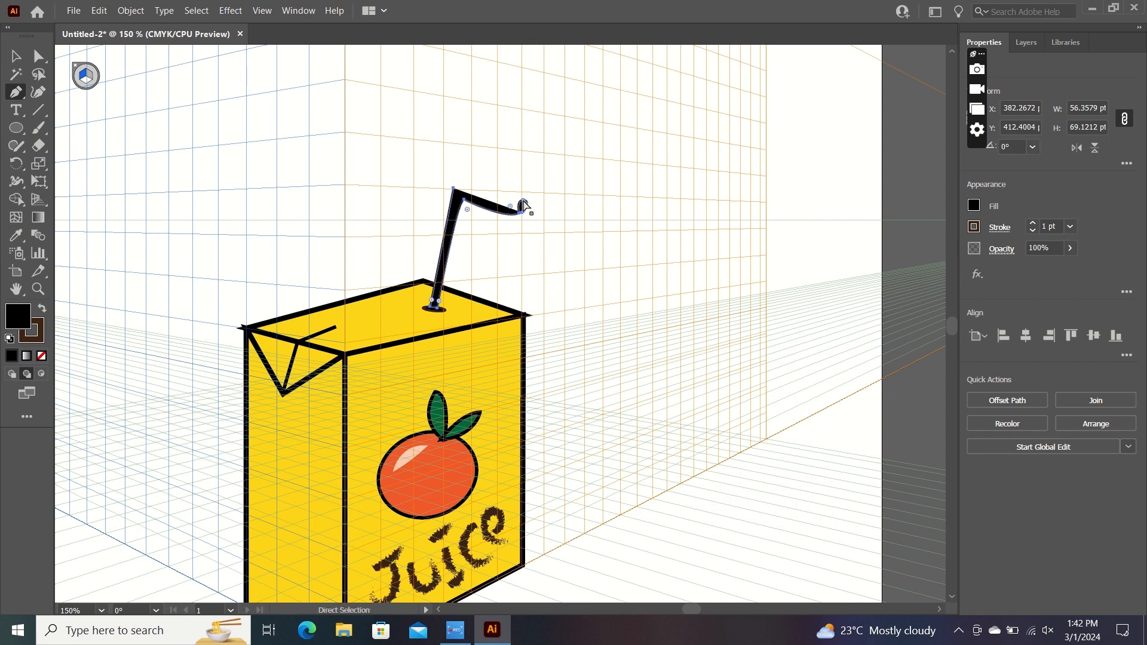
{"action": "left_click", "coordinate": [523, 203], "text": "ctrl"}
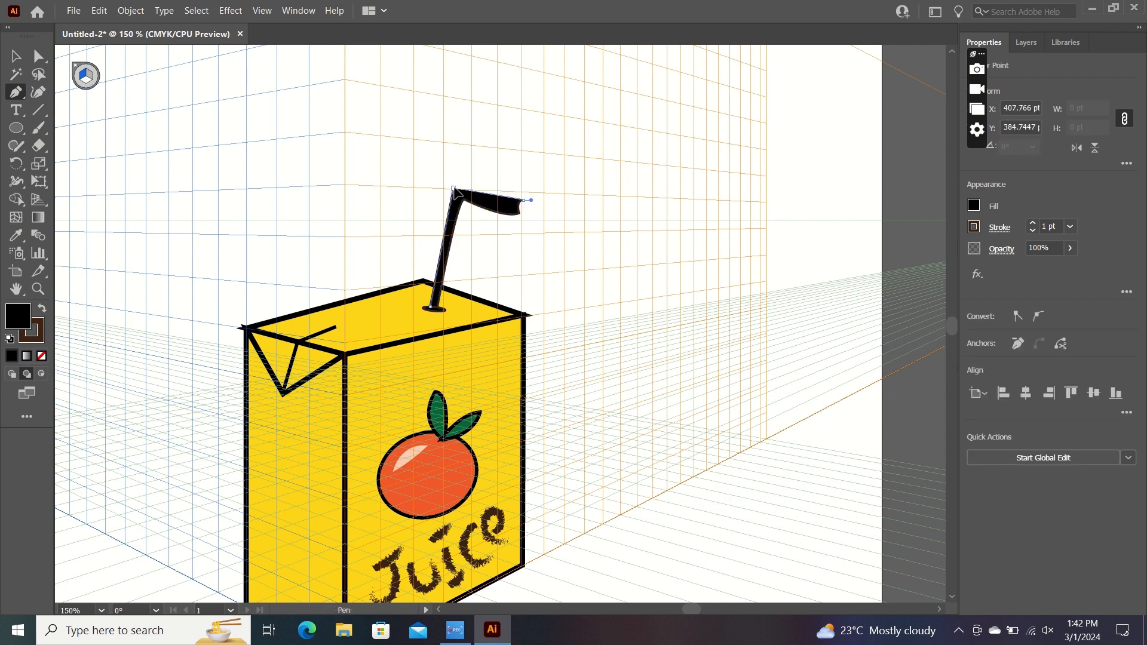
{"action": "left_click_drag", "start_coordinate": [454, 190], "coordinate": [455, 194]}
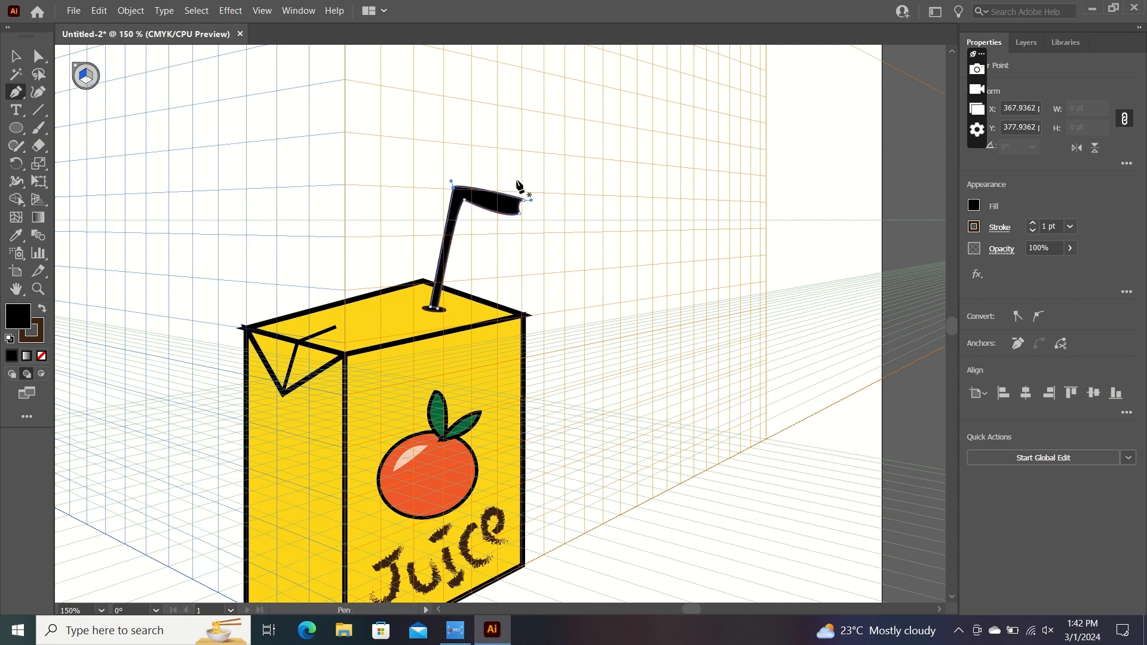
Set the straw's fill to None, keeping its 1 pt outline
{"action": "key", "text": "a"}
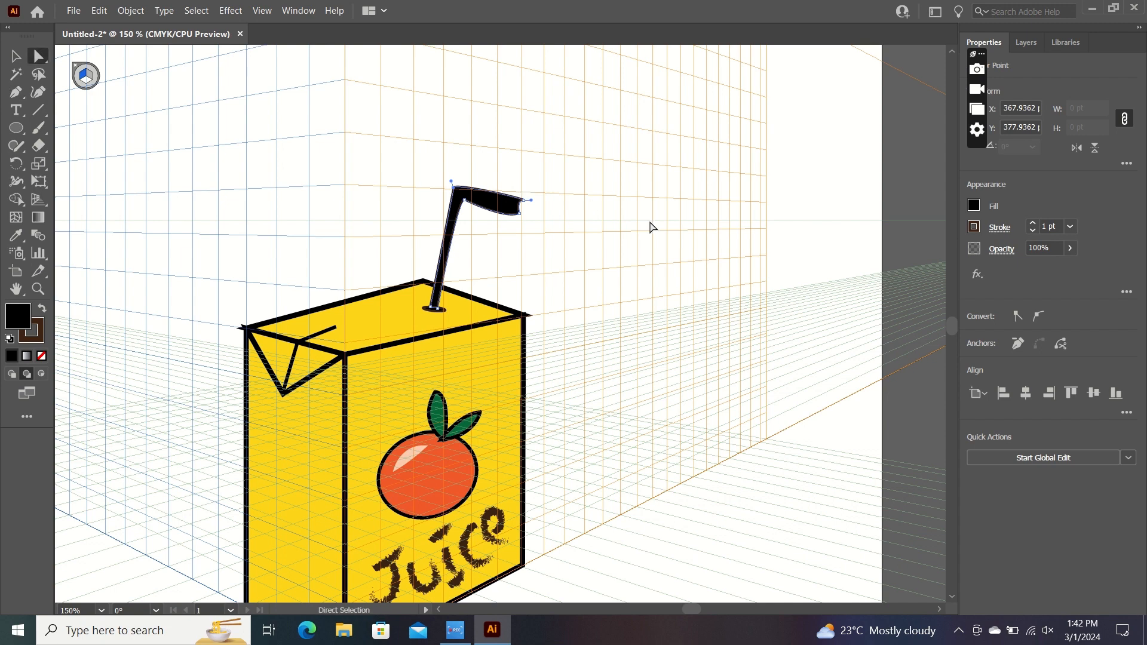
{"action": "left_click", "coordinate": [972, 206]}
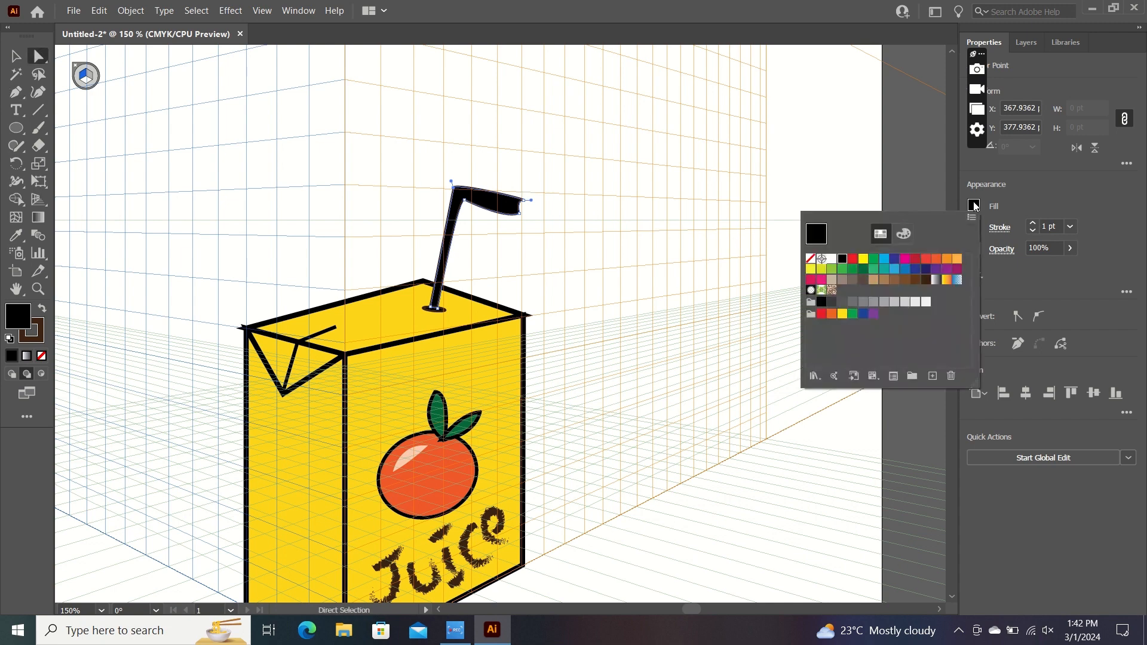
{"action": "left_click", "coordinate": [810, 261]}
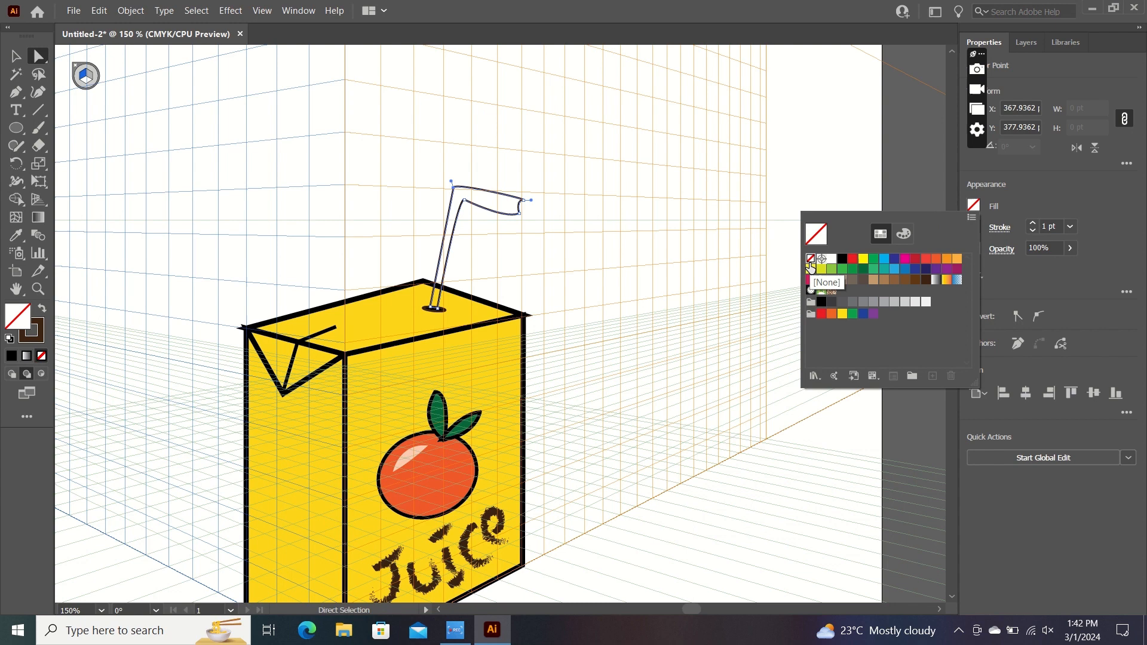
{"action": "left_click", "coordinate": [924, 181]}
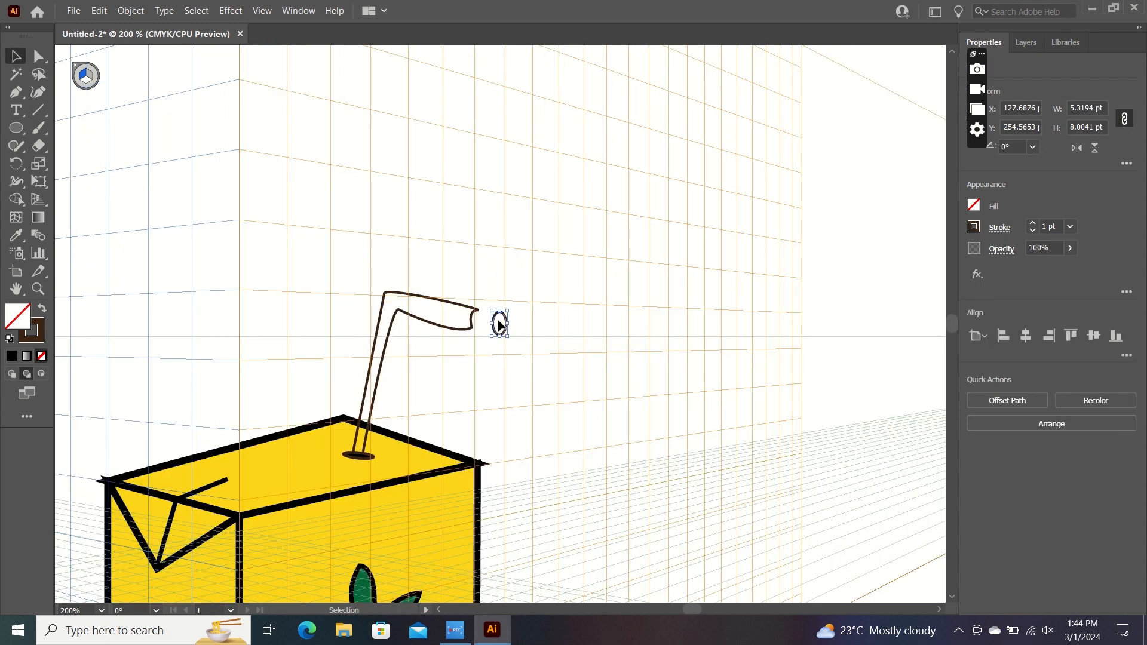
Move the small upright ellipse onto the straw's open end, nudge it one increment left, and deselect it
{"action": "left_click", "coordinate": [501, 323]}
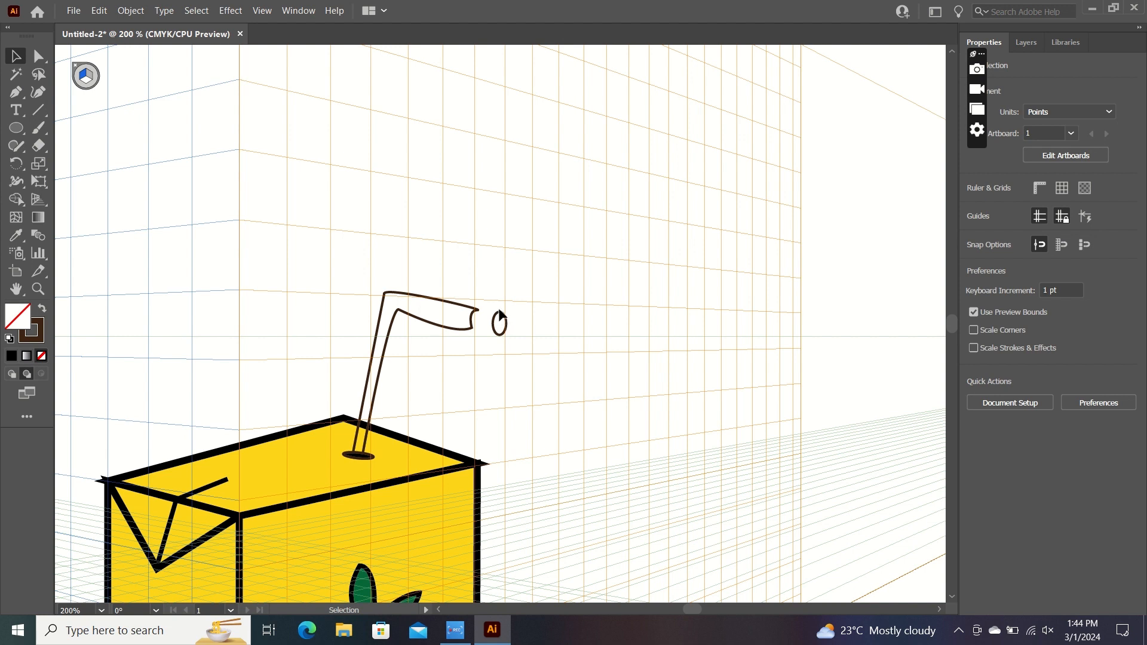
{"action": "left_click", "coordinate": [500, 319]}
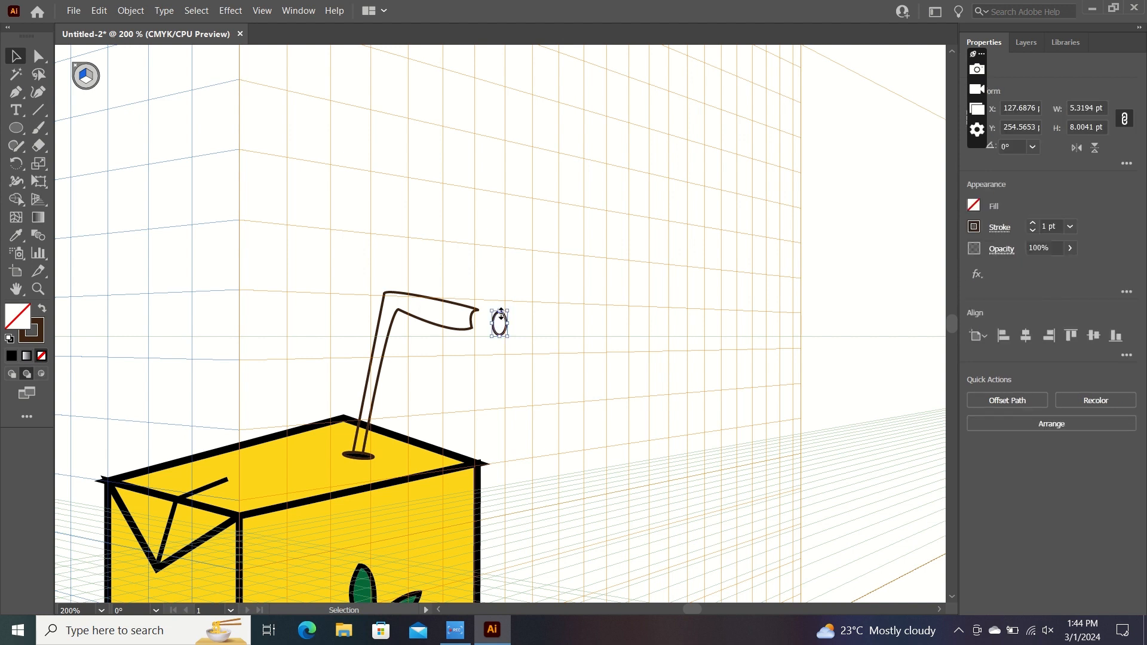
{"action": "left_click_drag", "start_coordinate": [499, 324], "coordinate": [478, 320]}
{"action": "key", "text": "Left"}
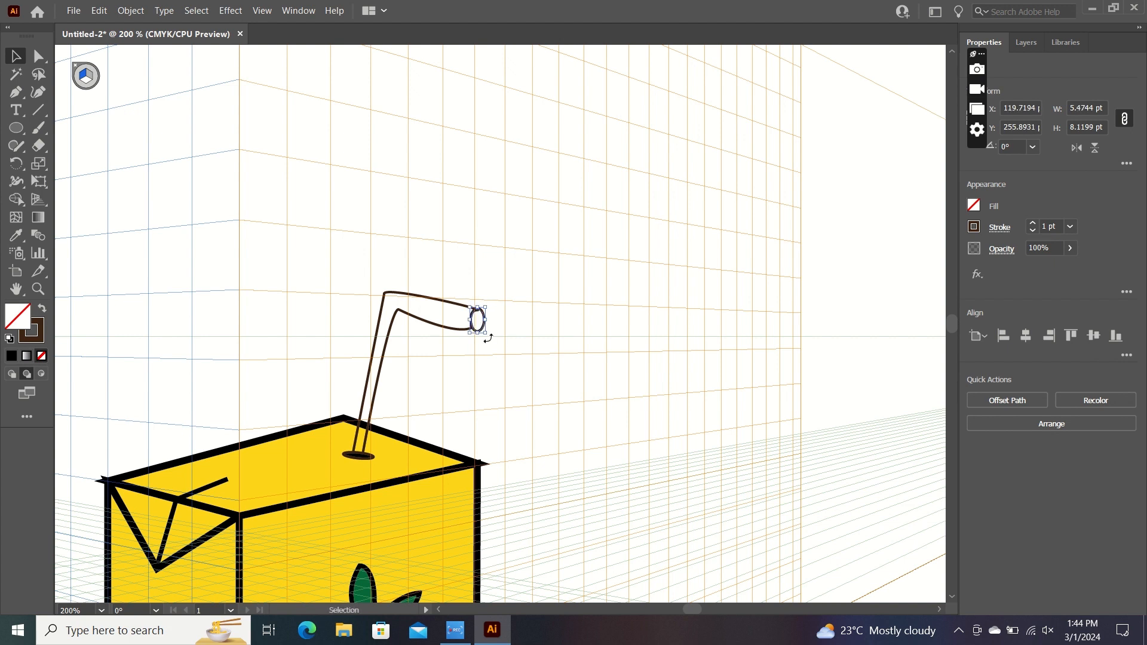
{"action": "left_click", "coordinate": [346, 240]}
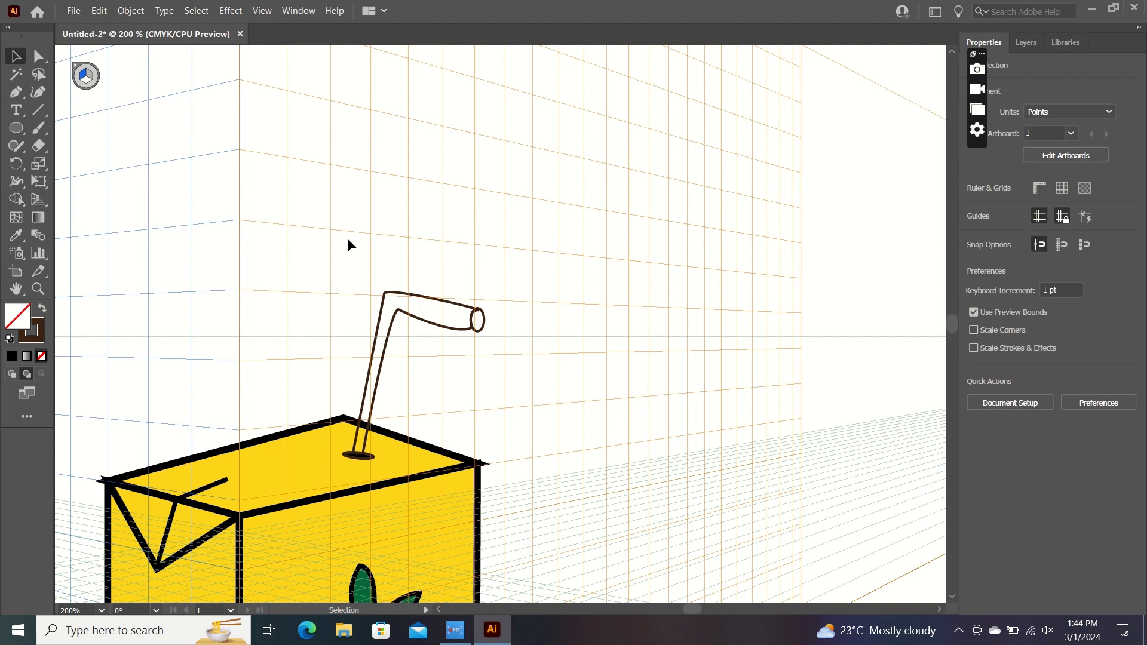
Group the straw outline with the small ellipse at its open end
{"action": "left_click_drag", "start_coordinate": [364, 286], "coordinate": [504, 337]}
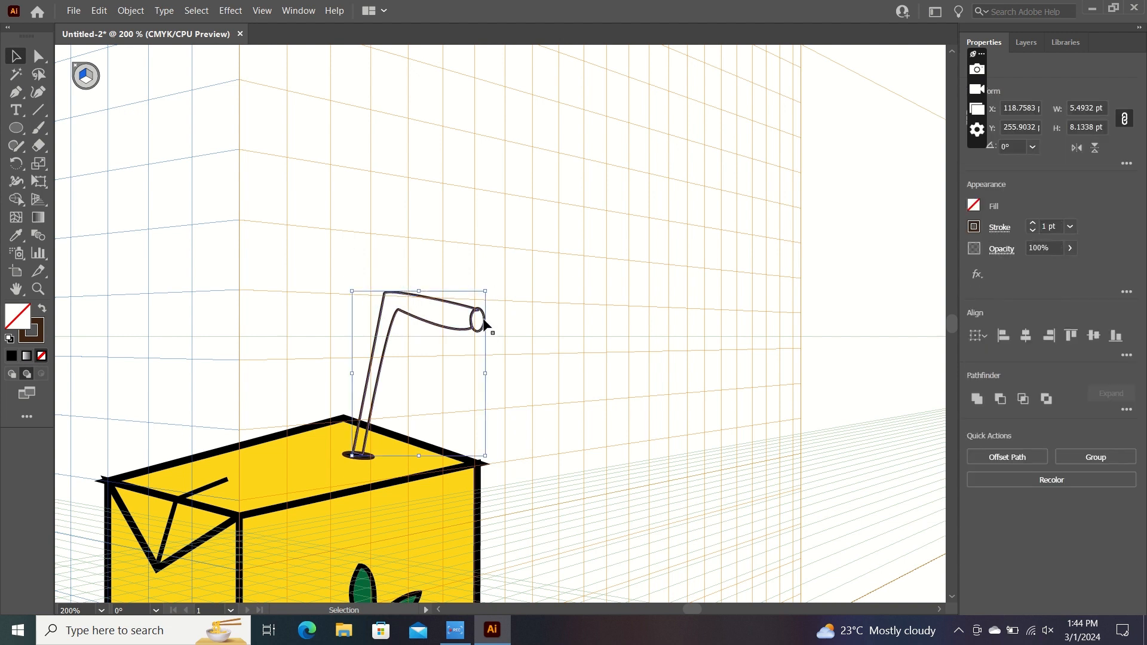
{"action": "right_click", "coordinate": [484, 323]}
{"action": "left_click", "coordinate": [522, 398]}
Fill the straw group with the Fading Sky gradient and deselect it
{"action": "left_click", "coordinate": [973, 206]}
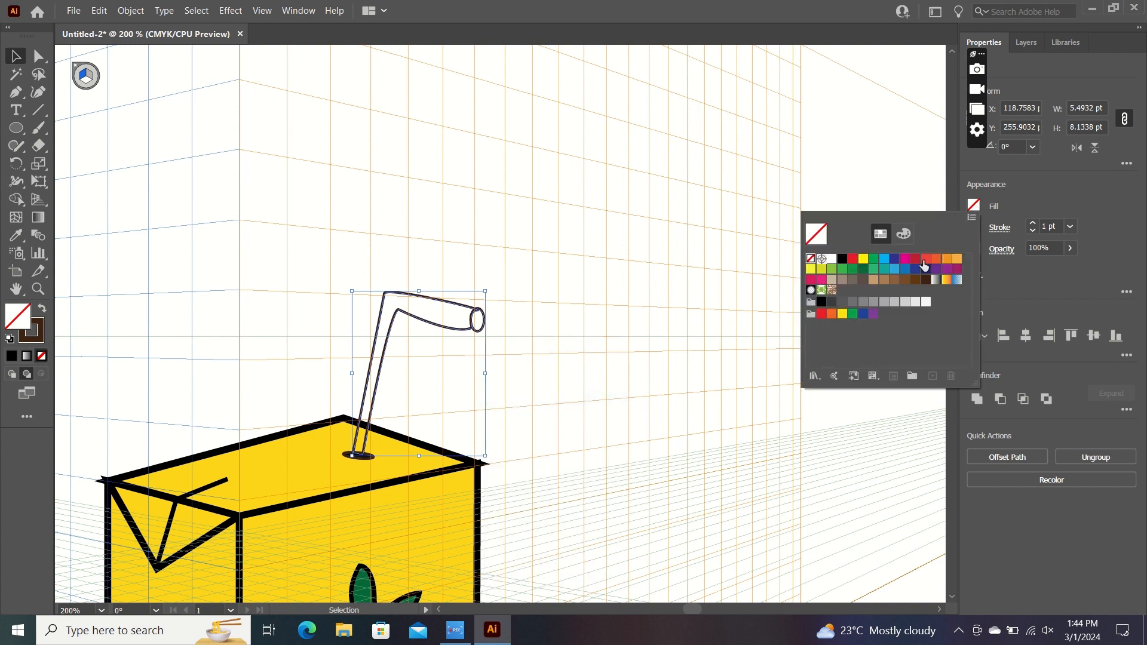
{"action": "left_click", "coordinate": [905, 269]}
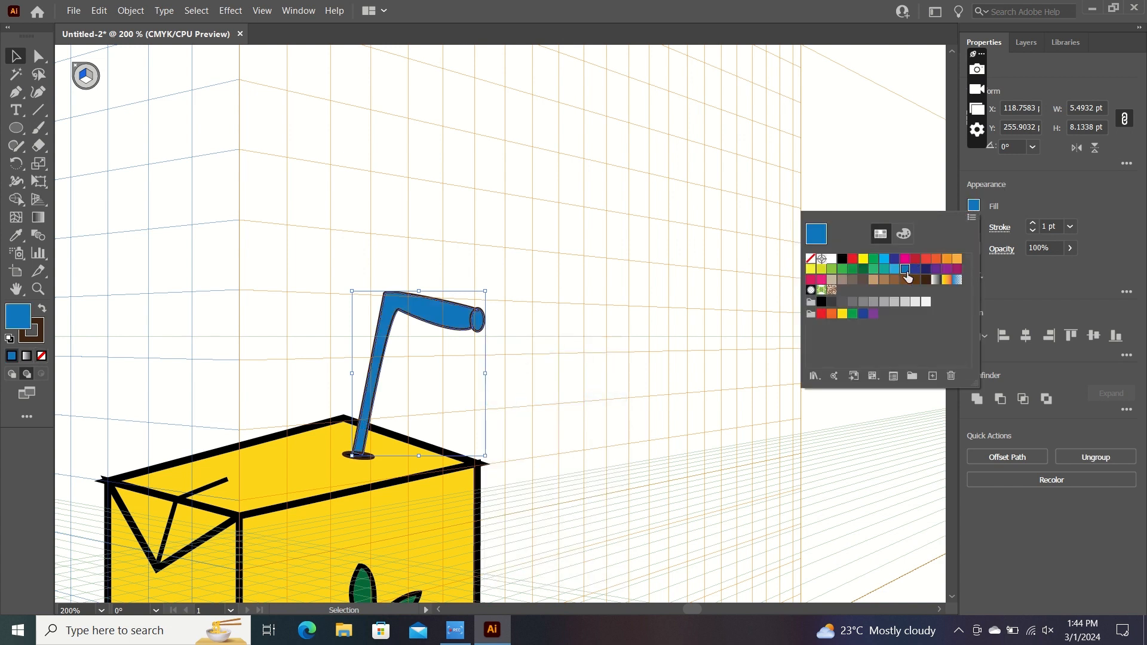
{"action": "left_click", "coordinate": [958, 280]}
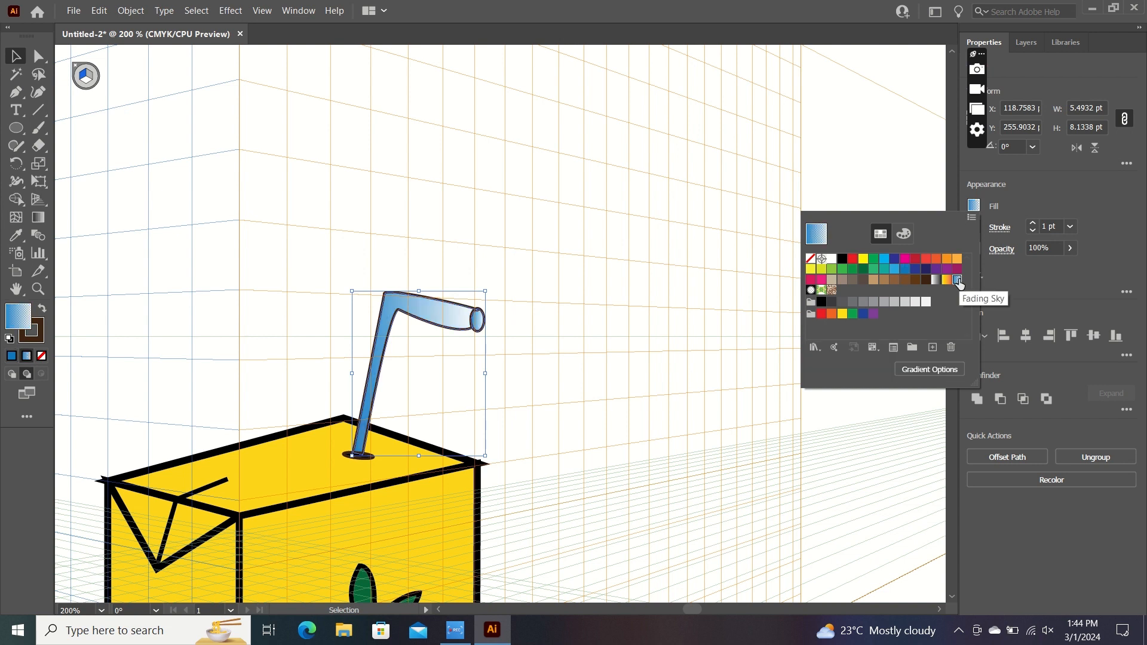
{"action": "left_click", "coordinate": [748, 333]}
{"action": "left_click", "coordinate": [747, 328]}
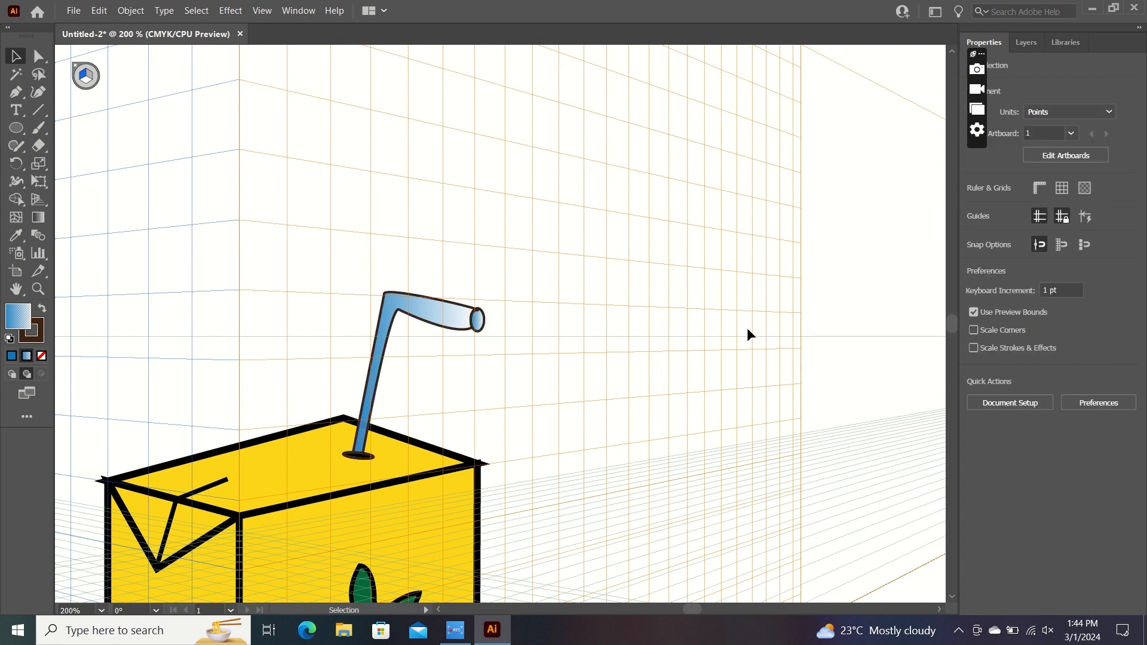
Hide the perspective grid from the artboard
{"action": "key", "text": "ctrl+0"}
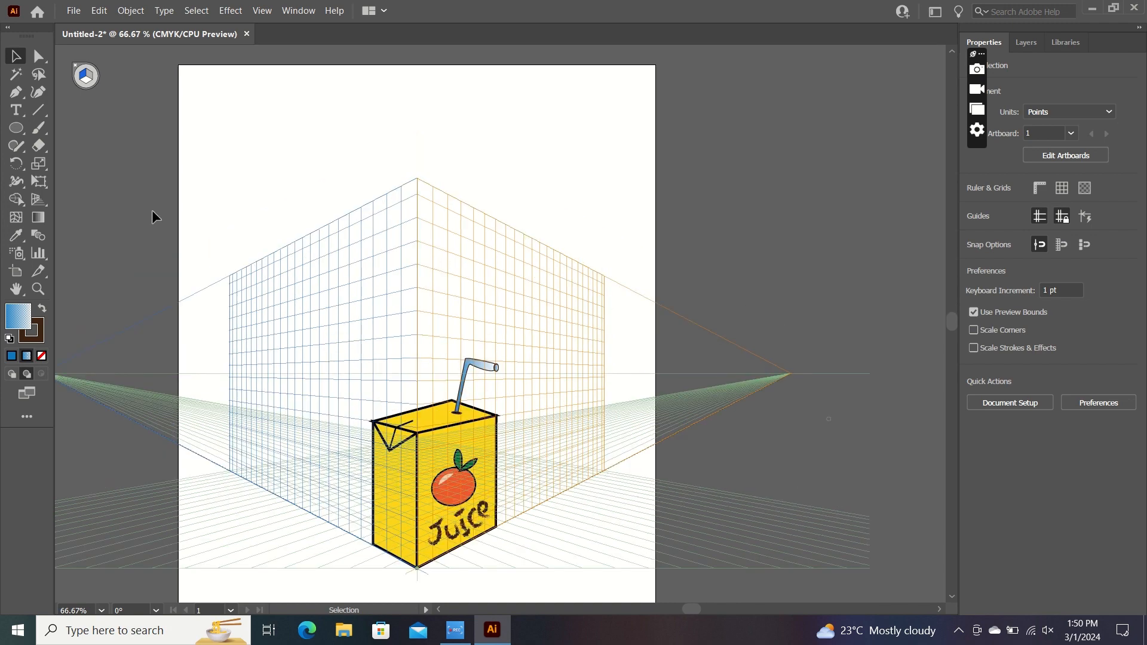
{"action": "left_click", "coordinate": [37, 201]}
{"action": "key", "text": "ctrl+shift+i"}
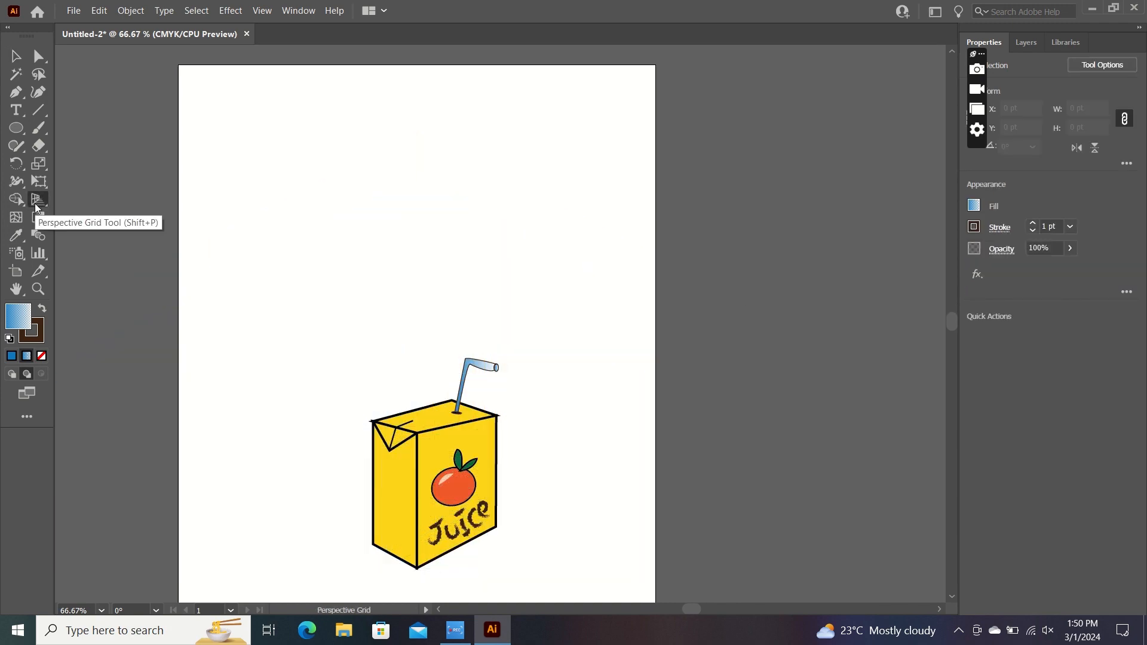
Select the entire juice box artwork, including the straw, fruit and lettering, and group it
{"action": "key", "text": "h"}
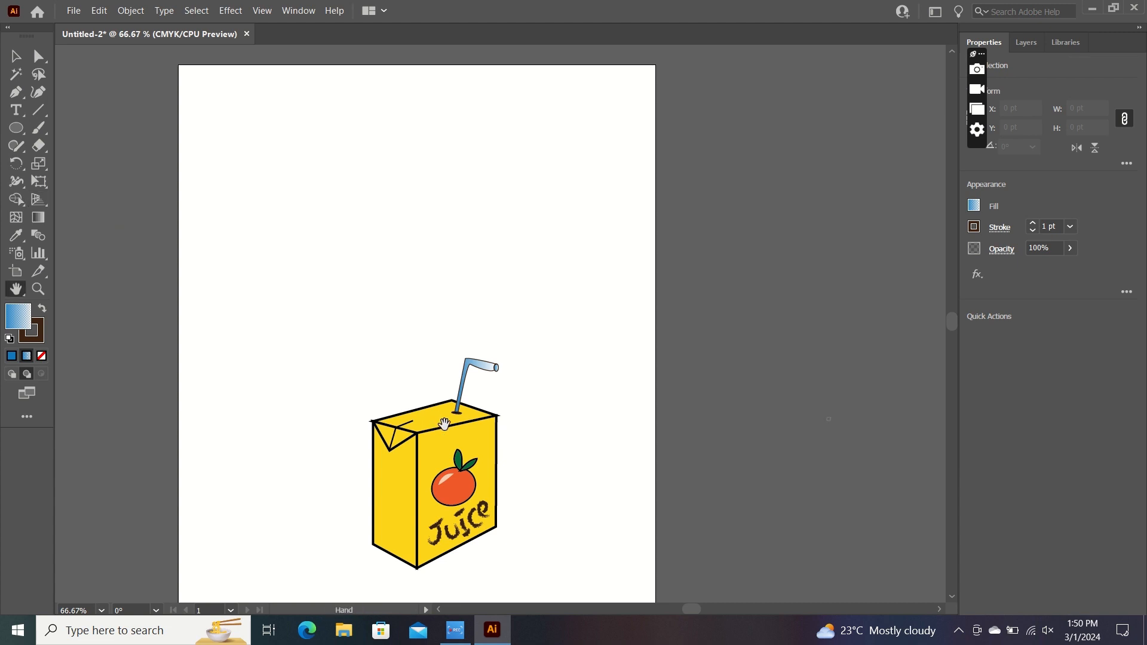
{"action": "left_click_drag", "start_coordinate": [445, 428], "coordinate": [429, 353]}
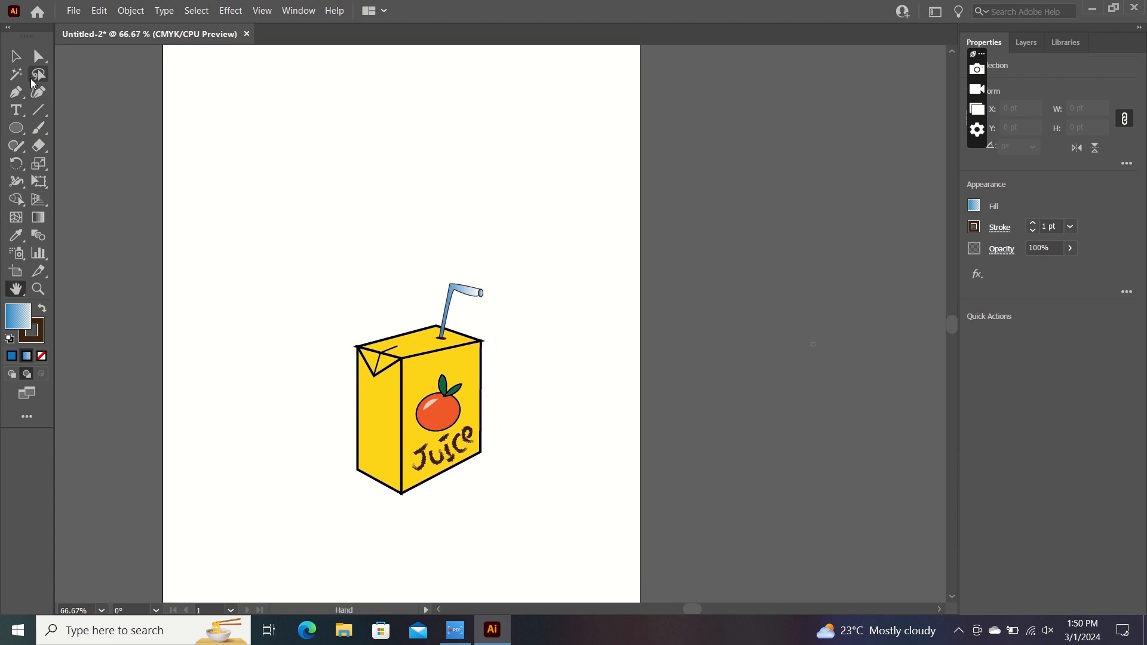
{"action": "left_click", "coordinate": [25, 55]}
{"action": "left_click_drag", "start_coordinate": [326, 253], "coordinate": [526, 500]}
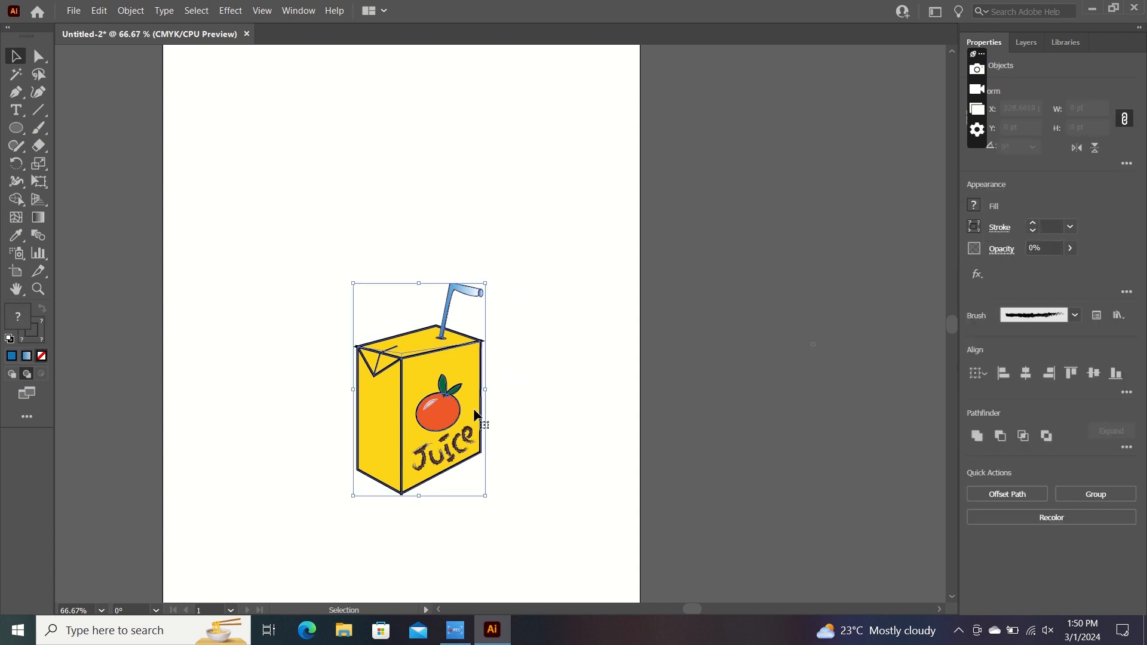
{"action": "right_click", "coordinate": [467, 342]}
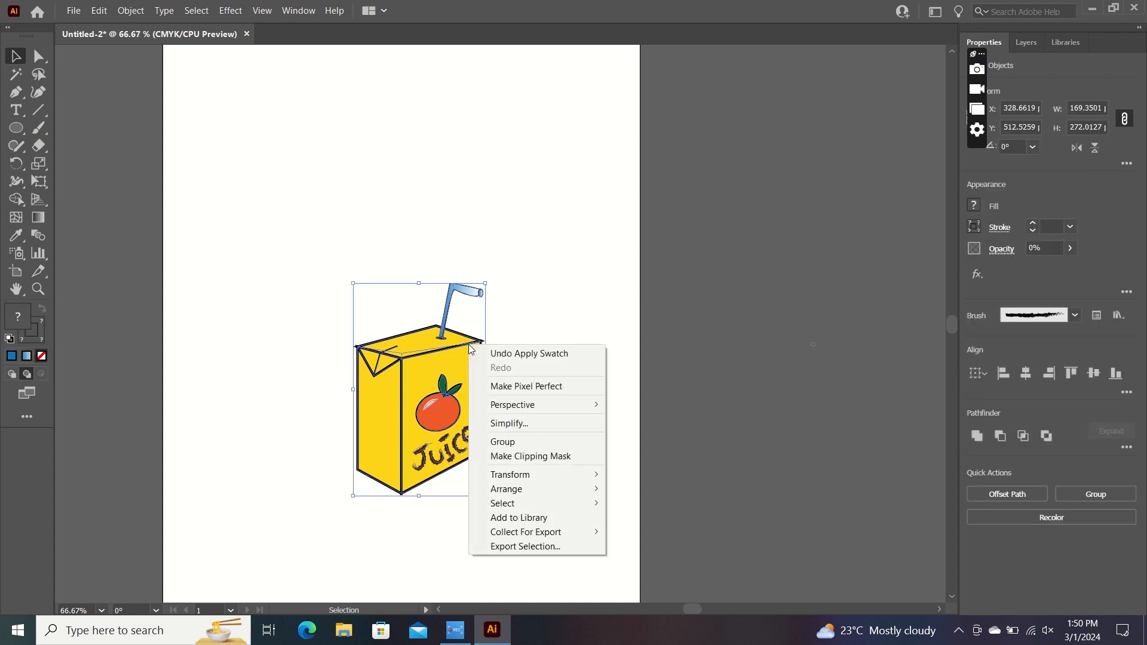
{"action": "left_click", "coordinate": [528, 440]}
Enlarge the juice box group to nearly twice its size, move it to about the middle of the artboard, and deselect it
{"action": "key", "text": "ctrl+minus"}
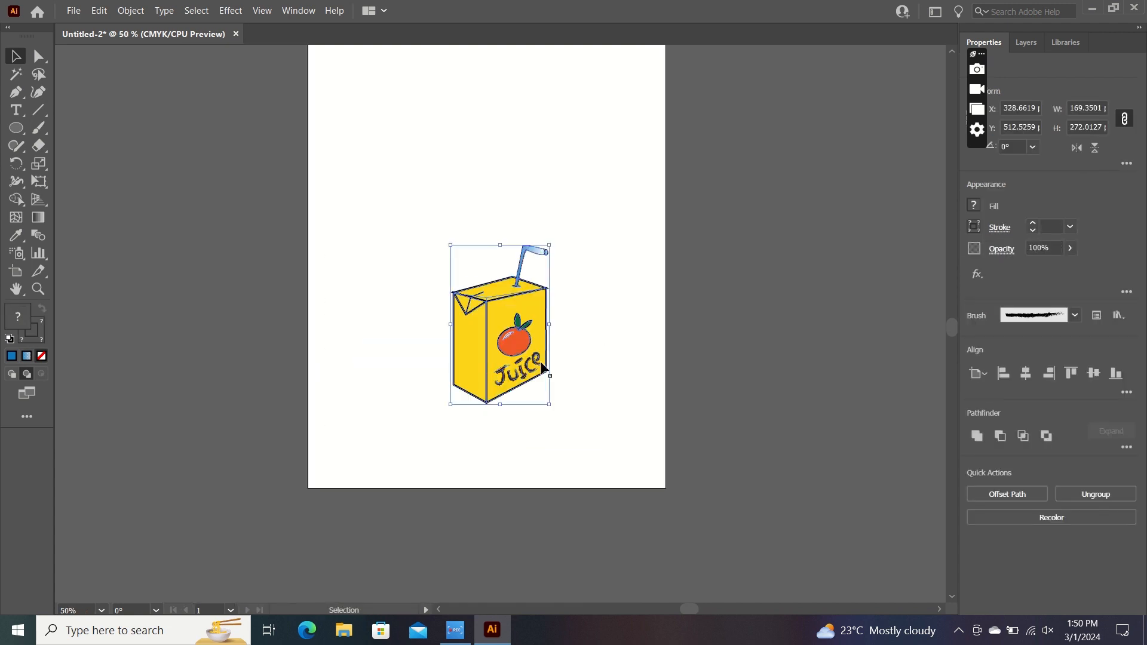
{"action": "key", "text": "h"}
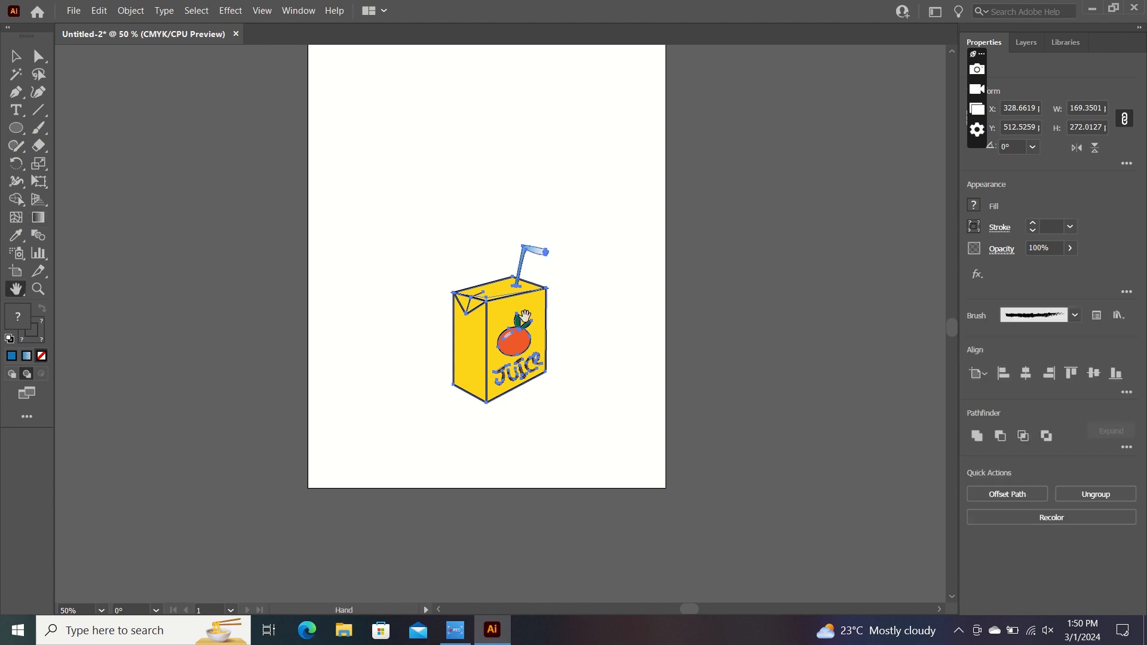
{"action": "left_click_drag", "start_coordinate": [519, 236], "coordinate": [497, 315]}
{"action": "key", "text": "v"}
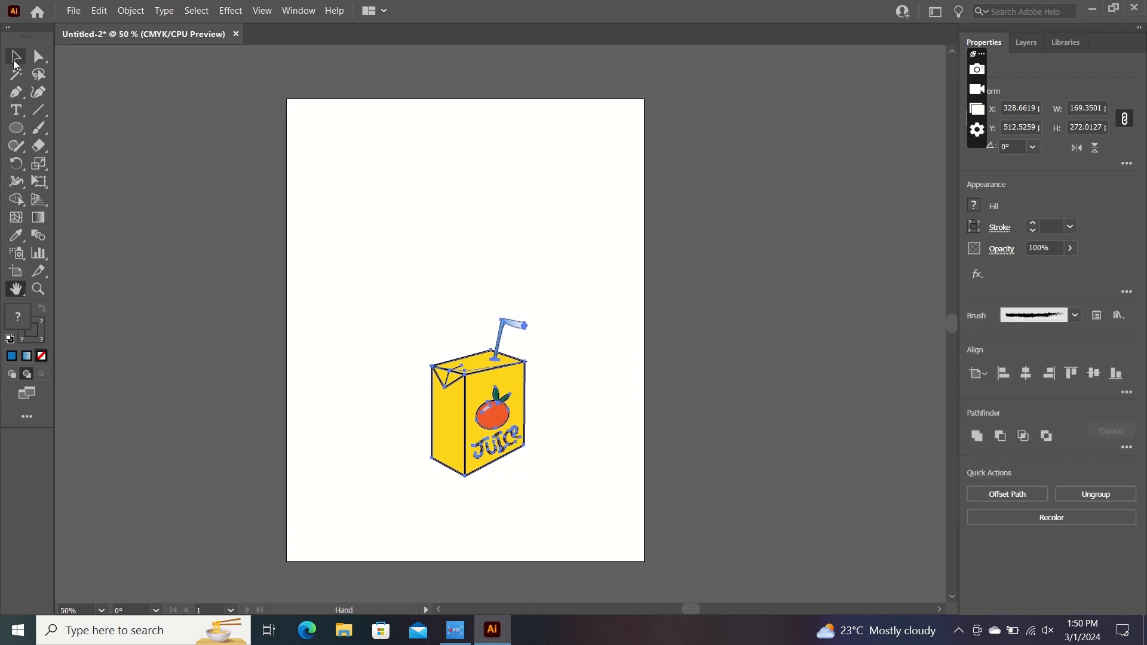
{"action": "left_click_drag", "start_coordinate": [529, 478], "coordinate": [596, 530]}
{"action": "left_click_drag", "start_coordinate": [551, 433], "coordinate": [570, 511]}
{"action": "left_click_drag", "start_coordinate": [519, 409], "coordinate": [505, 376]}
{"action": "left_click", "coordinate": [582, 292]}
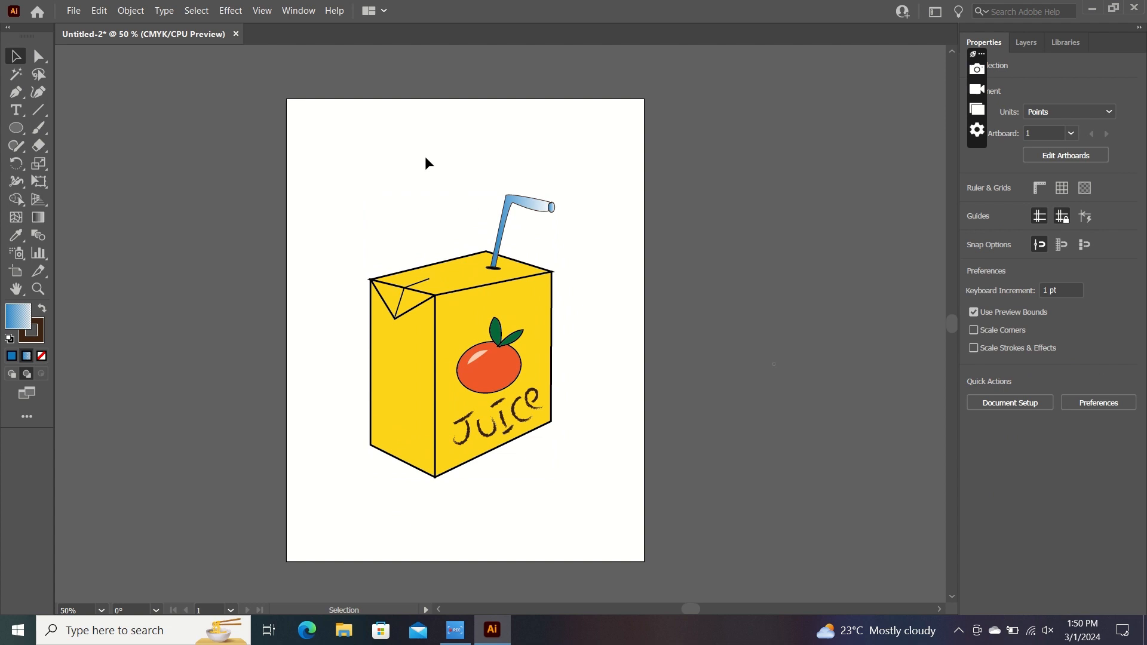
Draw a background rectangle of about 613 by 792 pt covering the artboard and fill it with the Orange, Yellow gradient
{"action": "left_click", "coordinate": [17, 129]}
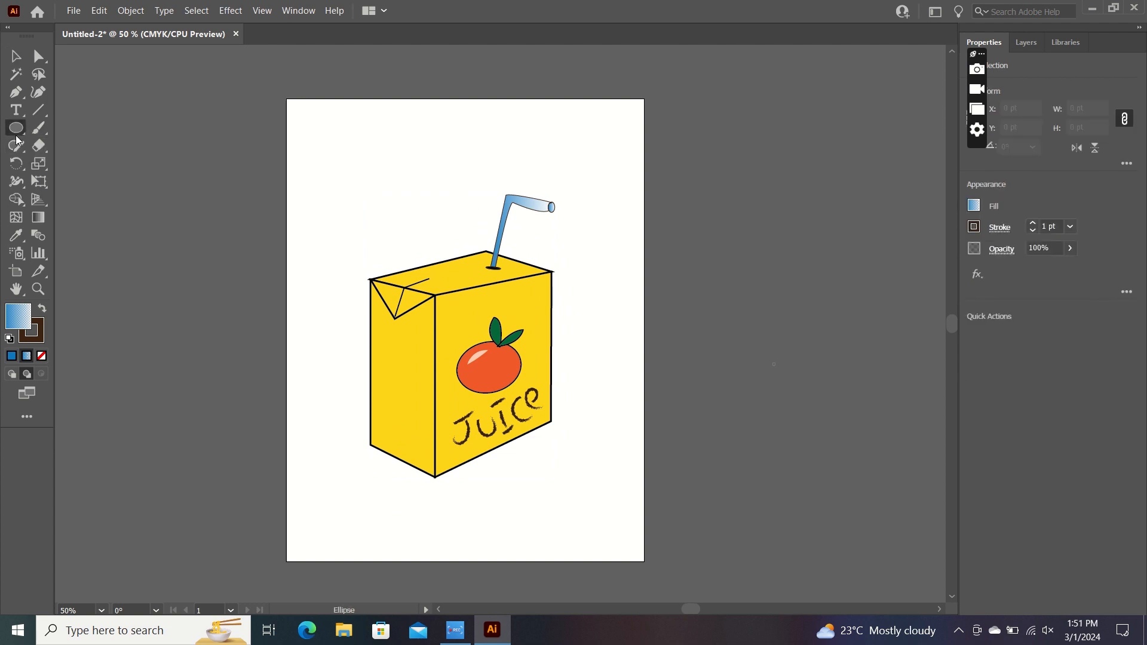
{"action": "left_click", "coordinate": [21, 136]}
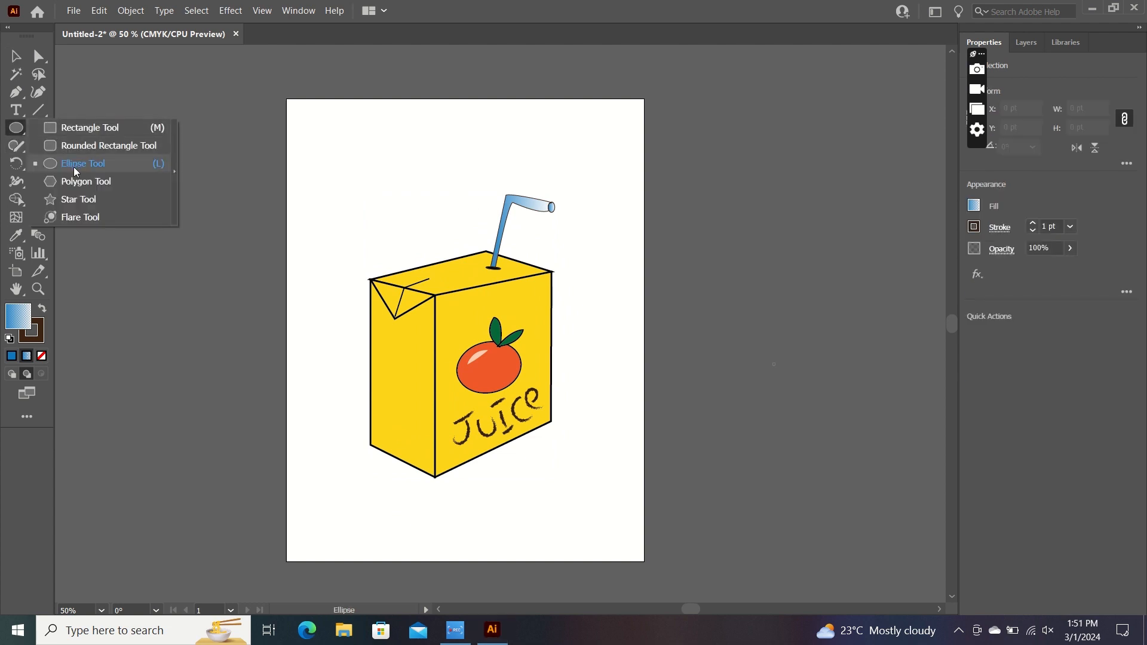
{"action": "left_click", "coordinate": [102, 130]}
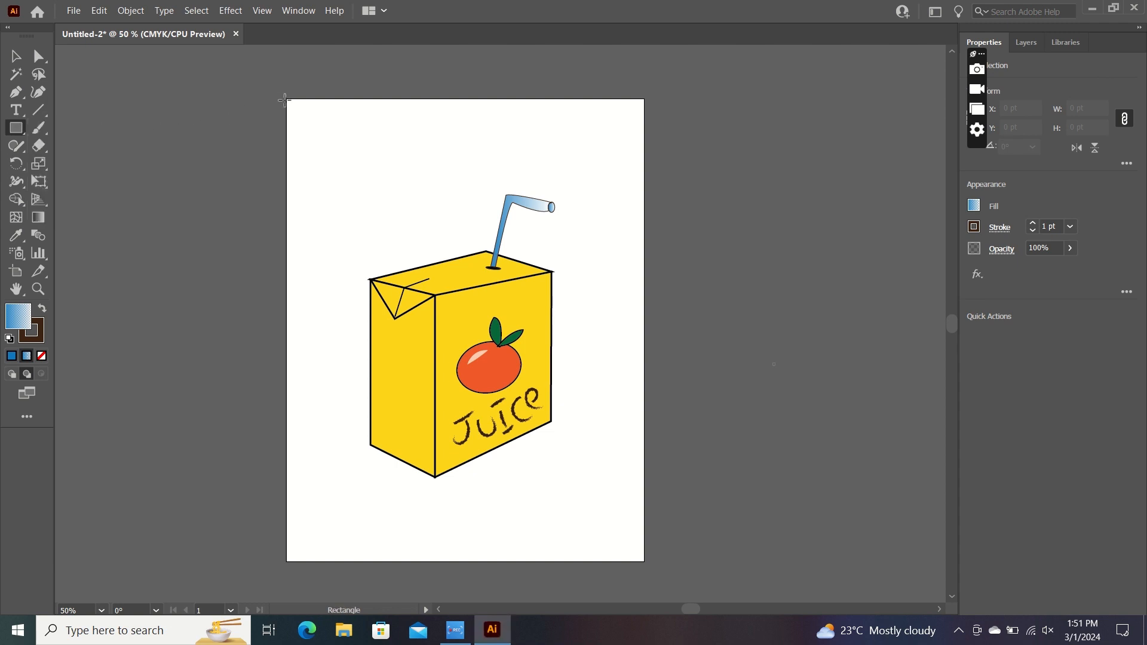
{"action": "left_click_drag", "start_coordinate": [285, 99], "coordinate": [645, 562]}
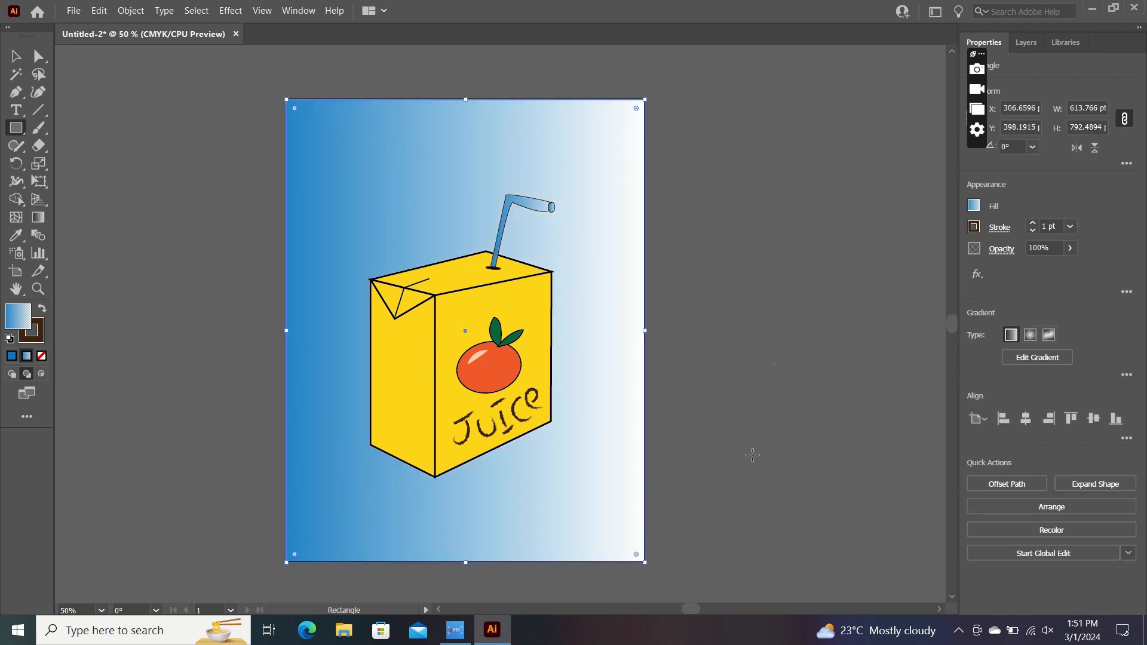
{"action": "left_click", "coordinate": [974, 206]}
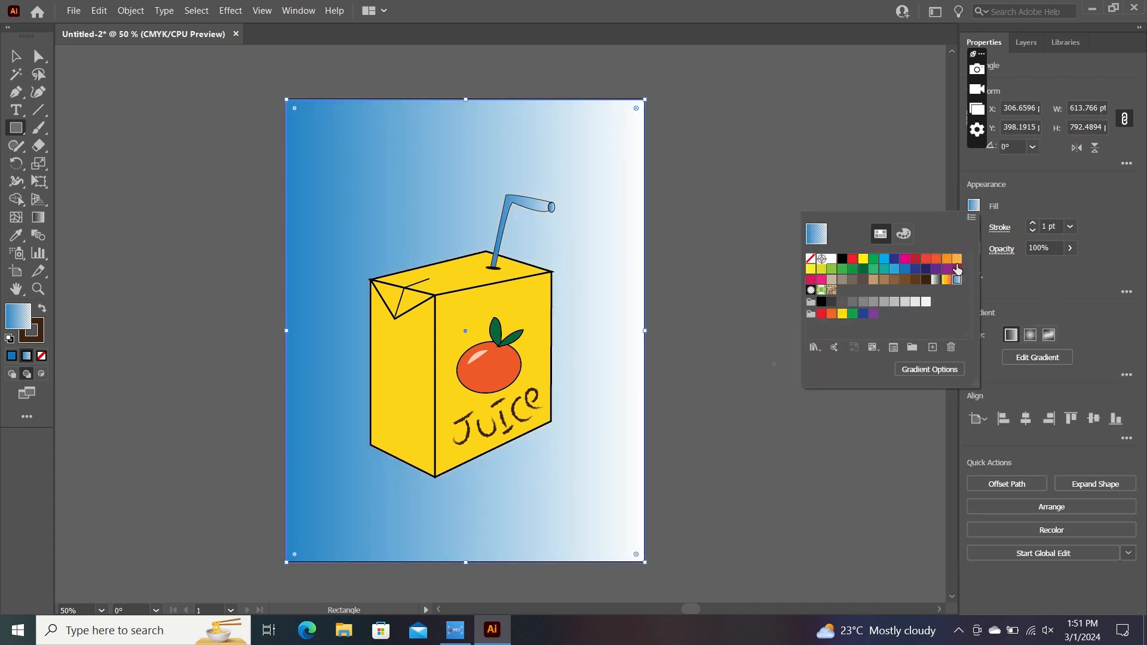
{"action": "left_click", "coordinate": [947, 281]}
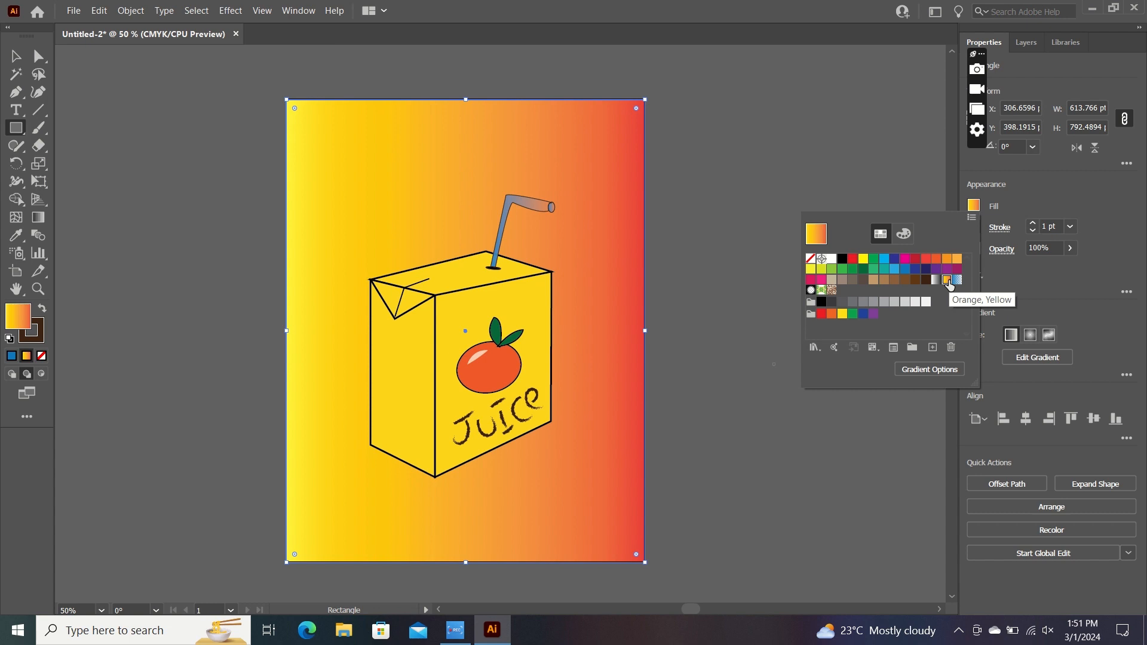
{"action": "left_click", "coordinate": [770, 416]}
{"action": "left_click", "coordinate": [688, 169]}
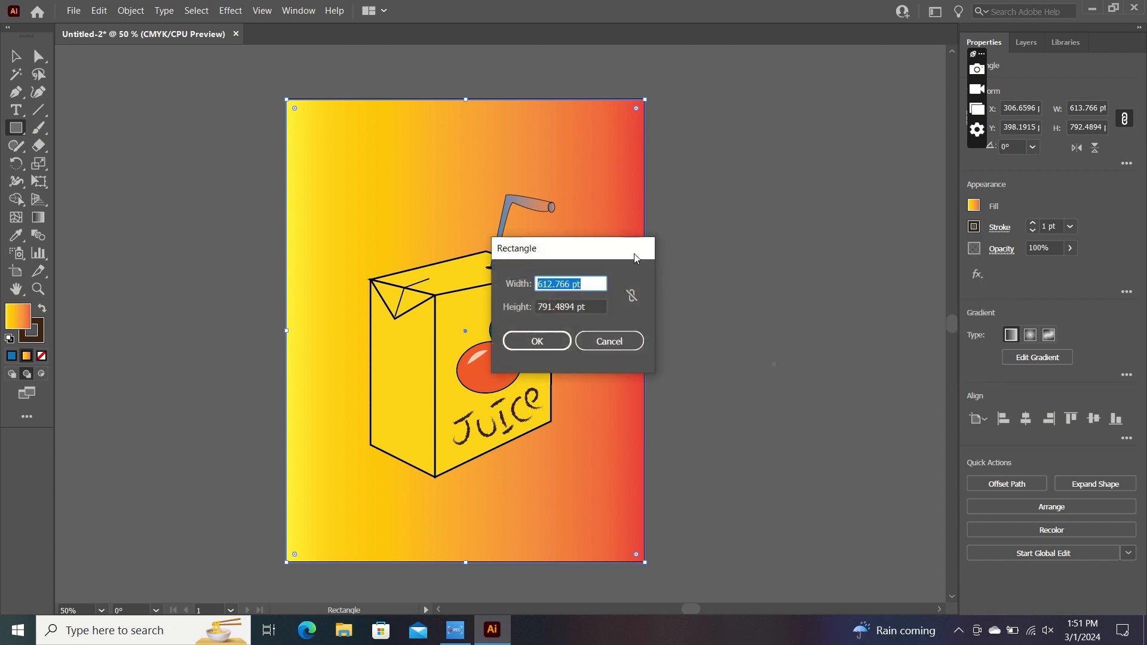
{"action": "left_click", "coordinate": [538, 339]}
{"action": "key", "text": "Delete"}
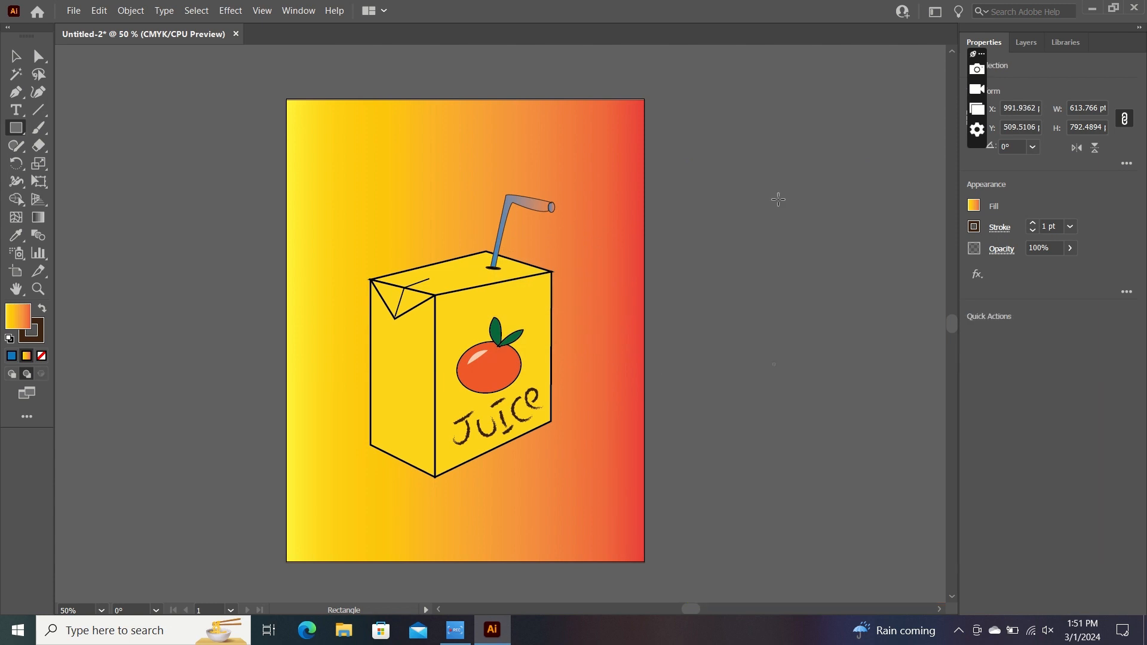
Stretch the background rectangle's upper edge slightly to cover the gap at the top of the artboard, making it about 795 pt high
{"action": "left_click", "coordinate": [15, 56]}
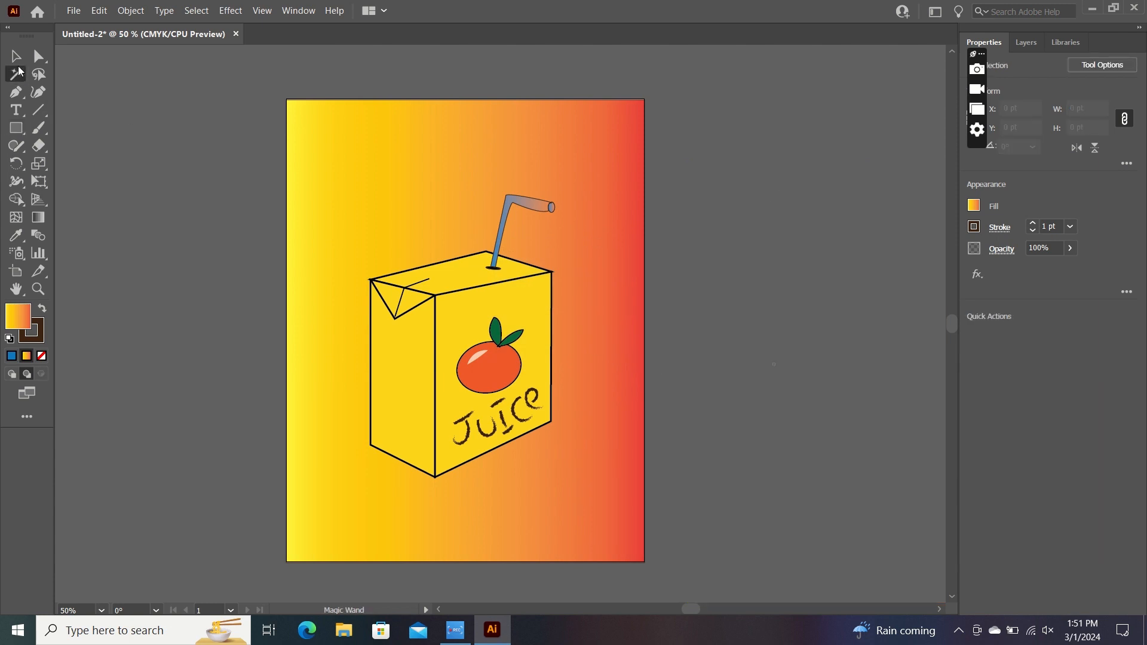
{"action": "key", "text": "ctrl+equal"}
{"action": "key", "text": "ctrl+equal"}
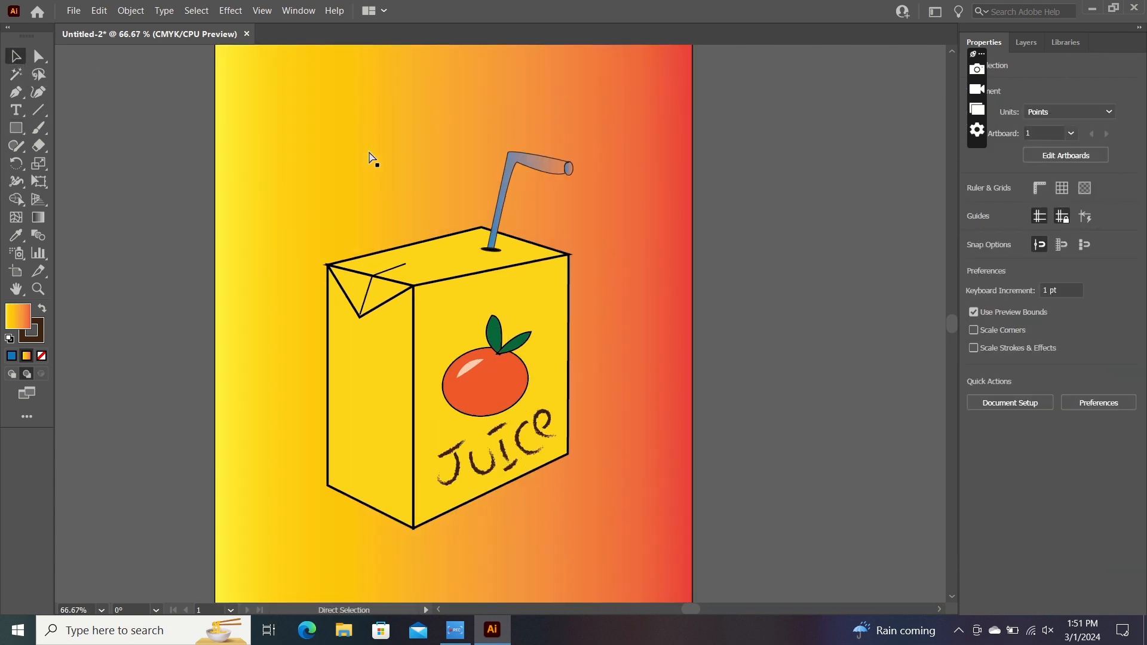
{"action": "key", "text": "h"}
{"action": "left_click_drag", "start_coordinate": [367, 147], "coordinate": [391, 429]}
{"action": "left_click", "coordinate": [16, 56]}
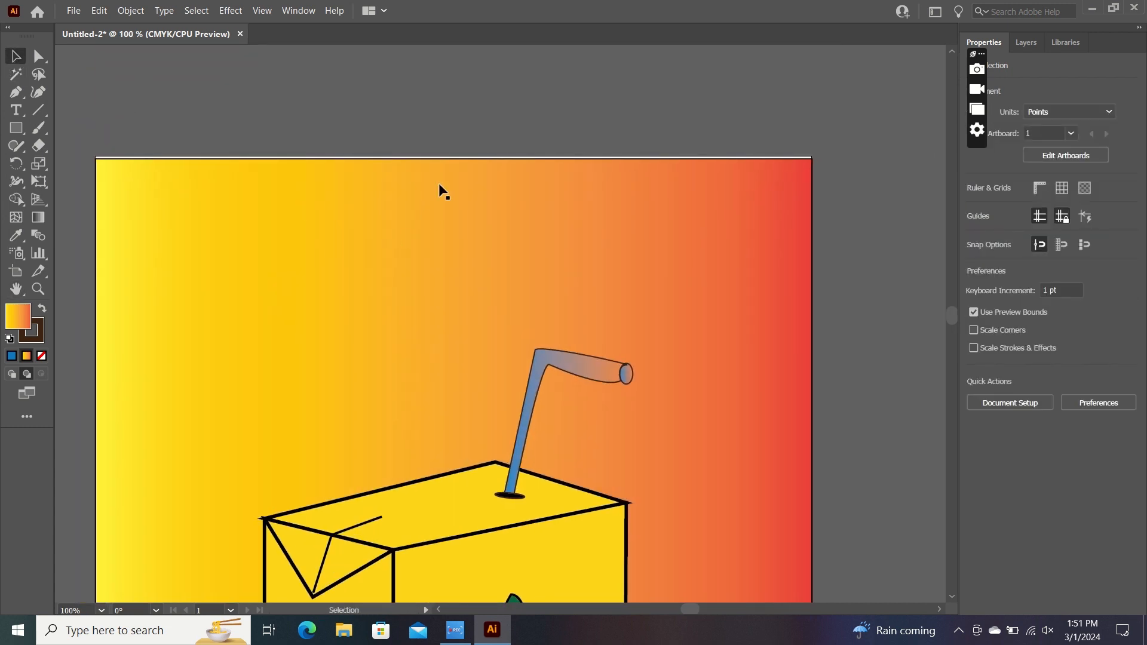
{"action": "left_click", "coordinate": [450, 170]}
{"action": "left_click_drag", "start_coordinate": [454, 157], "coordinate": [454, 155]}
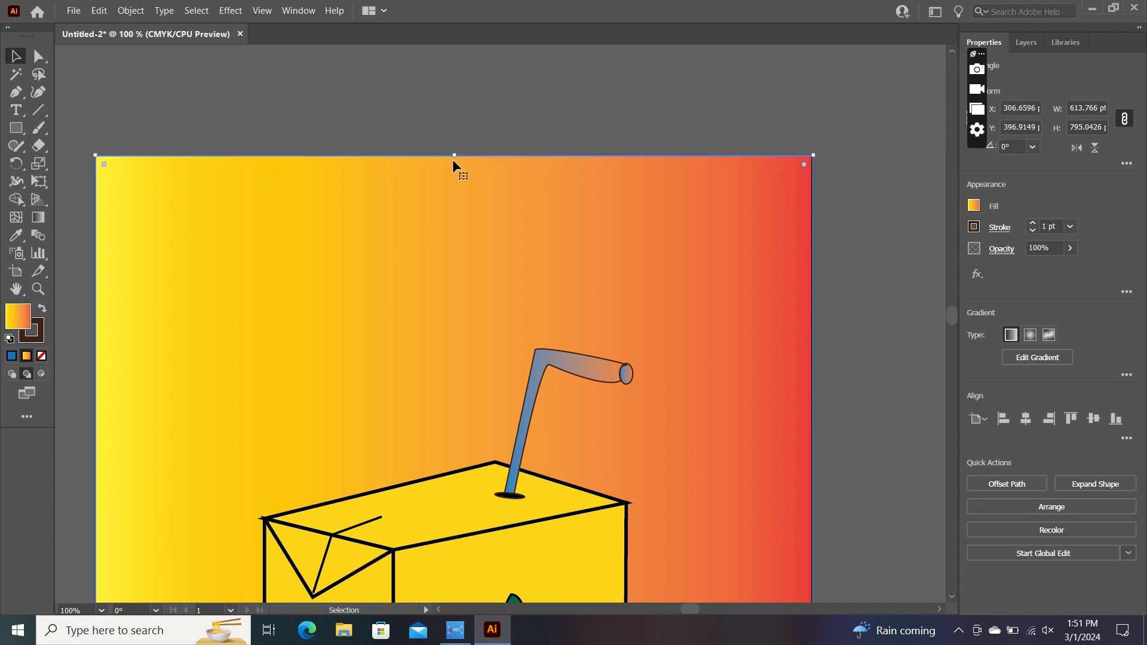
Pull the background rectangle's right edge in to match the artboard edge, making it about 612 pt wide
{"action": "key", "text": "h"}
{"action": "left_click_drag", "start_coordinate": [803, 354], "coordinate": [735, 46]}
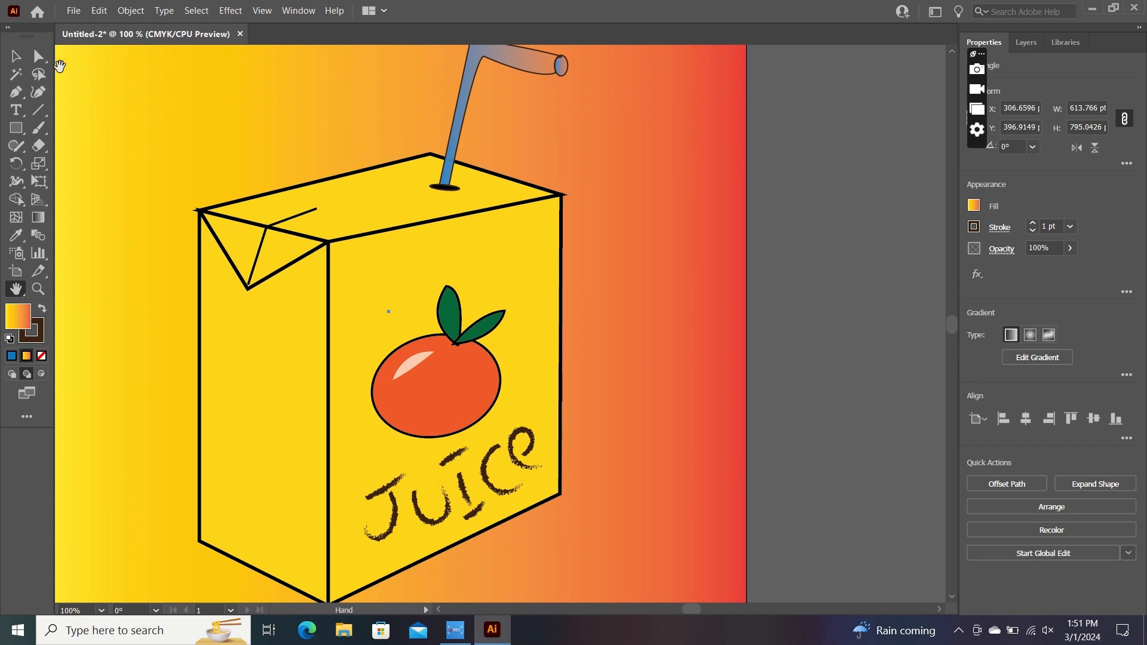
{"action": "left_click", "coordinate": [16, 56]}
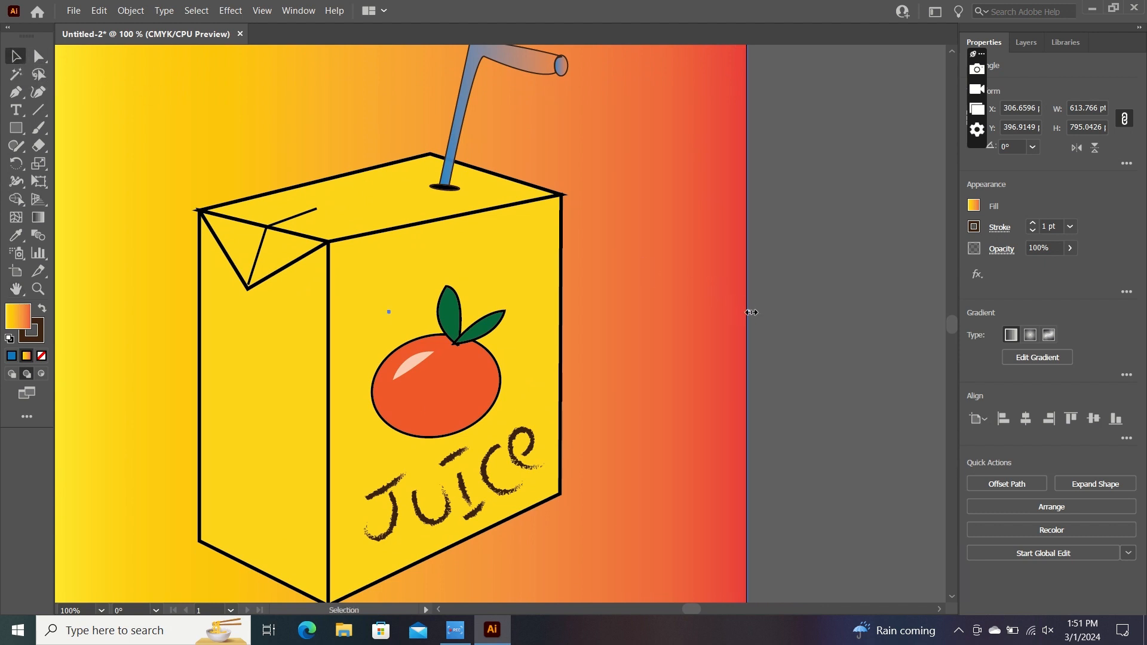
{"action": "left_click_drag", "start_coordinate": [747, 318], "coordinate": [745, 317]}
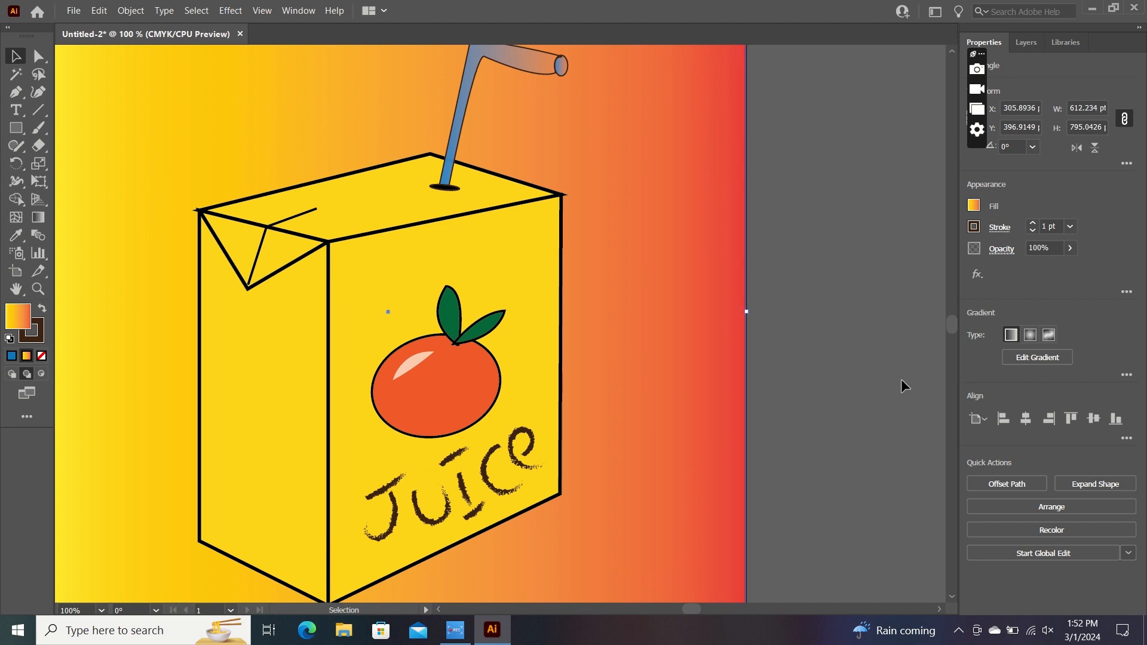
Change the background rectangle's fill to a freeform gradient and deselect it
{"action": "left_click", "coordinate": [1048, 336]}
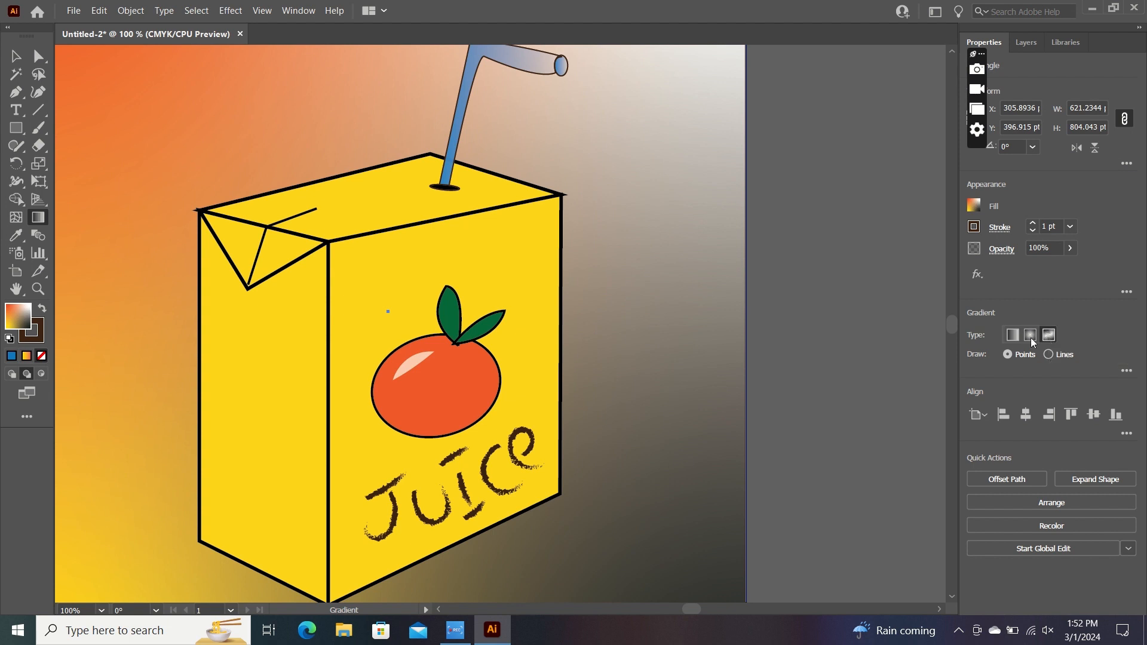
{"action": "key", "text": "ctrl+minus"}
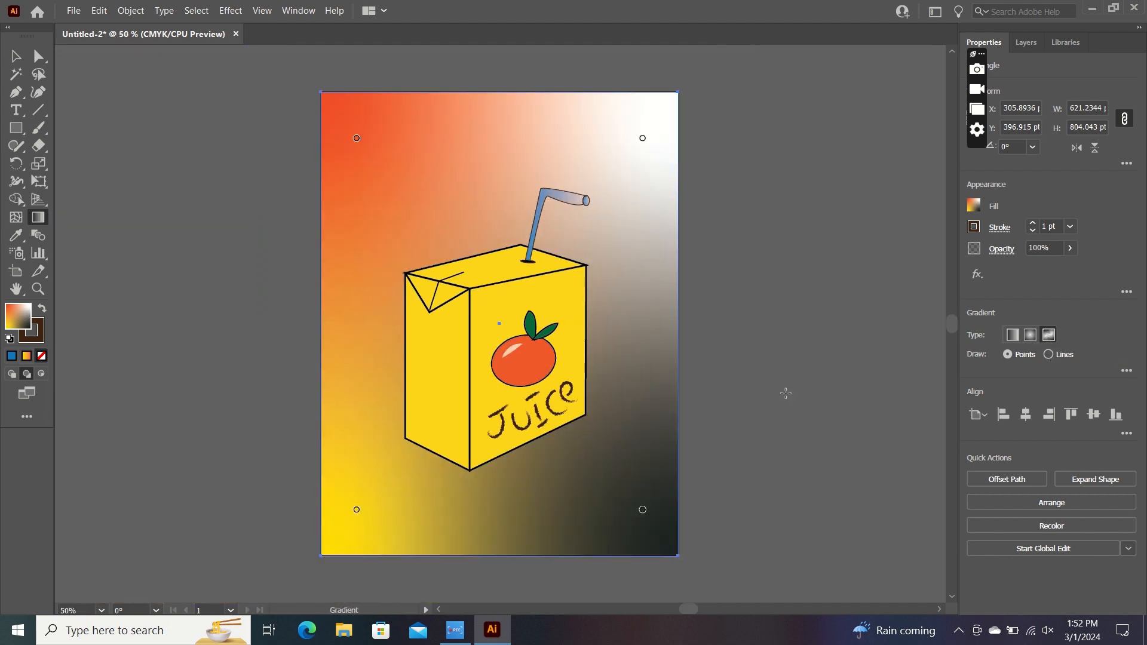
{"action": "key", "text": "v"}
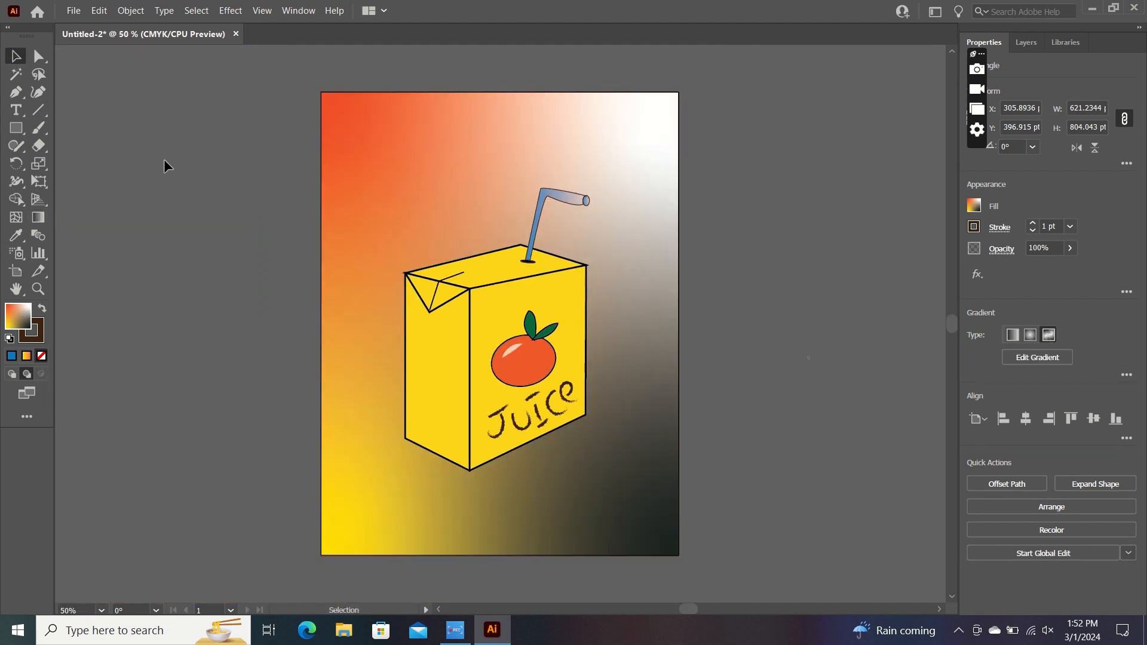
{"action": "left_click", "coordinate": [164, 165]}
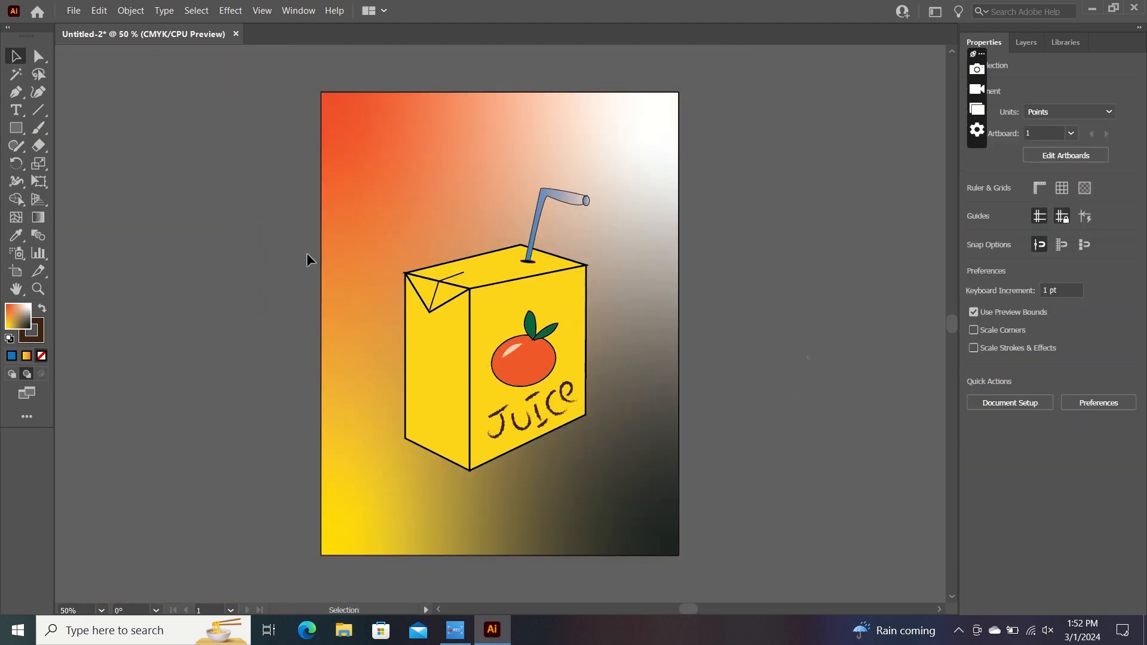
{"action": "left_click", "coordinate": [410, 283]}
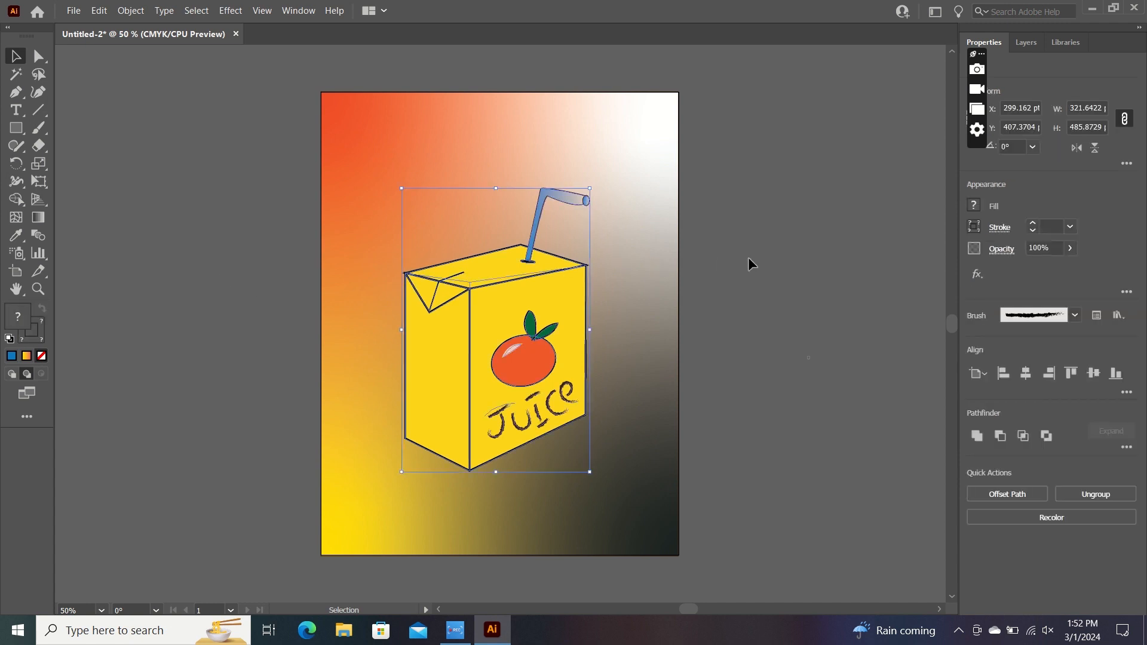
{"action": "left_click", "coordinate": [761, 296]}
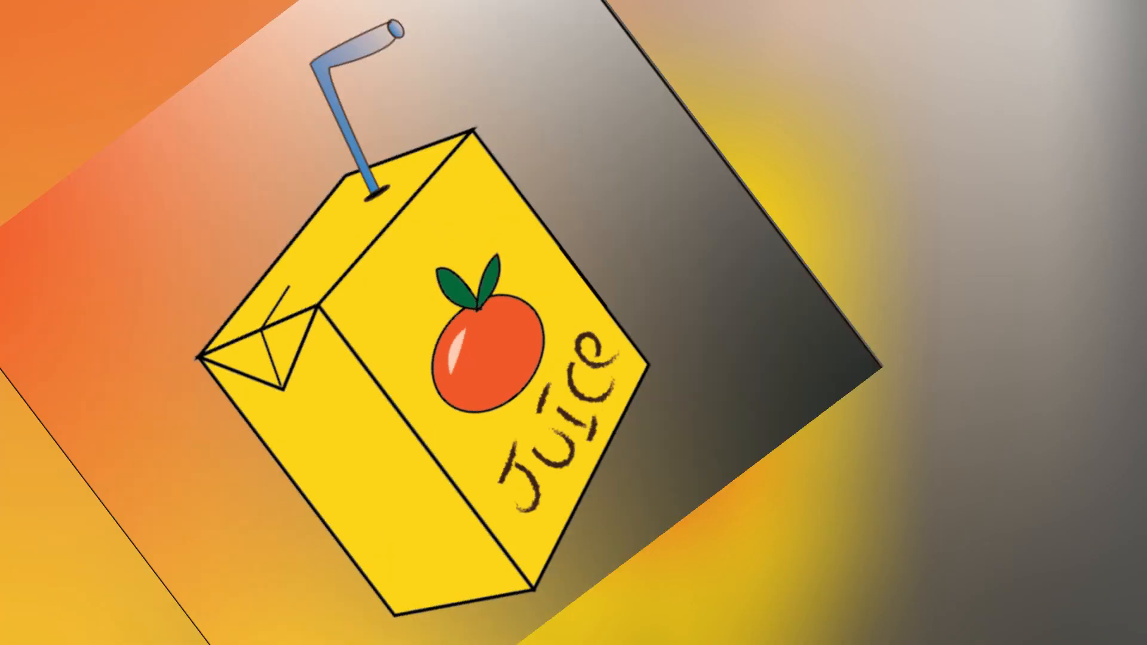